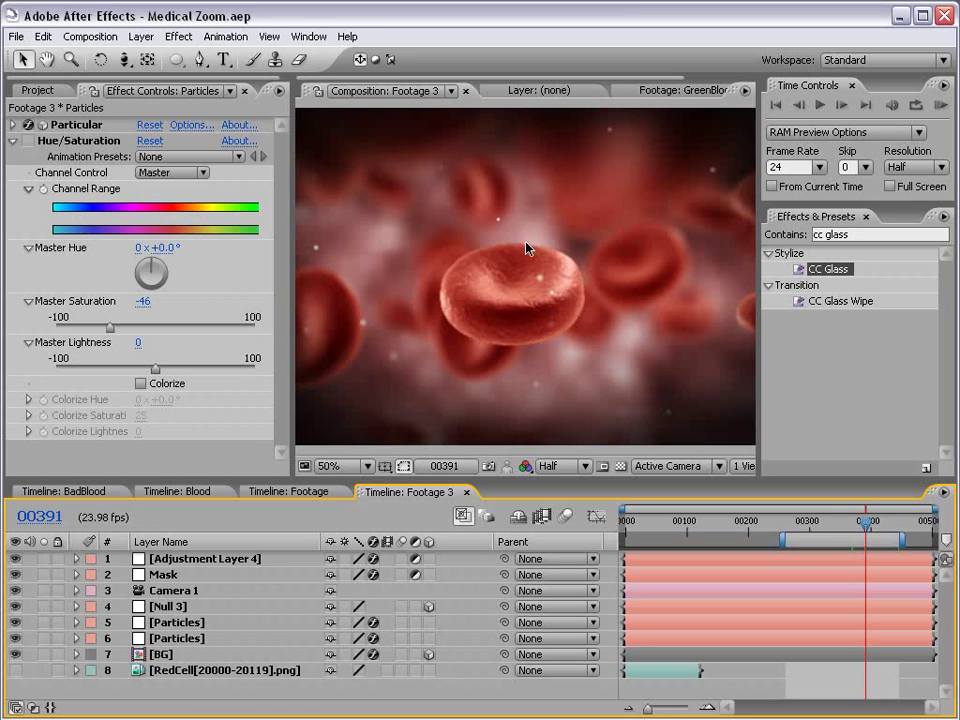
{"action": "left_click", "coordinate": [40, 90]}
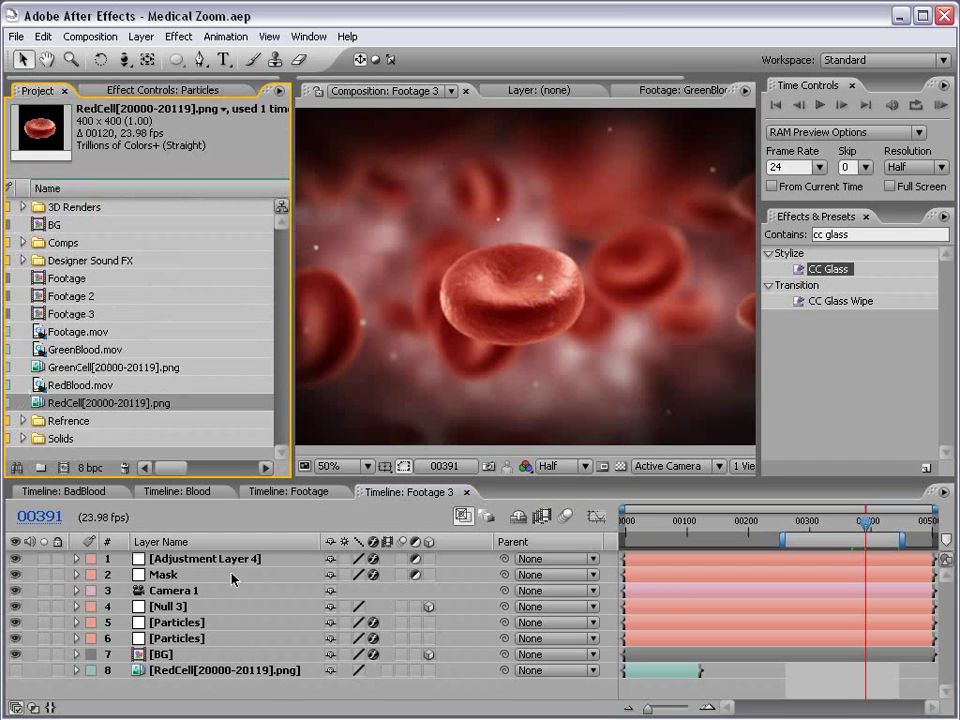
{"action": "left_click", "coordinate": [180, 669]}
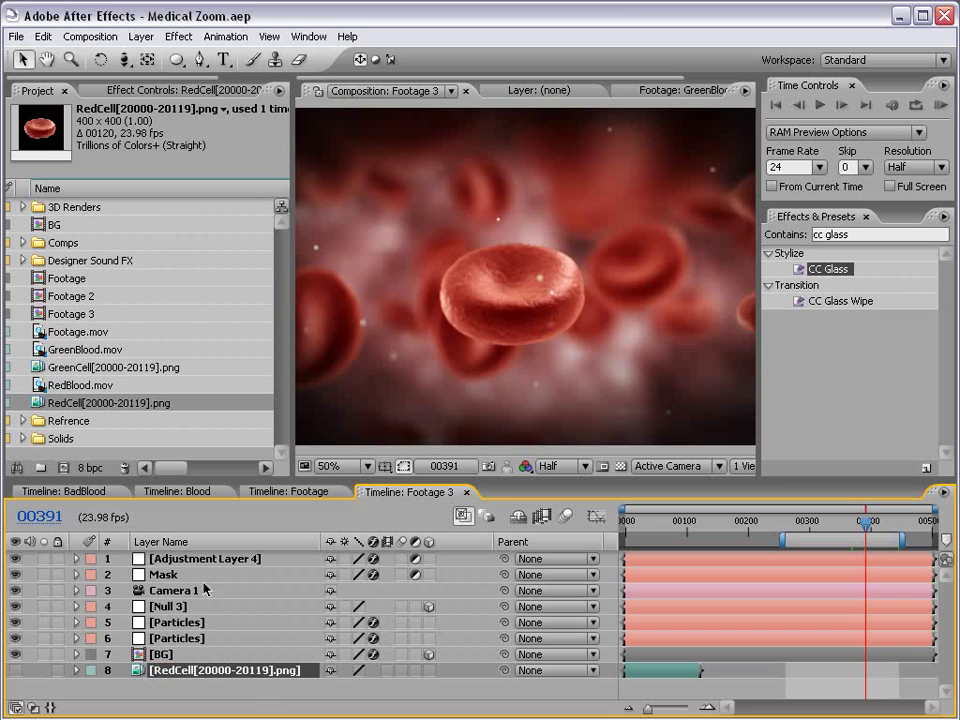
{"action": "left_click", "coordinate": [36, 366]}
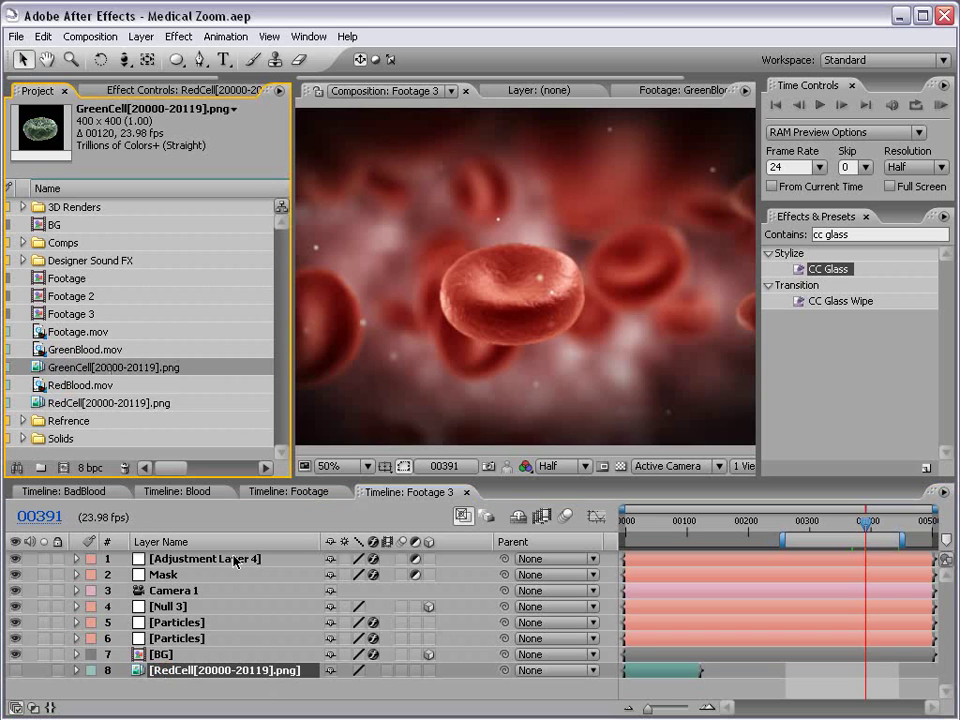
{"action": "left_click", "coordinate": [662, 687]}
{"action": "left_click", "coordinate": [645, 671]}
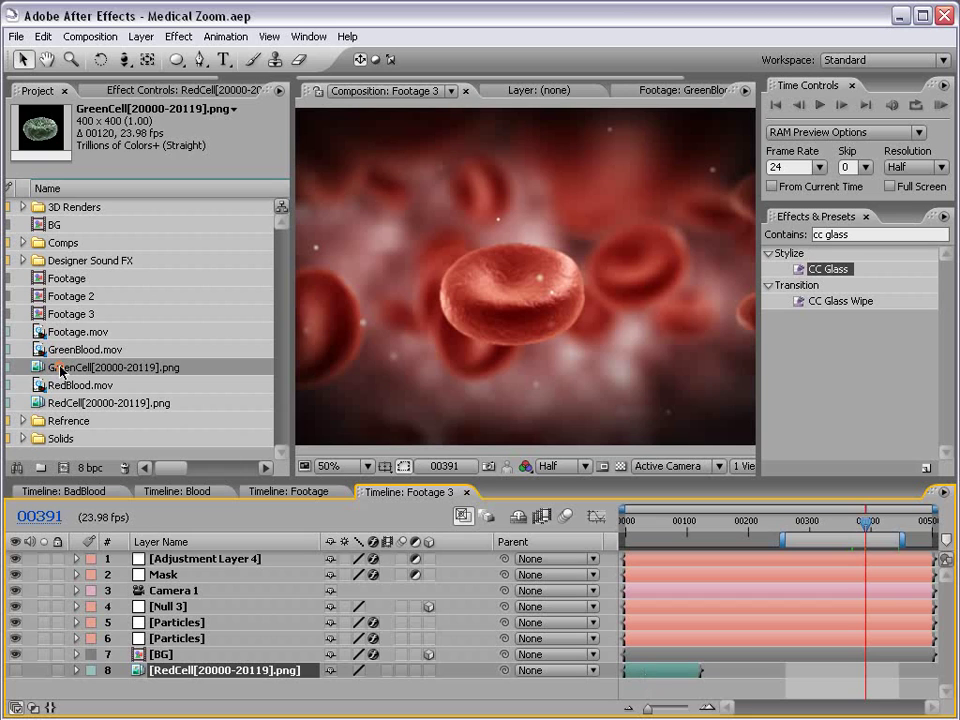
{"action": "mouse_move", "coordinate": [60, 369]}
{"action": "left_mouse_down"}
{"action": "mouse_move", "coordinate": [707, 525]}
{"action": "mouse_move", "coordinate": [669, 677]}
{"action": "mouse_move", "coordinate": [640, 675]}
{"action": "left_mouse_up"}
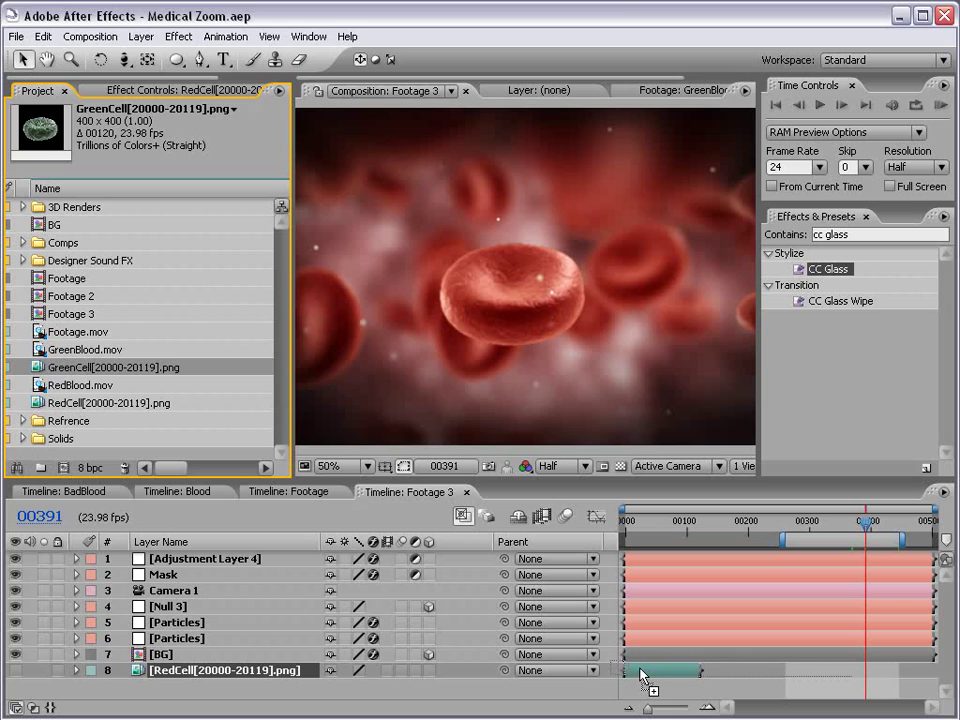
{"action": "left_click_drag", "start_coordinate": [640, 675], "coordinate": [640, 675]}
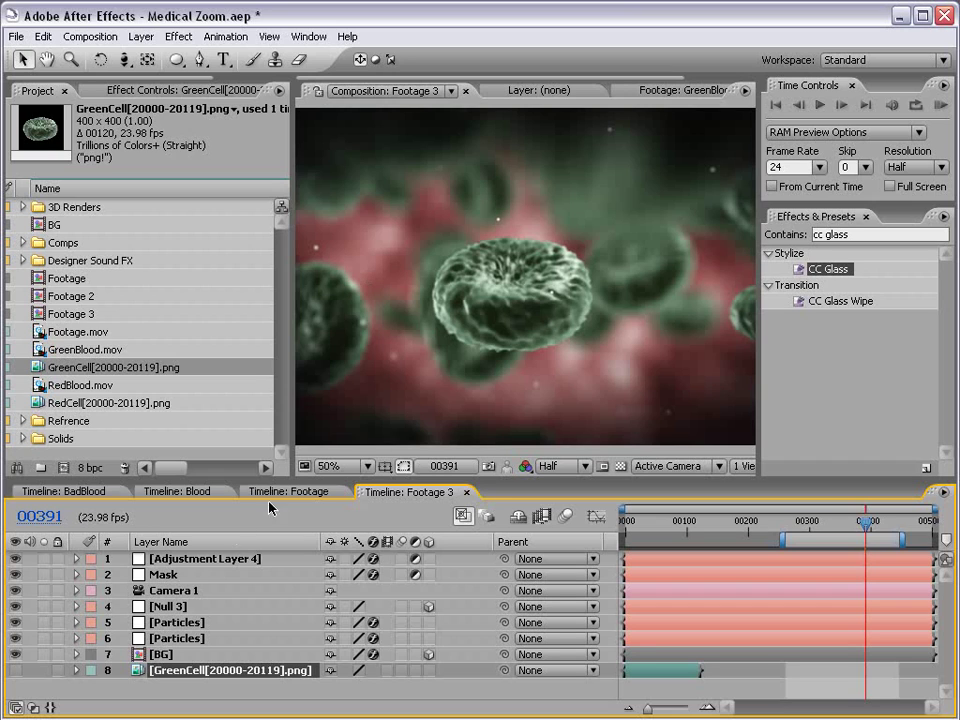
- Enable the Hue/Saturation effect on the lower Particles layer, directly above BG
{"action": "left_click", "coordinate": [119, 92]}
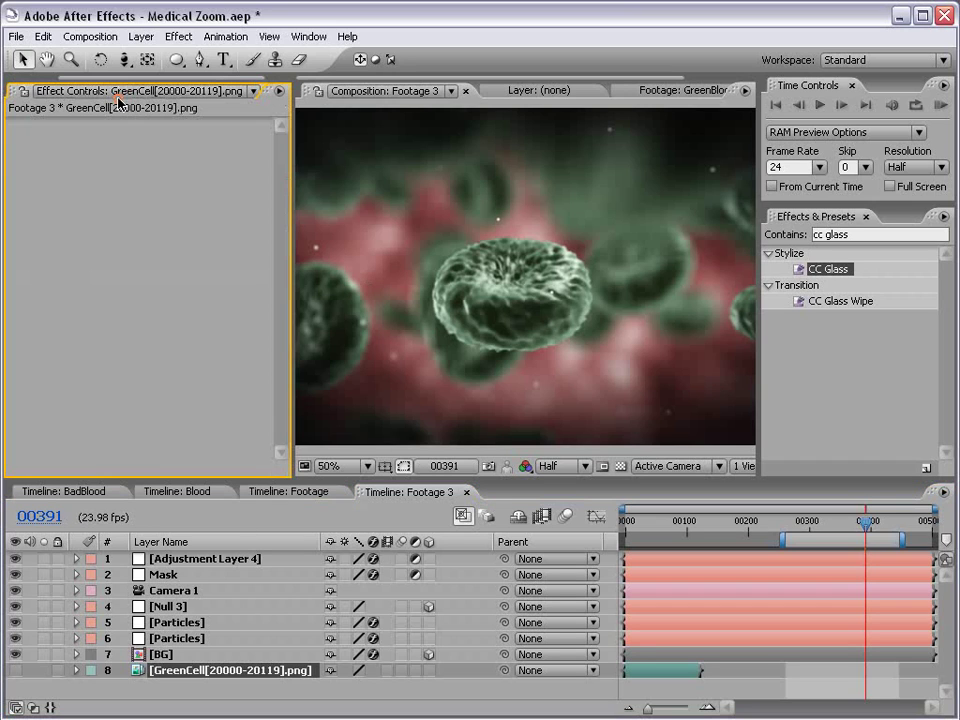
{"action": "left_click", "coordinate": [174, 672]}
{"action": "left_click", "coordinate": [551, 685]}
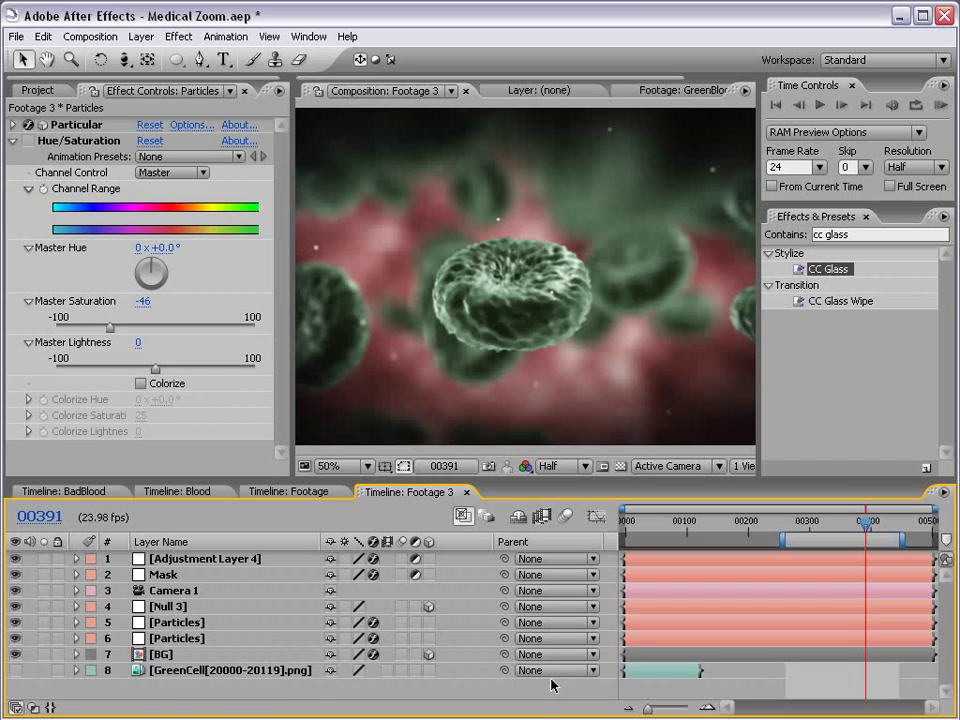
{"action": "left_click", "coordinate": [171, 641]}
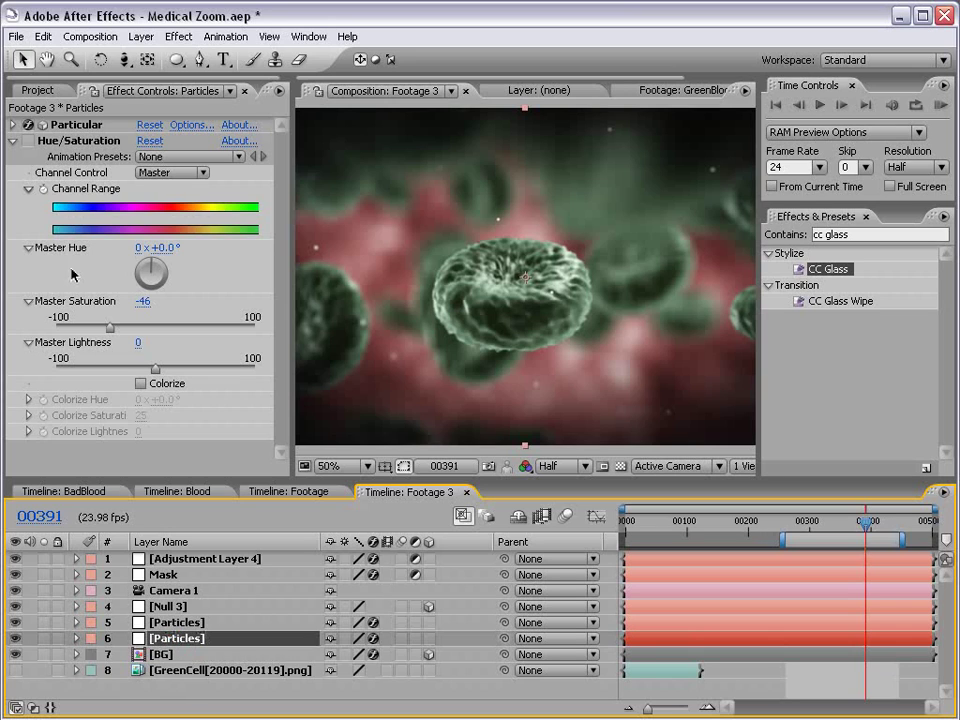
{"action": "left_click", "coordinate": [27, 141]}
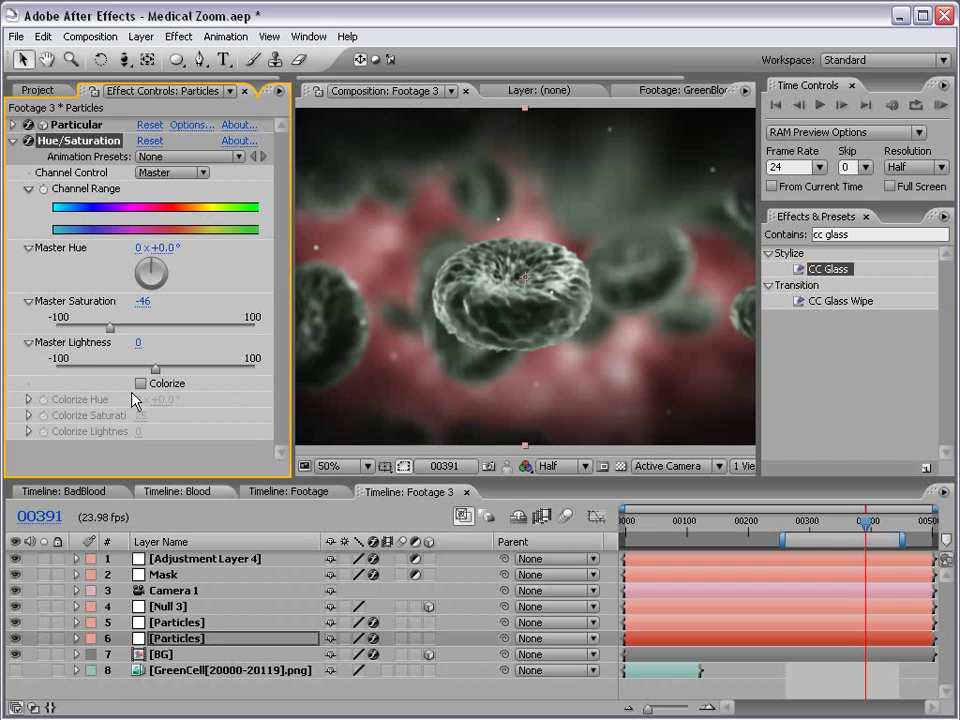
- Enable the Hue/Saturation effect on the BG layer and set its Master Lightness to -16
{"action": "left_click", "coordinate": [168, 655]}
{"action": "left_click", "coordinate": [28, 168]}
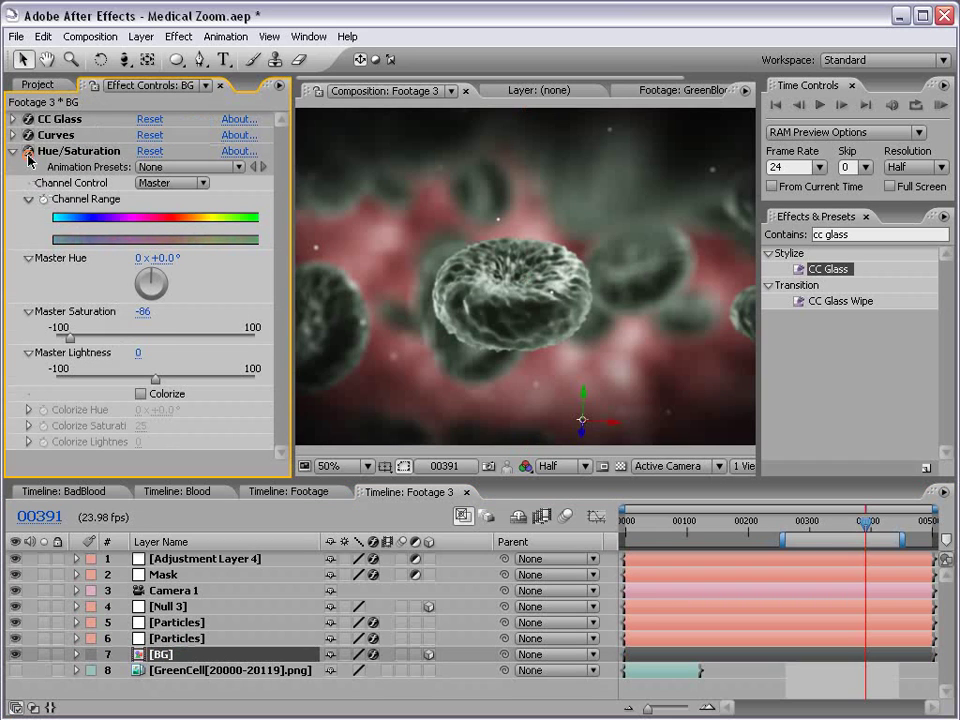
{"action": "key", "text": "comma"}
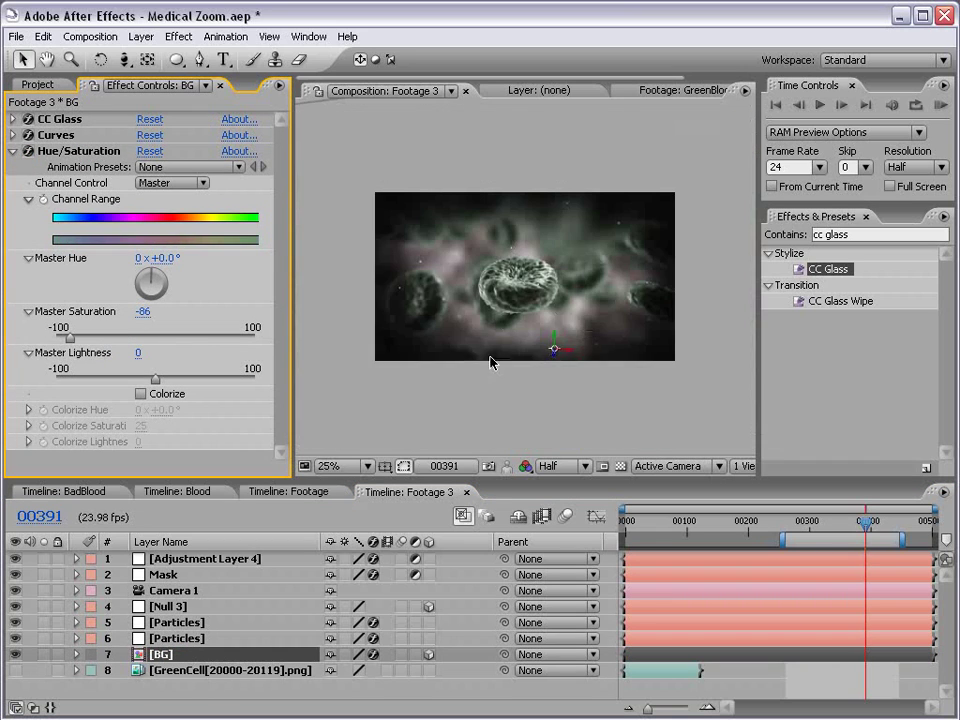
{"action": "mouse_move", "coordinate": [155, 382]}
{"action": "left_mouse_down"}
{"action": "mouse_move", "coordinate": [107, 379]}
{"action": "mouse_move", "coordinate": [140, 381]}
{"action": "left_mouse_up"}
{"action": "key", "text": "period"}
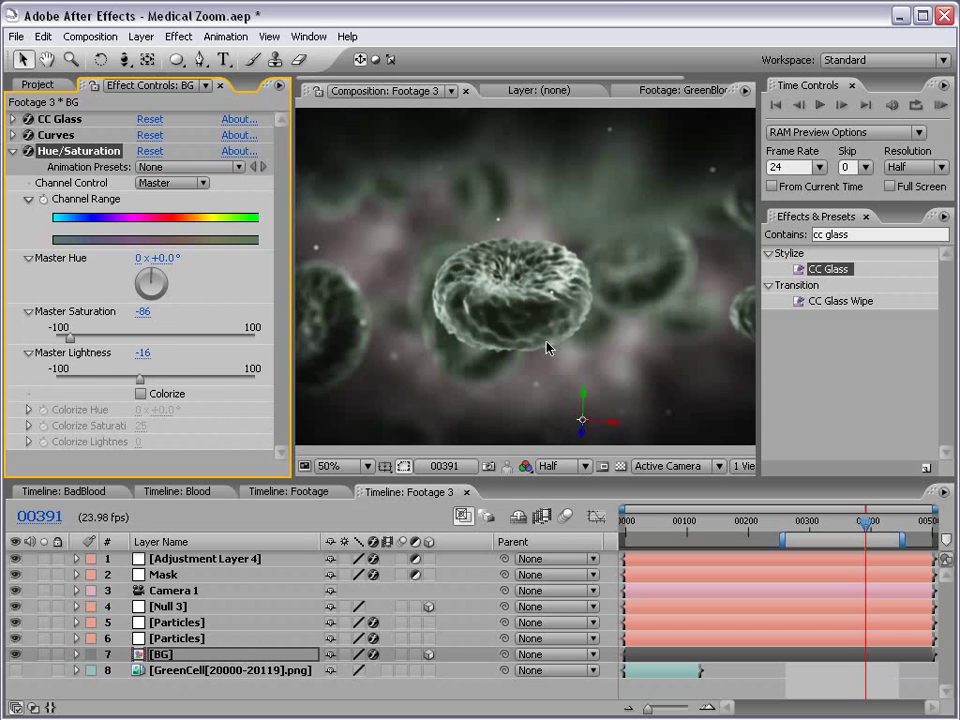
- Open the RedBlood.mov and GreenBlood.mov renders and scrub through both clips
{"action": "left_click", "coordinate": [37, 84]}
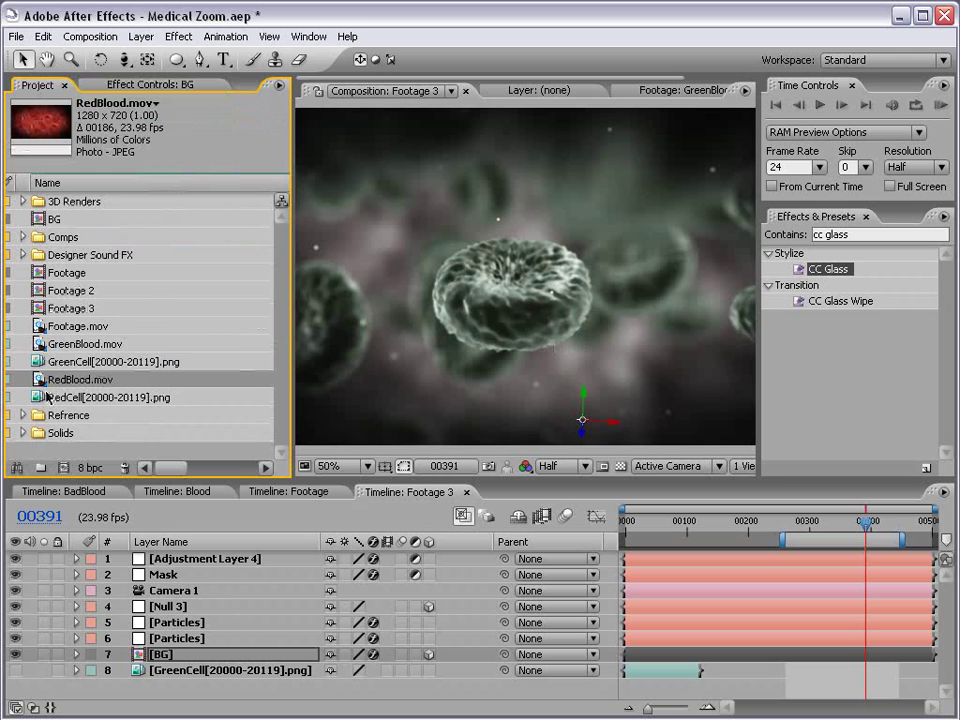
{"action": "double_click", "coordinate": [40, 380]}
{"action": "mouse_move", "coordinate": [348, 427]}
{"action": "left_mouse_down"}
{"action": "mouse_move", "coordinate": [429, 428]}
{"action": "mouse_move", "coordinate": [347, 428]}
{"action": "left_mouse_up"}
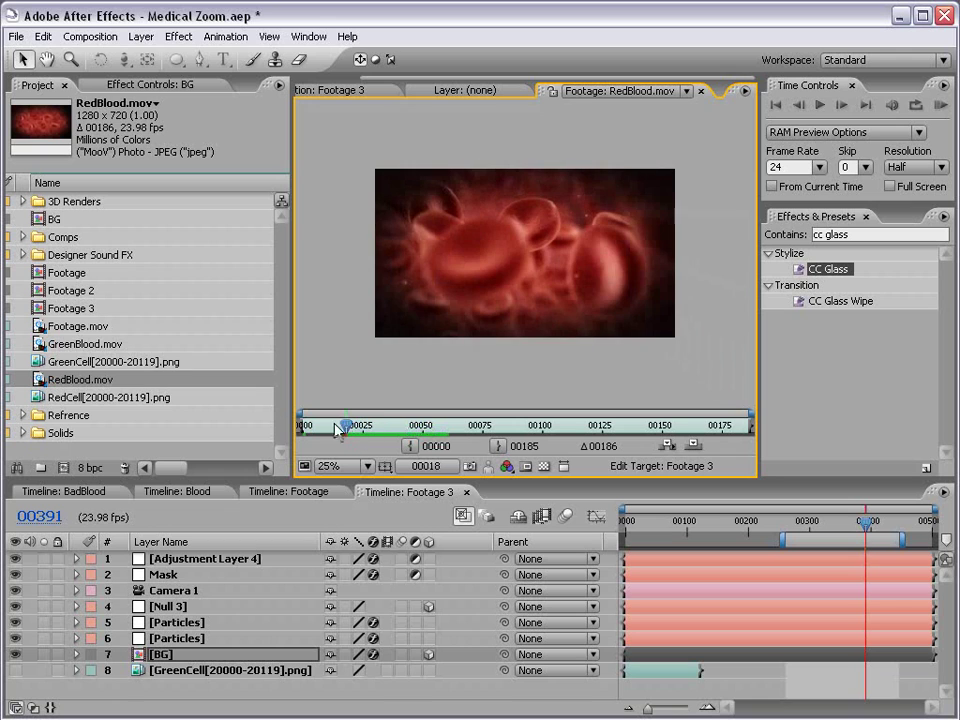
{"action": "double_click", "coordinate": [41, 343]}
{"action": "left_click_drag", "start_coordinate": [352, 428], "coordinate": [503, 428]}
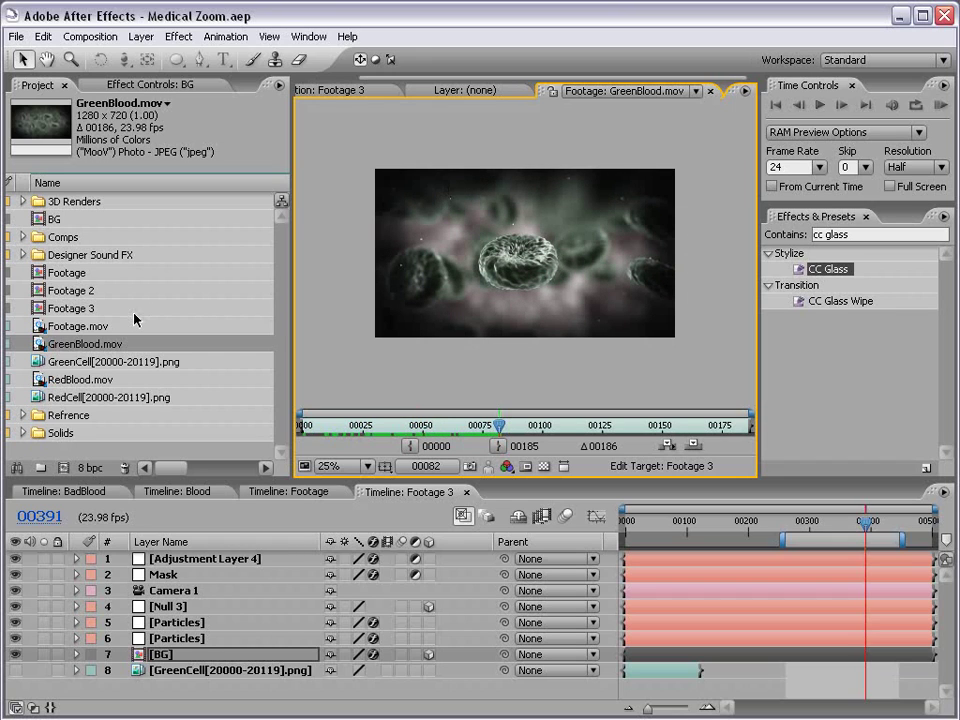
- Create a new composition from Footage.mov and widen the composition viewer
{"action": "left_click", "coordinate": [38, 328]}
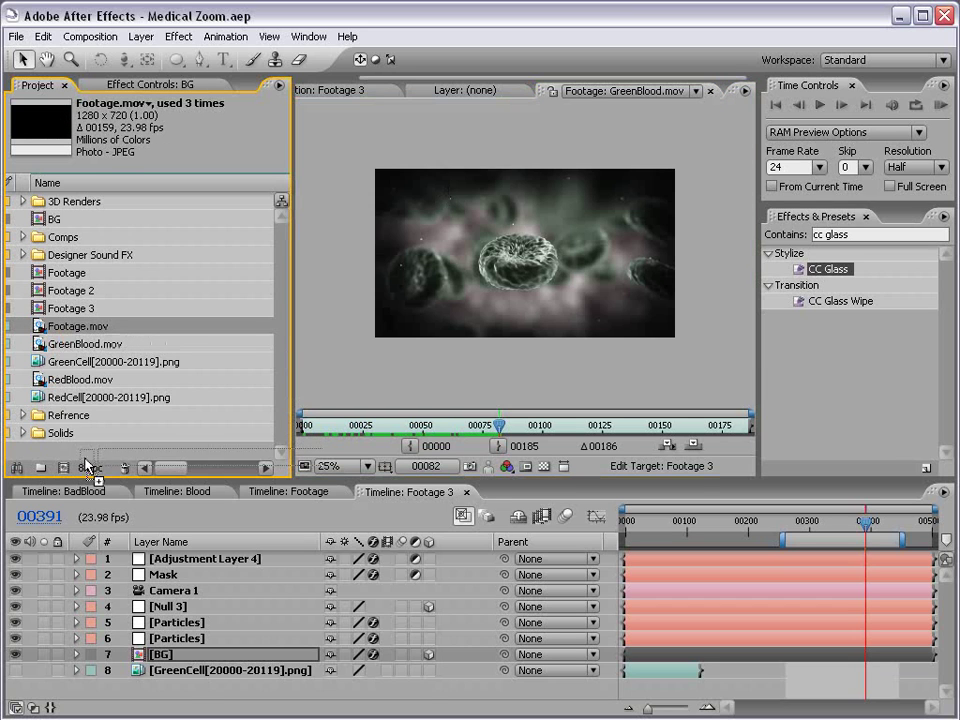
{"action": "left_click_drag", "start_coordinate": [68, 472], "coordinate": [63, 467]}
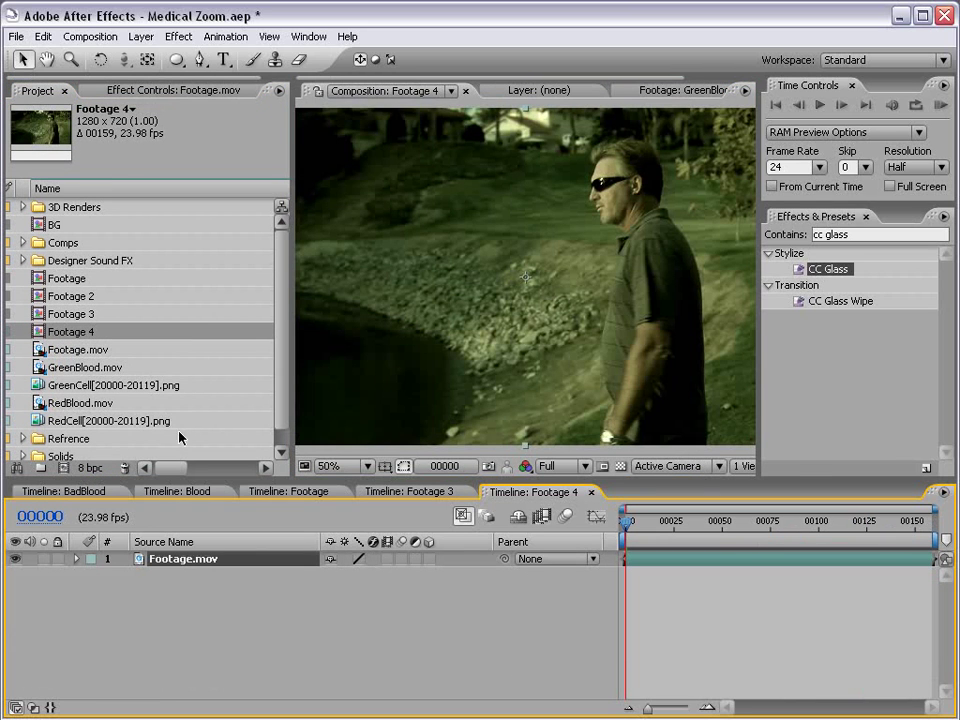
{"action": "key", "text": "comma"}
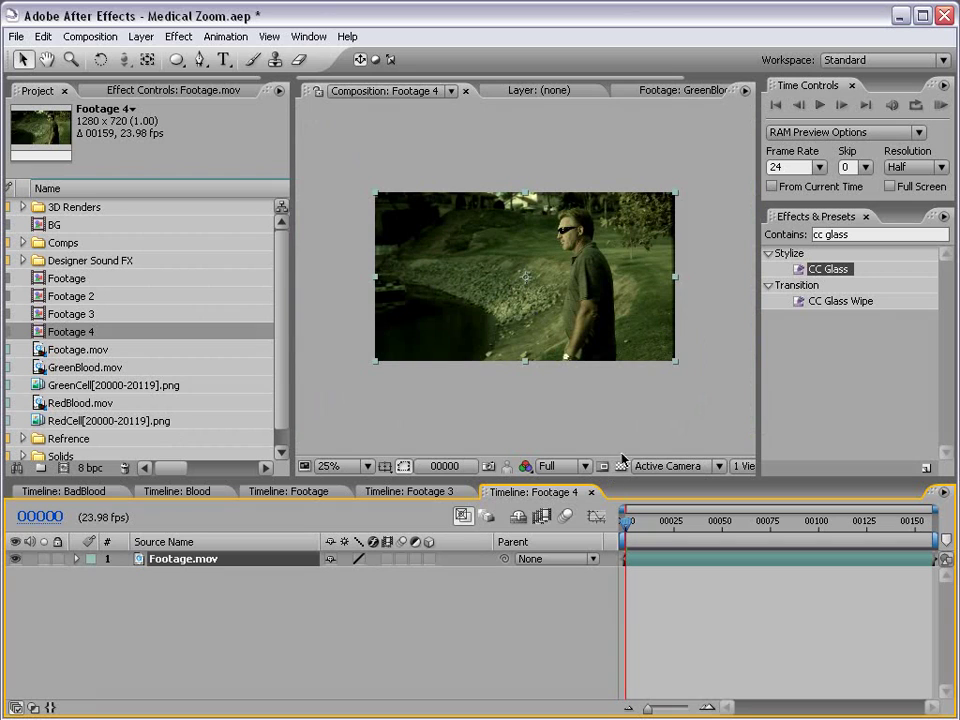
{"action": "left_click_drag", "start_coordinate": [293, 354], "coordinate": [239, 354]}
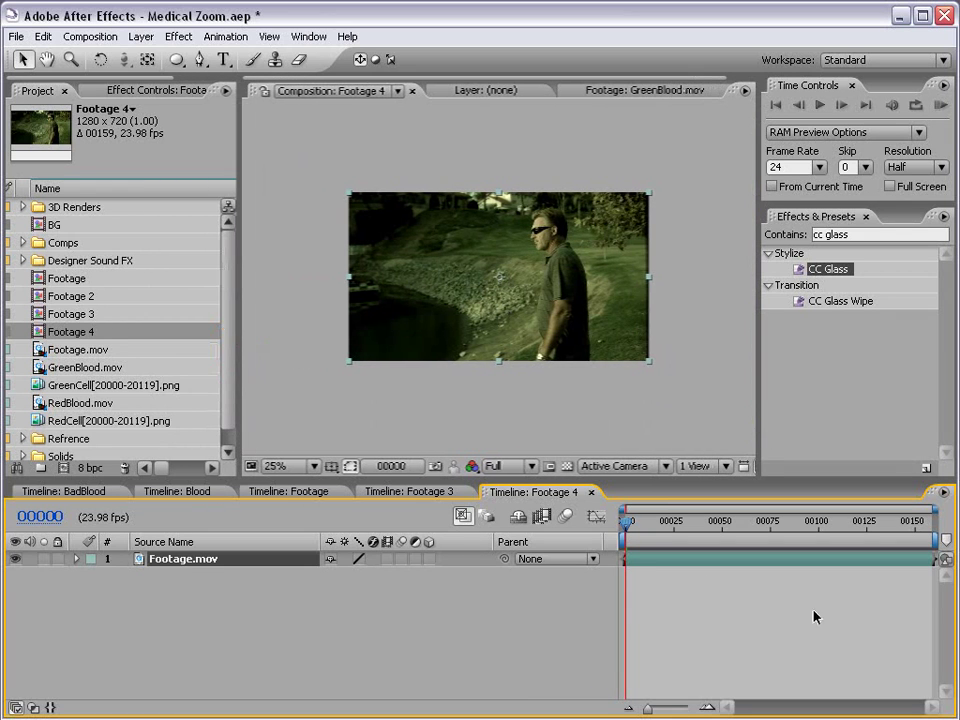
- Scrub through the footage in the new composition and park the current time at frame 83
{"action": "left_click", "coordinate": [673, 533]}
{"action": "left_click_drag", "start_coordinate": [673, 533], "coordinate": [787, 535]}
{"action": "left_click", "coordinate": [722, 632]}
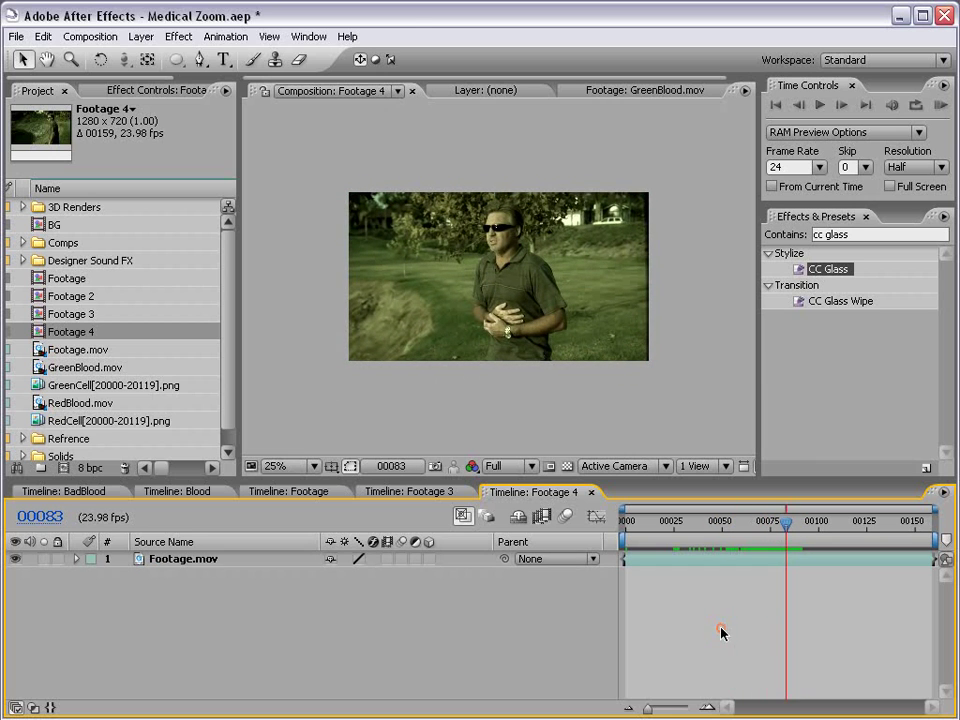
{"action": "key", "text": "period"}
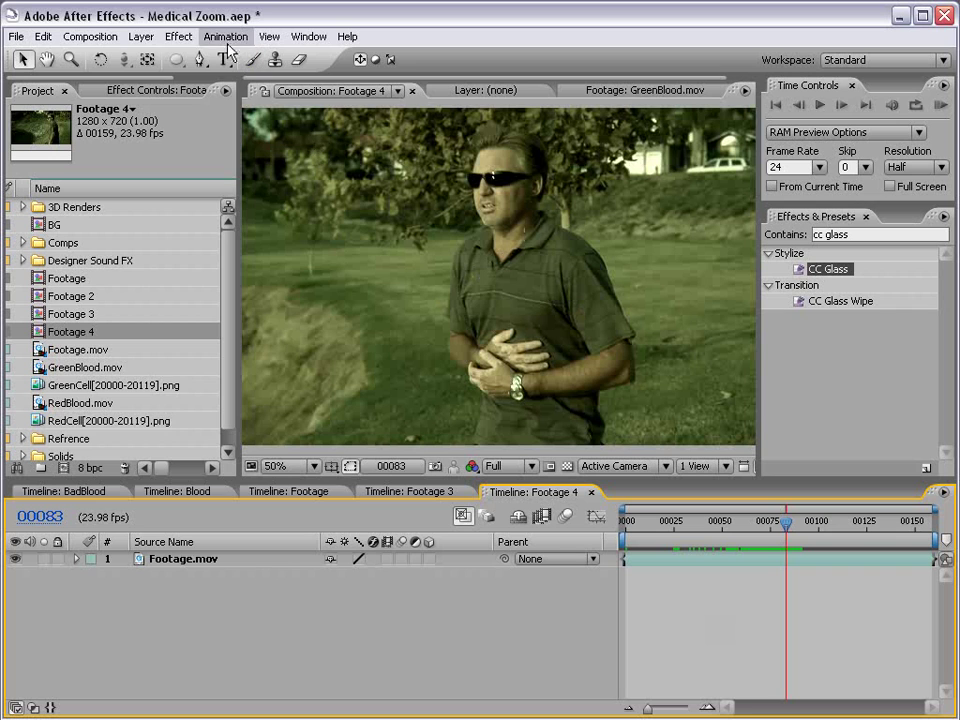
- Add a new camera layer using the 28mm preset to the composition
{"action": "left_click", "coordinate": [143, 40]}
{"action": "mouse_move", "coordinate": [155, 56]}
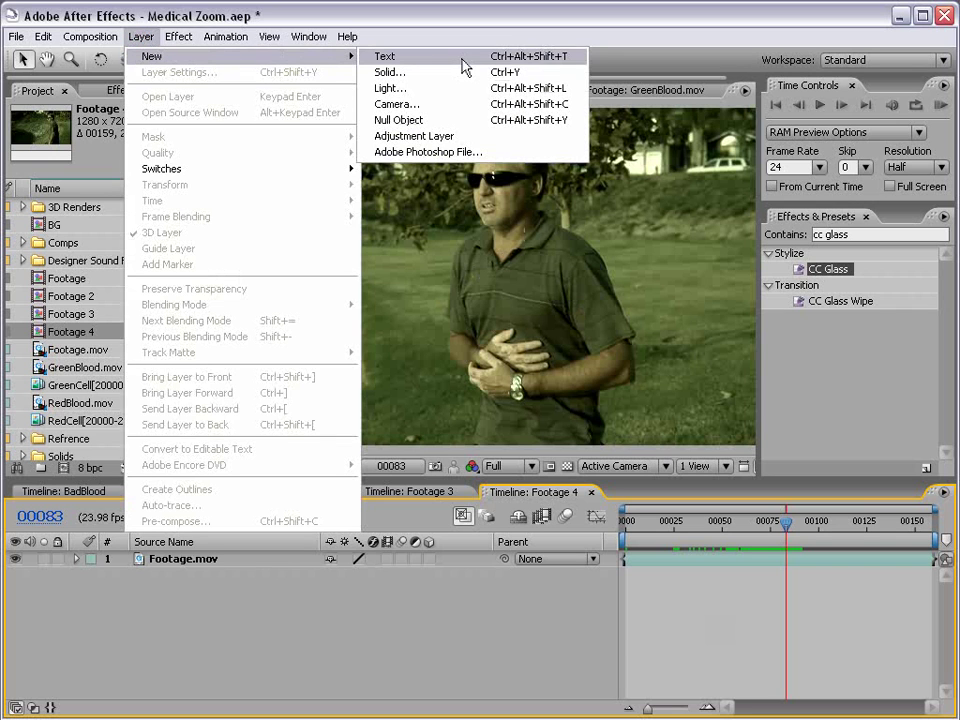
{"action": "left_click", "coordinate": [390, 103]}
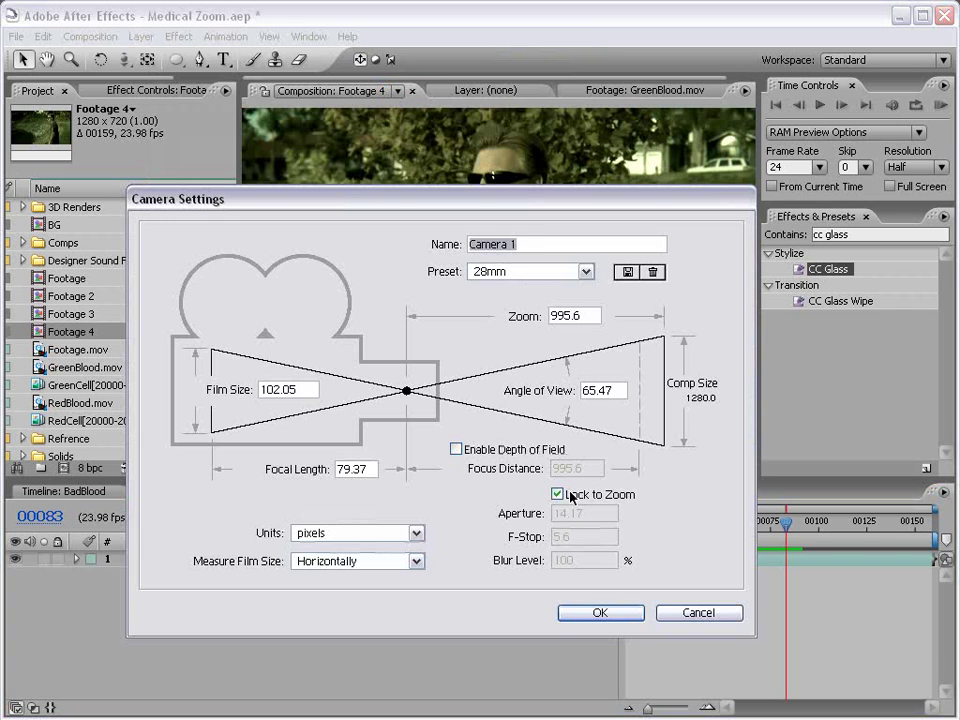
{"action": "left_click", "coordinate": [597, 613]}
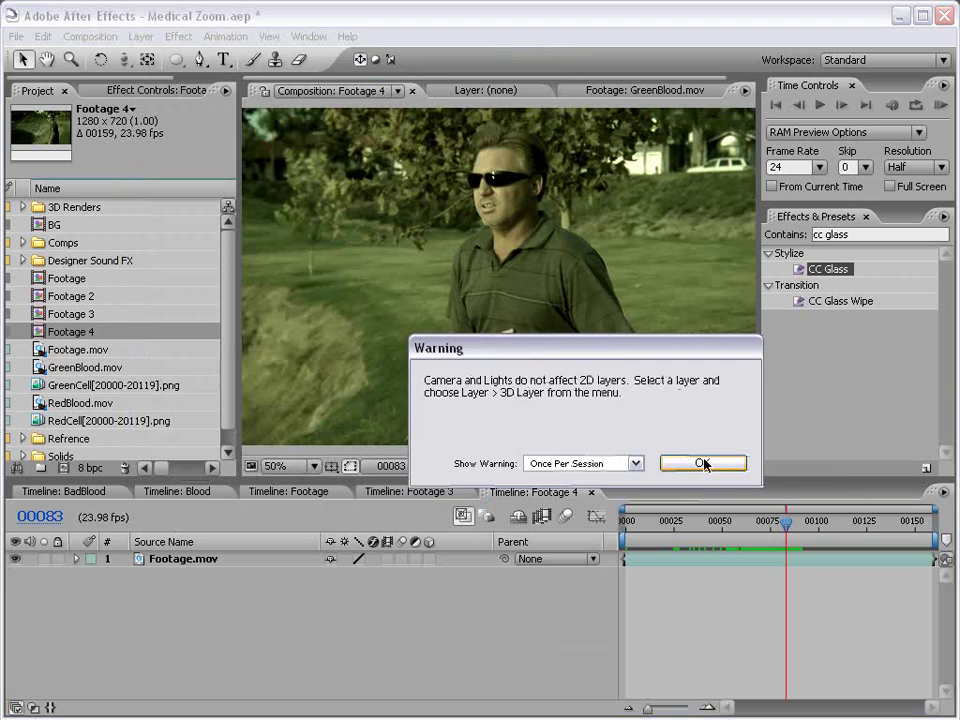
{"action": "left_click", "coordinate": [705, 463]}
- Add a null object and turn both the Footage.mov layer and the null into 3D layers
{"action": "left_click", "coordinate": [140, 36]}
{"action": "mouse_move", "coordinate": [150, 58]}
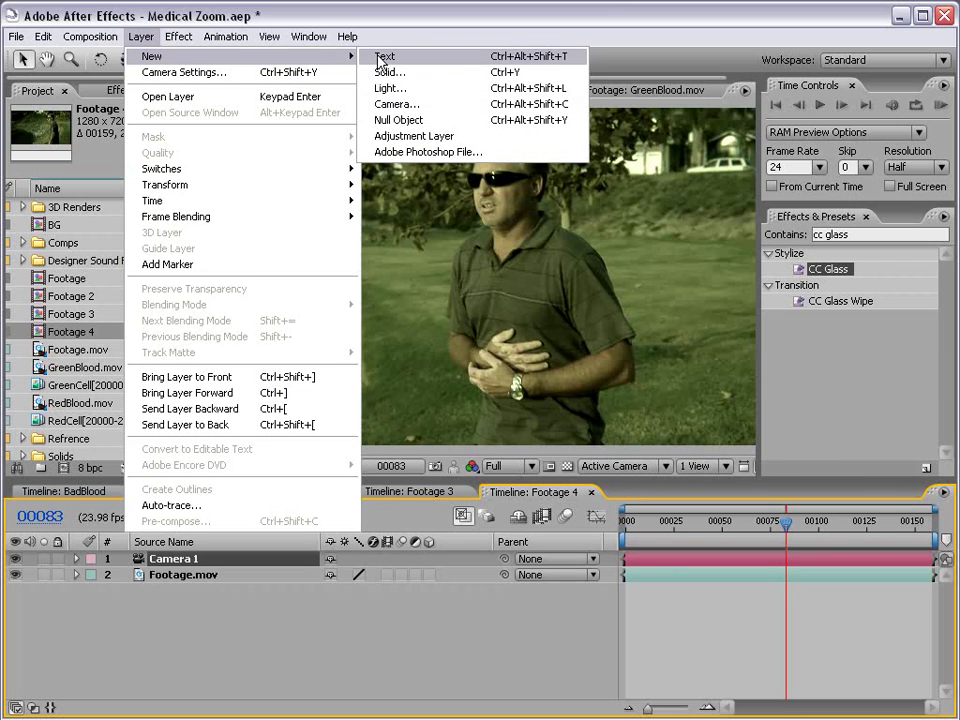
{"action": "left_click", "coordinate": [418, 122]}
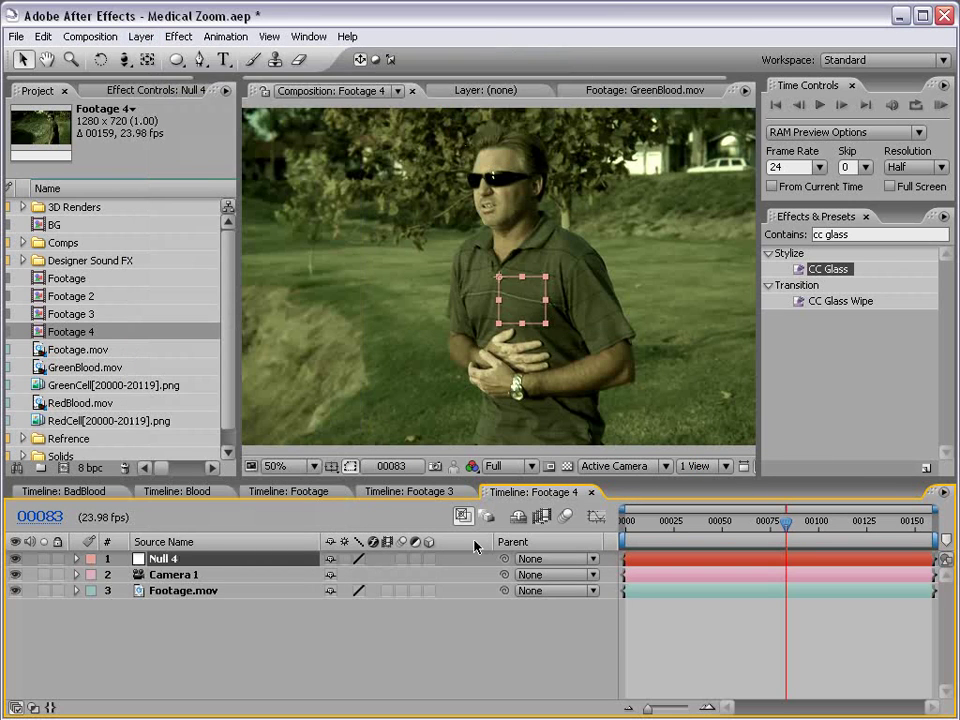
{"action": "left_click", "coordinate": [181, 590]}
{"action": "left_click", "coordinate": [429, 590]}
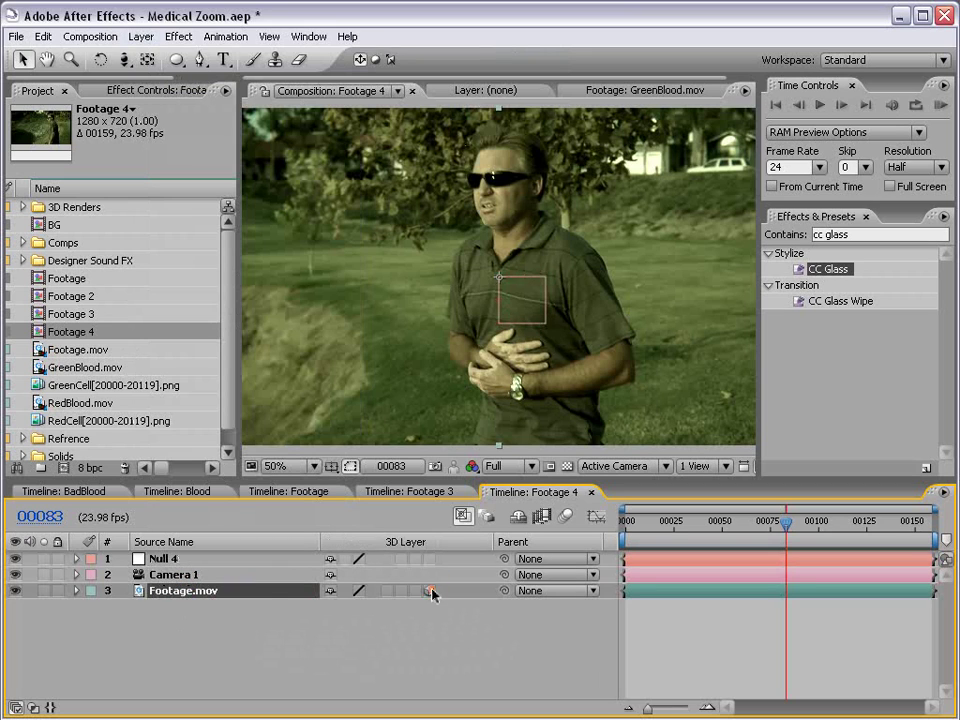
{"action": "left_click", "coordinate": [429, 559]}
- Parent Camera 1, placed above the null, to the null layer and set a Position keyframe for the camera at frame 83
{"action": "mouse_move", "coordinate": [182, 560]}
{"action": "left_mouse_down"}
{"action": "mouse_move", "coordinate": [172, 562]}
{"action": "mouse_move", "coordinate": [175, 573]}
{"action": "left_mouse_up"}
{"action": "left_click", "coordinate": [160, 559]}
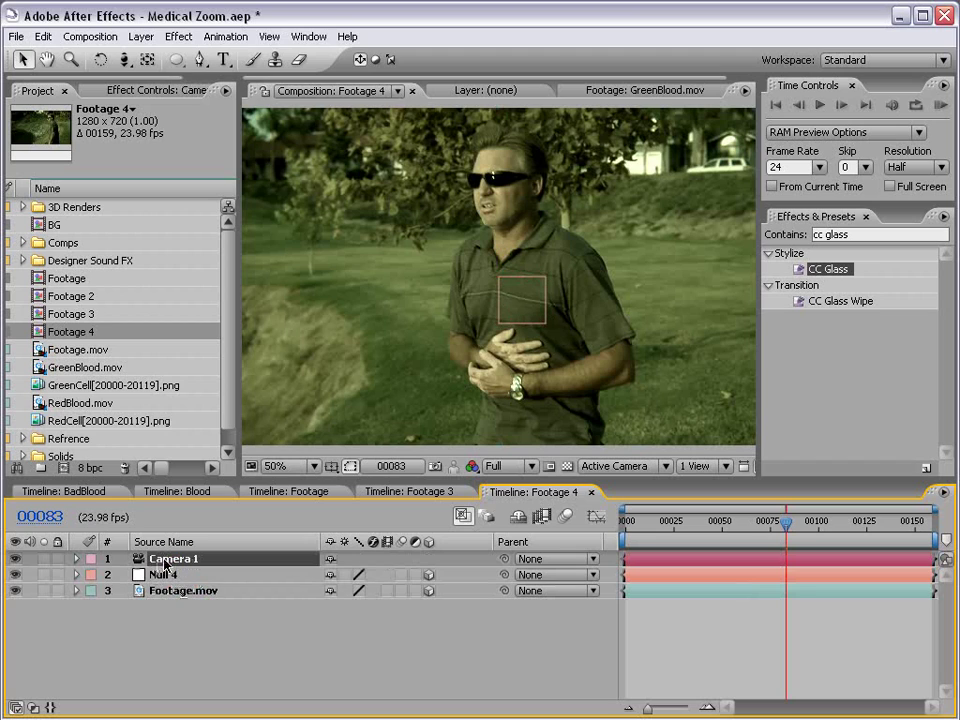
{"action": "left_click_drag", "start_coordinate": [505, 559], "coordinate": [163, 576]}
{"action": "key", "text": "p"}
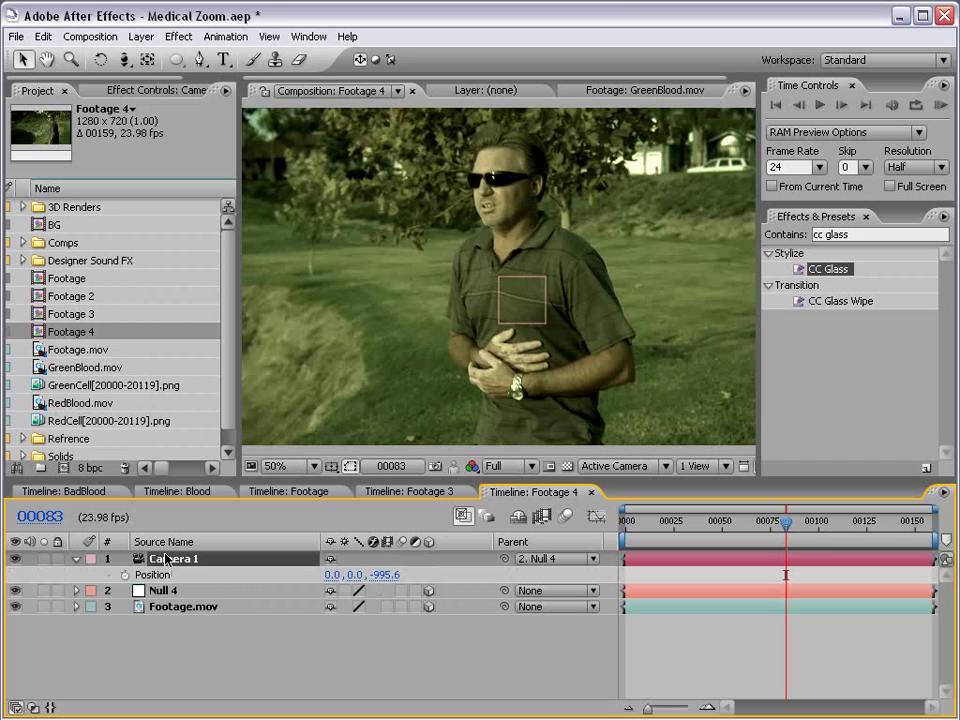
{"action": "left_click", "coordinate": [124, 575]}
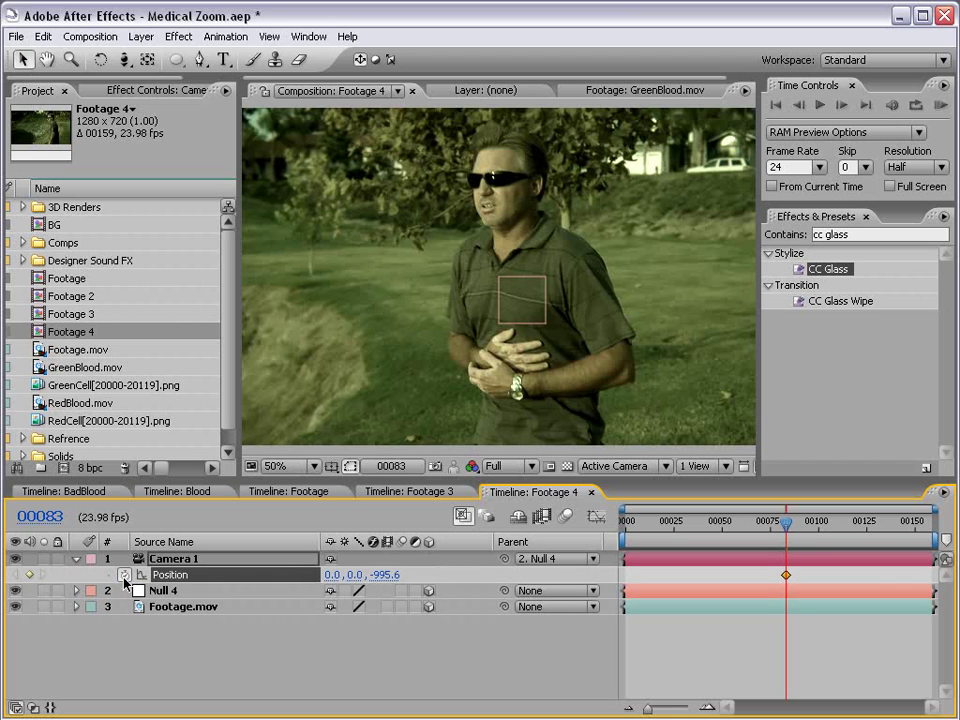
- Inspect the camera and footage layout from the Top view, and return to the Active Camera view
{"action": "left_click", "coordinate": [618, 468]}
{"action": "left_click", "coordinate": [618, 468]}
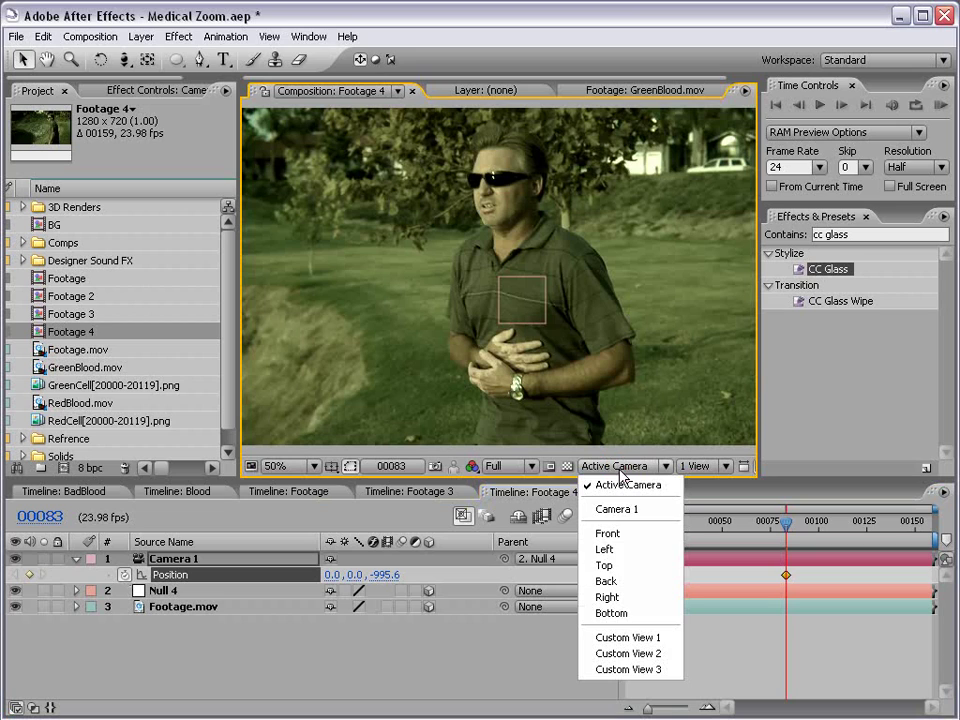
{"action": "left_click", "coordinate": [663, 568]}
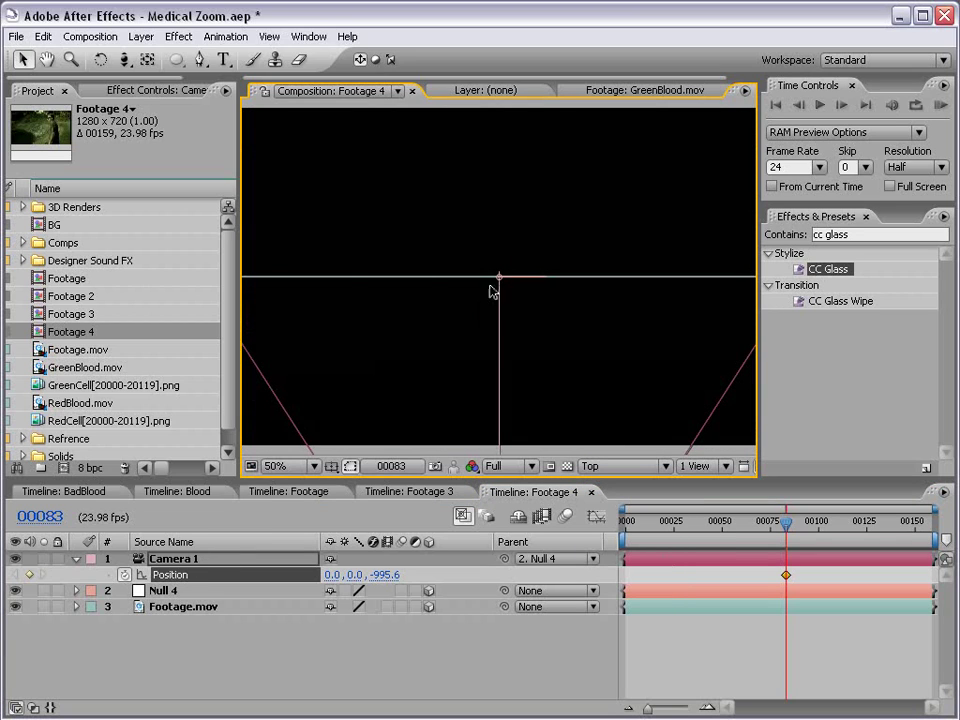
{"action": "scroll", "coordinate": [489, 291], "scroll_direction": "down", "scroll_amount": 2}
{"action": "left_click", "coordinate": [499, 246]}
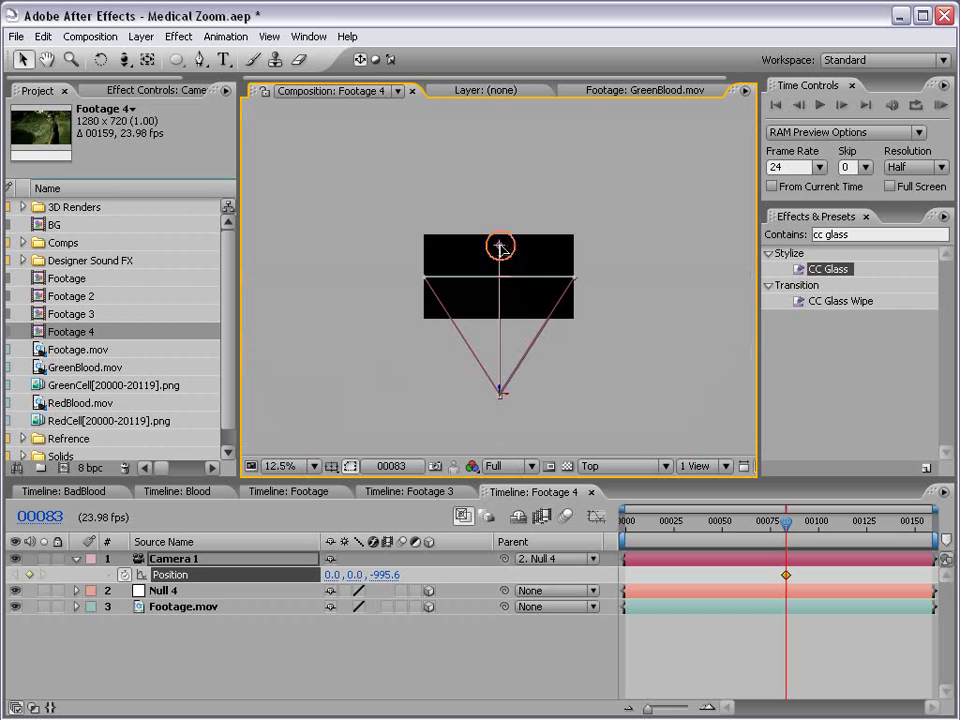
{"action": "left_click", "coordinate": [620, 466]}
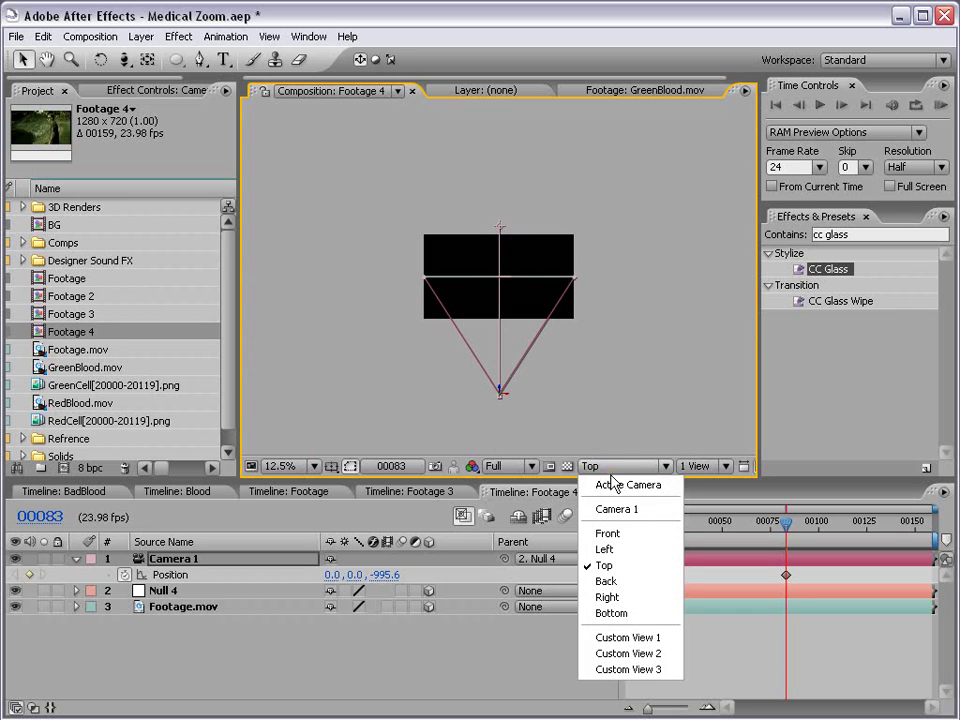
{"action": "left_click", "coordinate": [634, 485]}
{"action": "scroll", "coordinate": [537, 327], "scroll_direction": "up", "scroll_amount": 2}
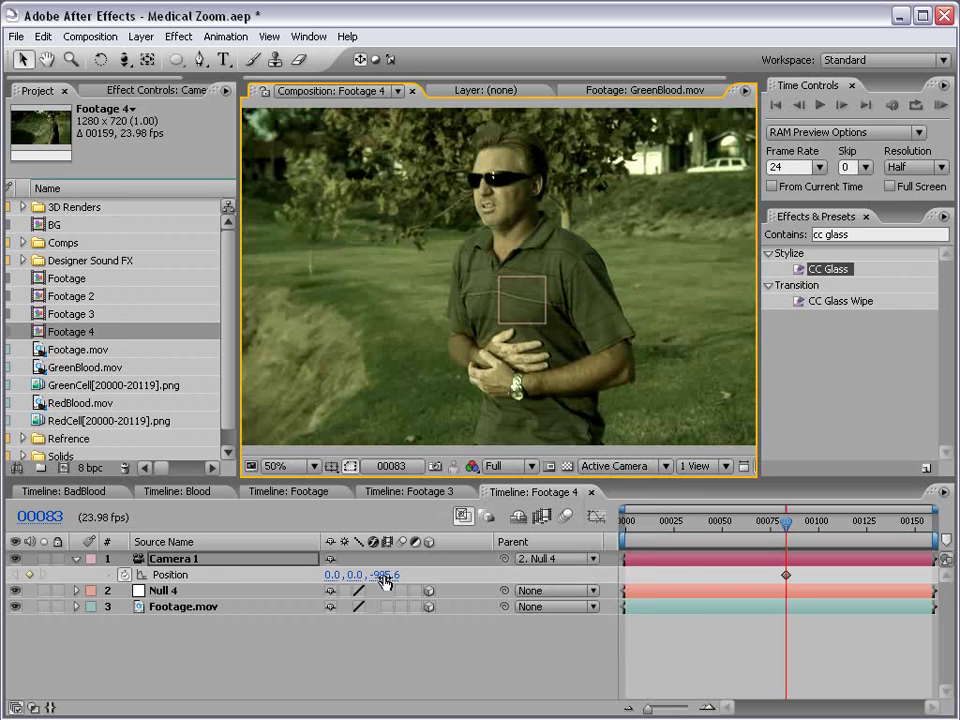
- Animate Camera 1 pushing into the footage by setting its Position to 0.0, 0.0, 0.4 at frame 98
{"action": "left_click_drag", "start_coordinate": [385, 575], "coordinate": [438, 575]}
{"action": "key", "text": "ctrl+z"}
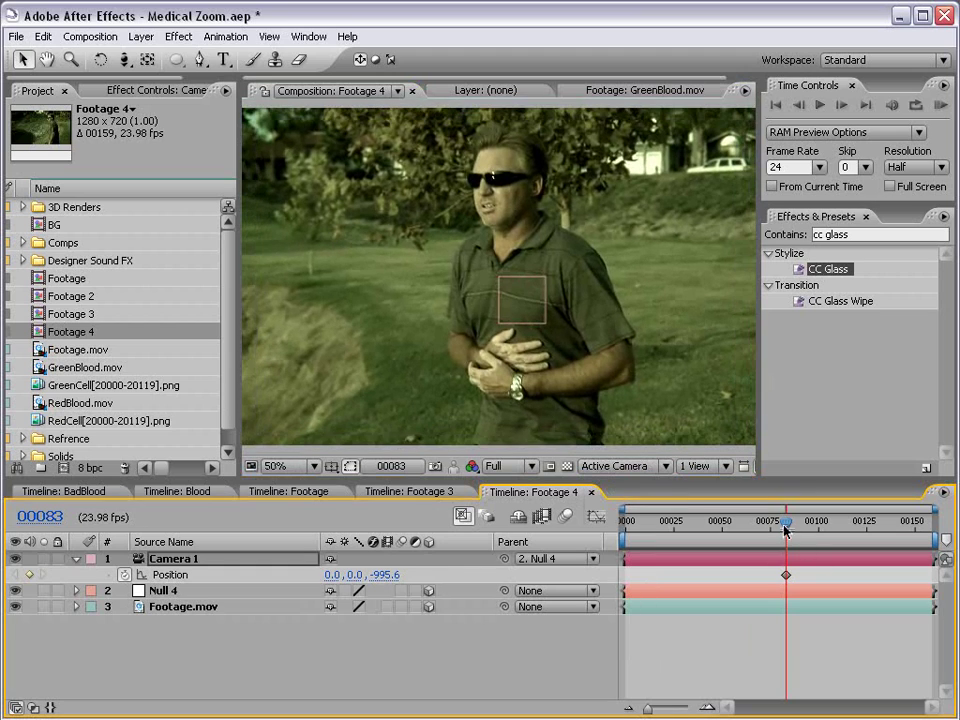
{"action": "left_click_drag", "start_coordinate": [786, 525], "coordinate": [815, 527]}
{"action": "left_click_drag", "start_coordinate": [385, 575], "coordinate": [952, 535]}
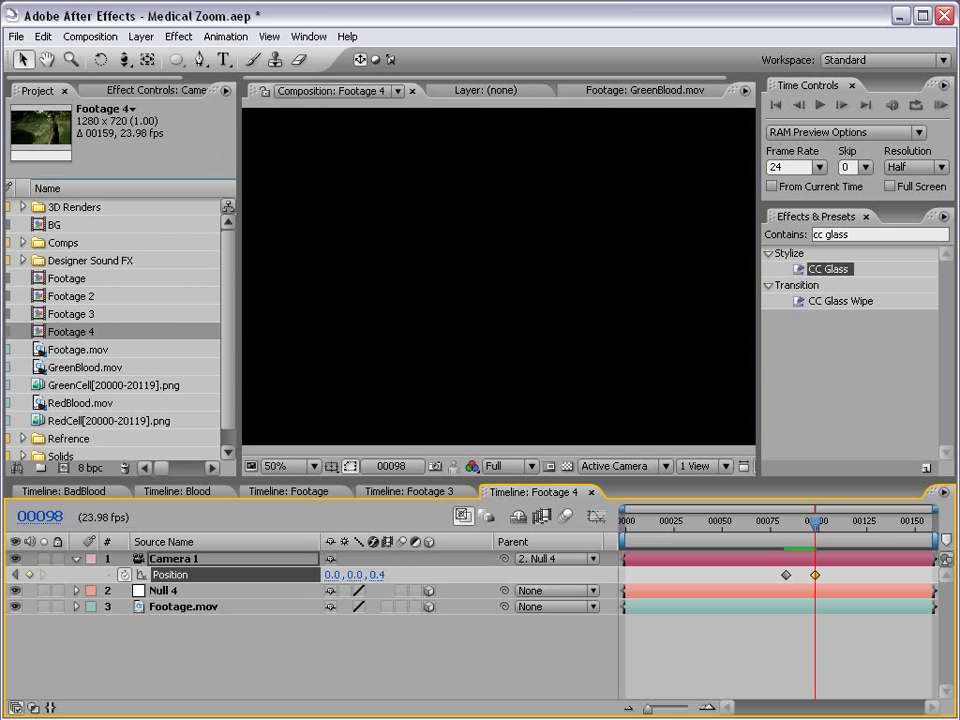
- Return to frame 83 and set a Position keyframe for the null layer there
{"action": "left_click_drag", "start_coordinate": [812, 524], "coordinate": [786, 522]}
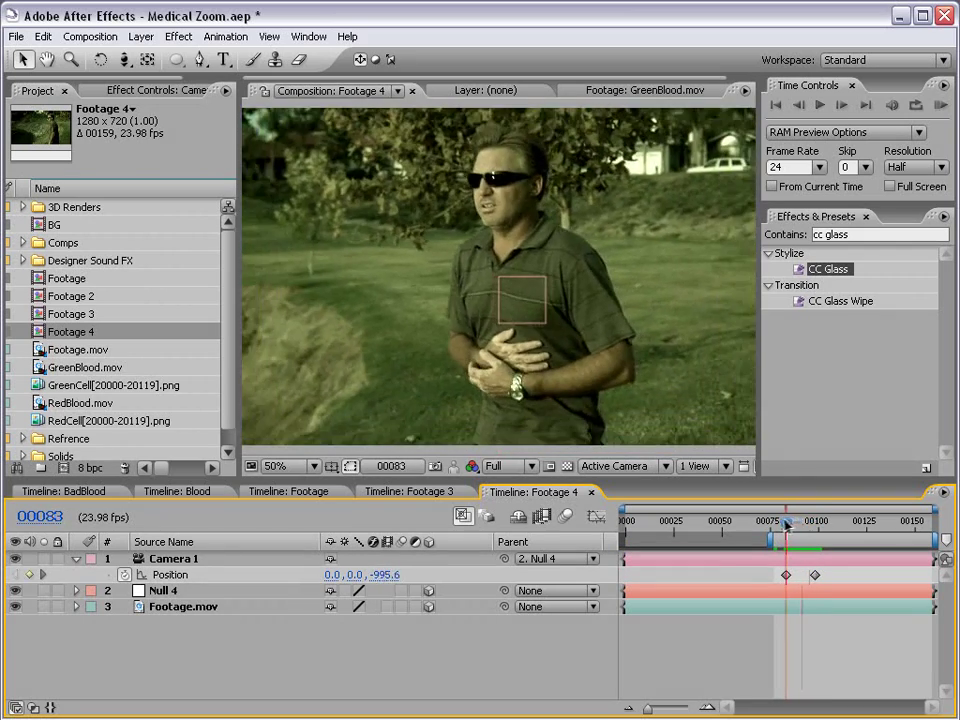
{"action": "left_click", "coordinate": [170, 591]}
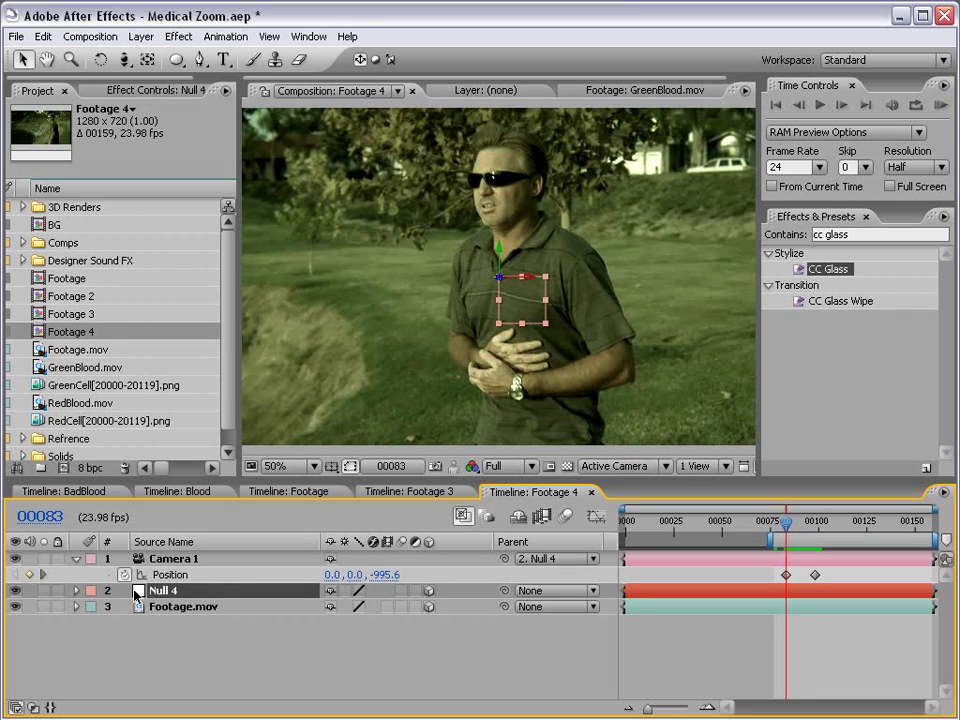
{"action": "key", "text": "p"}
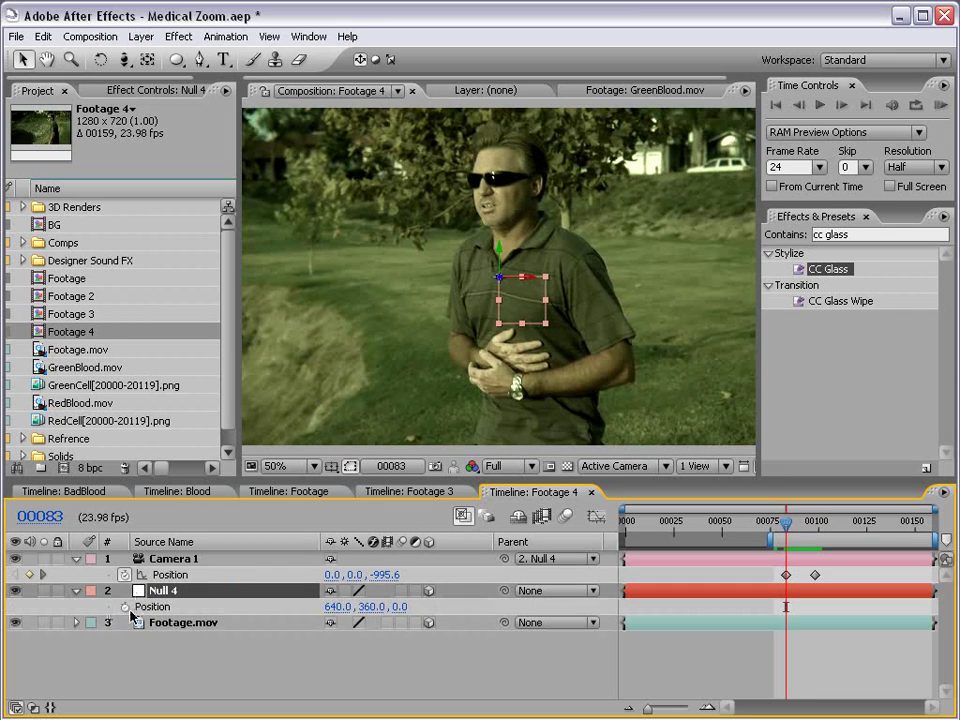
{"action": "left_click", "coordinate": [125, 607]}
{"action": "key", "text": "equal"}
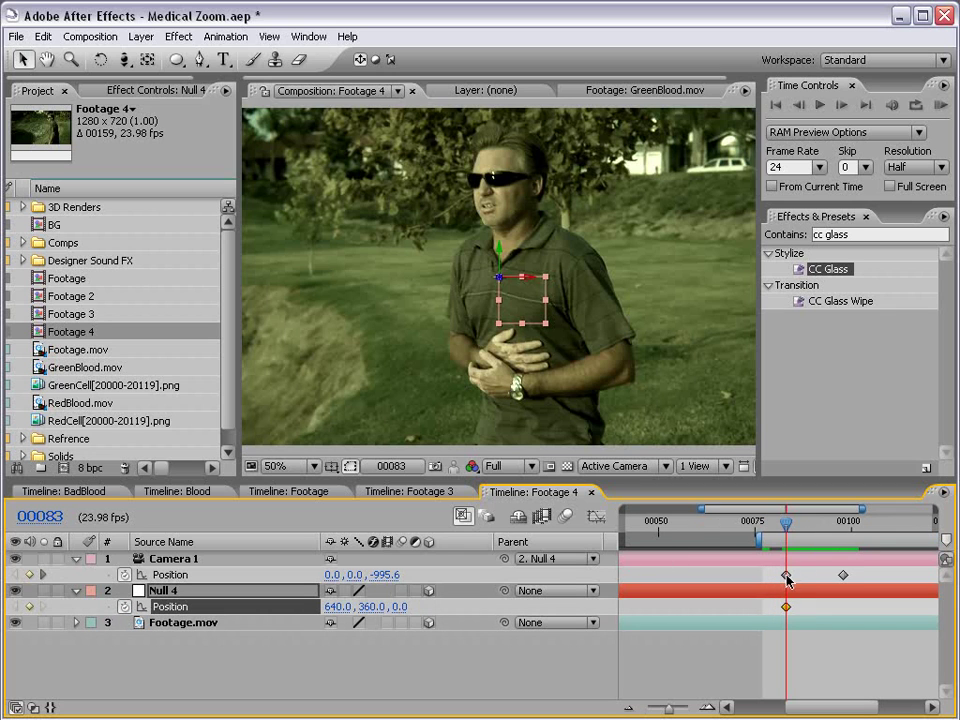
- At frame 94, move the null to about 693.3, 492.1, 0.0 so the camera aims beside the man's hands
{"action": "left_click_drag", "start_coordinate": [731, 521], "coordinate": [777, 530]}
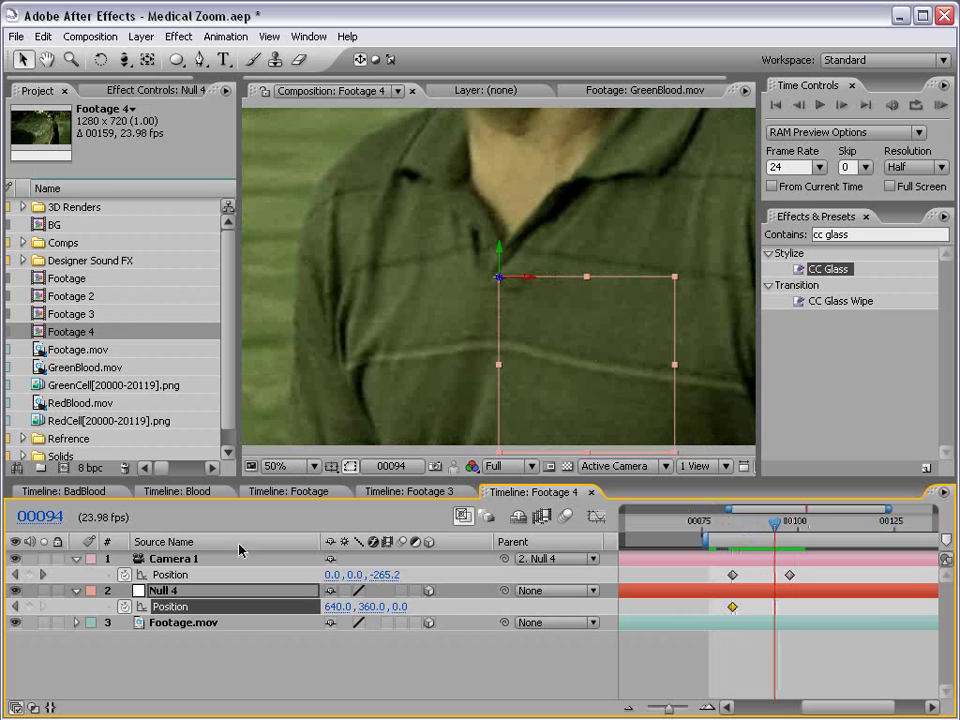
{"action": "key", "text": "comma"}
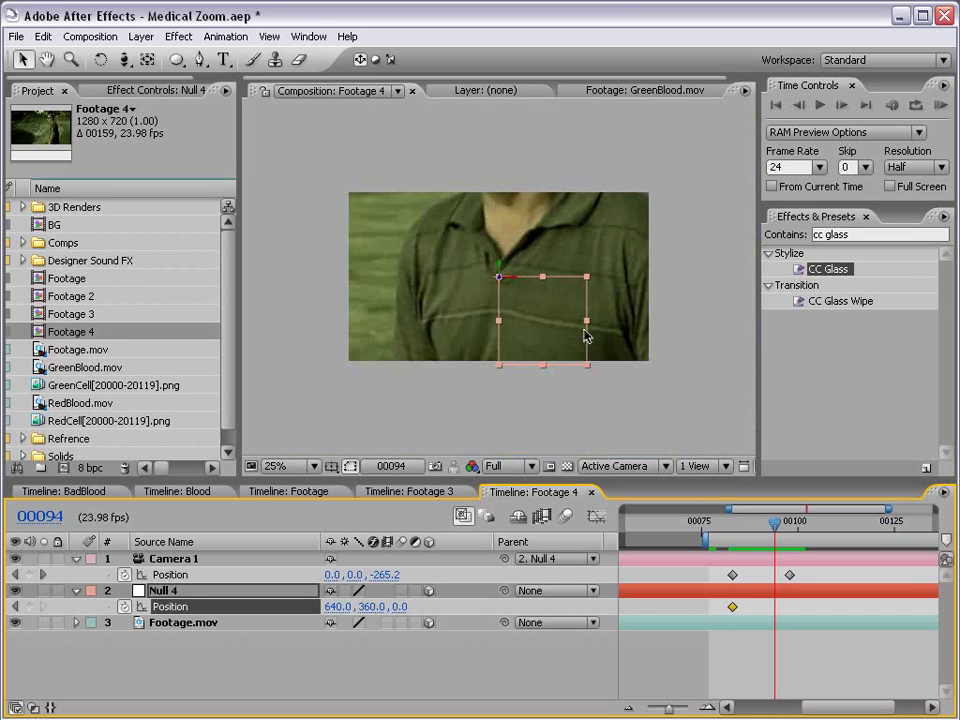
{"action": "left_click_drag", "start_coordinate": [540, 313], "coordinate": [587, 430]}
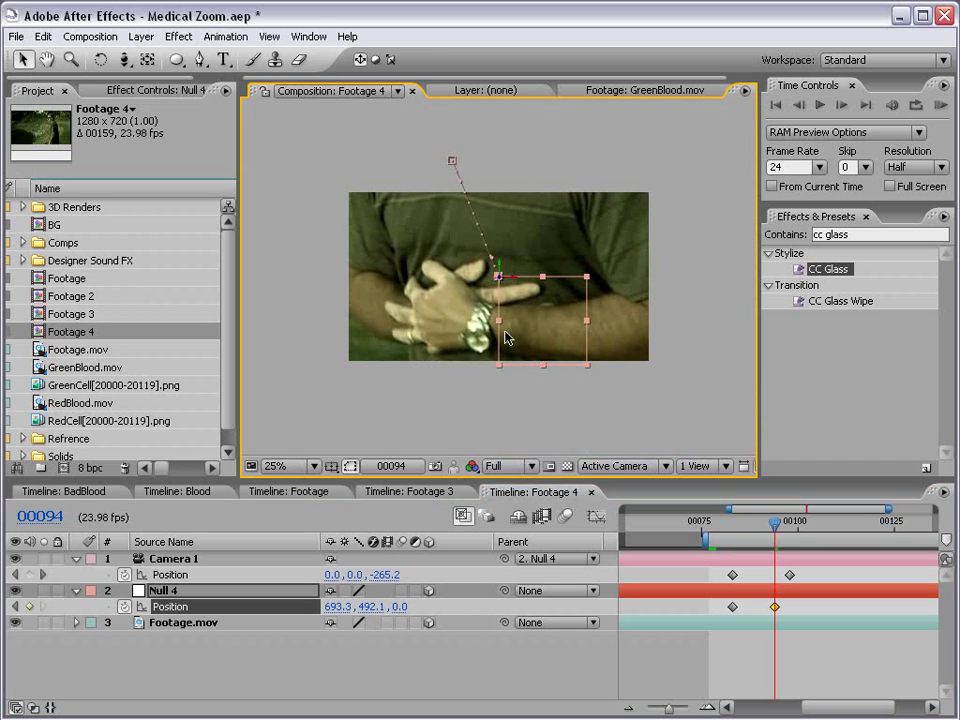
- Try aiming the camera at the man's face by moving the null to about 619.8, 211.9, 0.0 at frame 94
{"action": "key", "text": "period"}
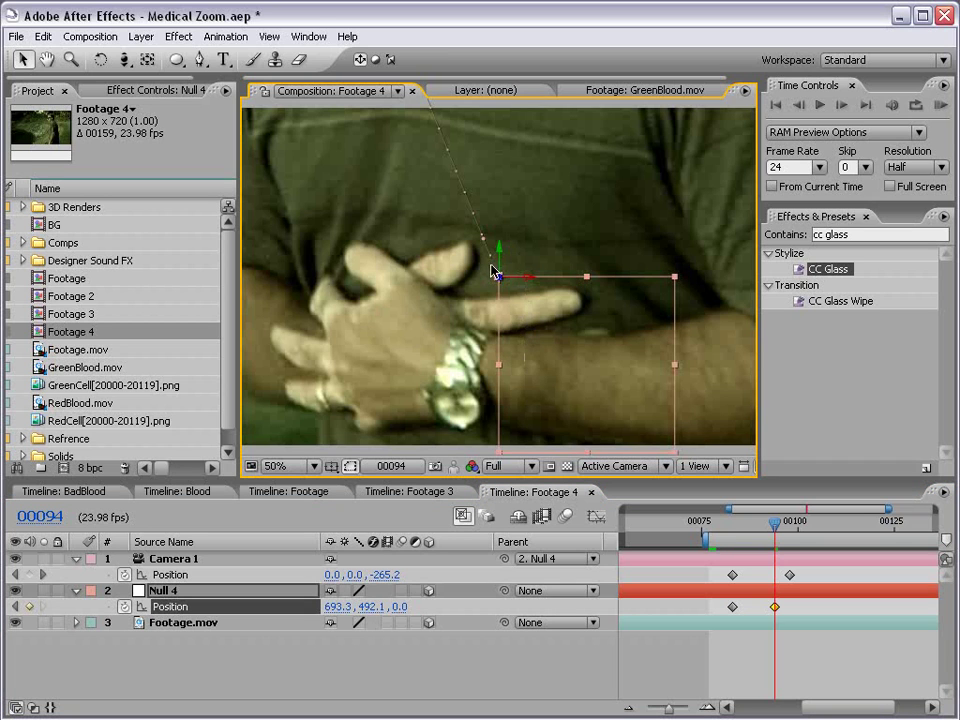
{"action": "left_click_drag", "start_coordinate": [568, 347], "coordinate": [407, 70]}
{"action": "left_click_drag", "start_coordinate": [536, 311], "coordinate": [517, 261]}
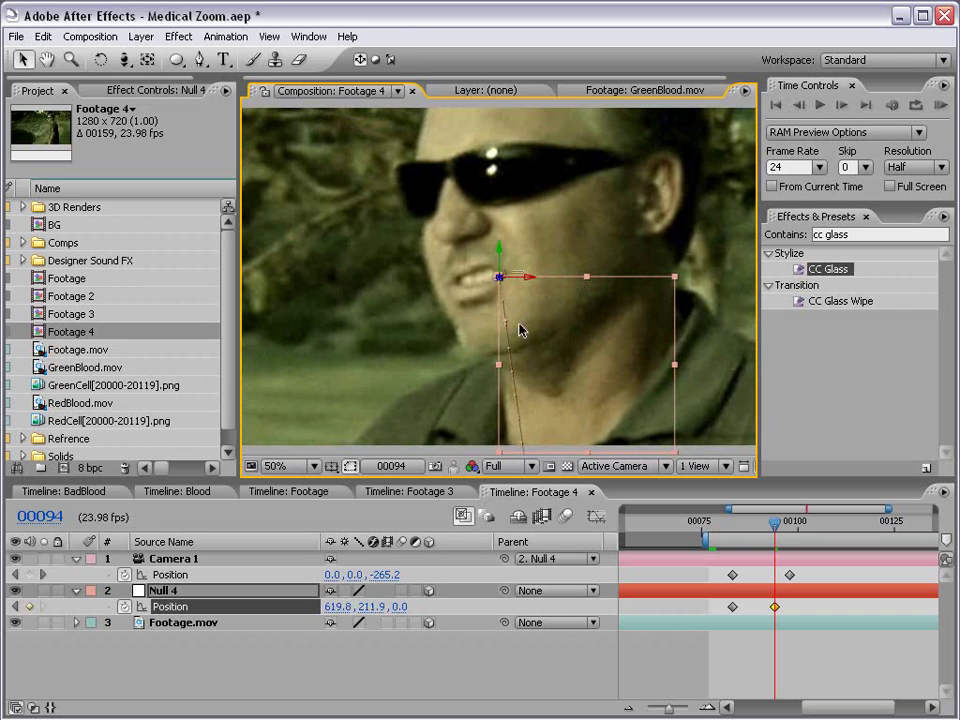
- Reposition the null beside the man's hands at about 699.1, 484.1, 0.0 at frame 94
{"action": "scroll", "coordinate": [561, 354], "scroll_direction": "down", "scroll_amount": 1}
{"action": "left_click_drag", "start_coordinate": [542, 309], "coordinate": [605, 318]}
{"action": "key", "text": "period"}
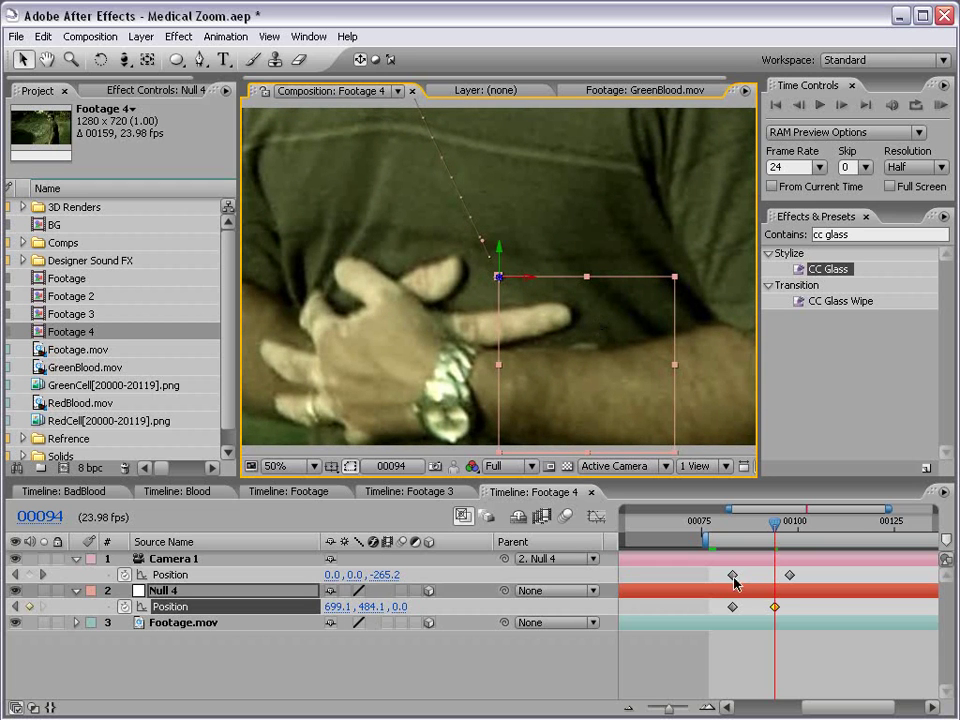
- Preview the zoom and apply Easy Ease to the last Position keyframes of Camera 1 and the null
{"action": "key", "text": "comma"}
{"action": "key", "text": "KP_0"}
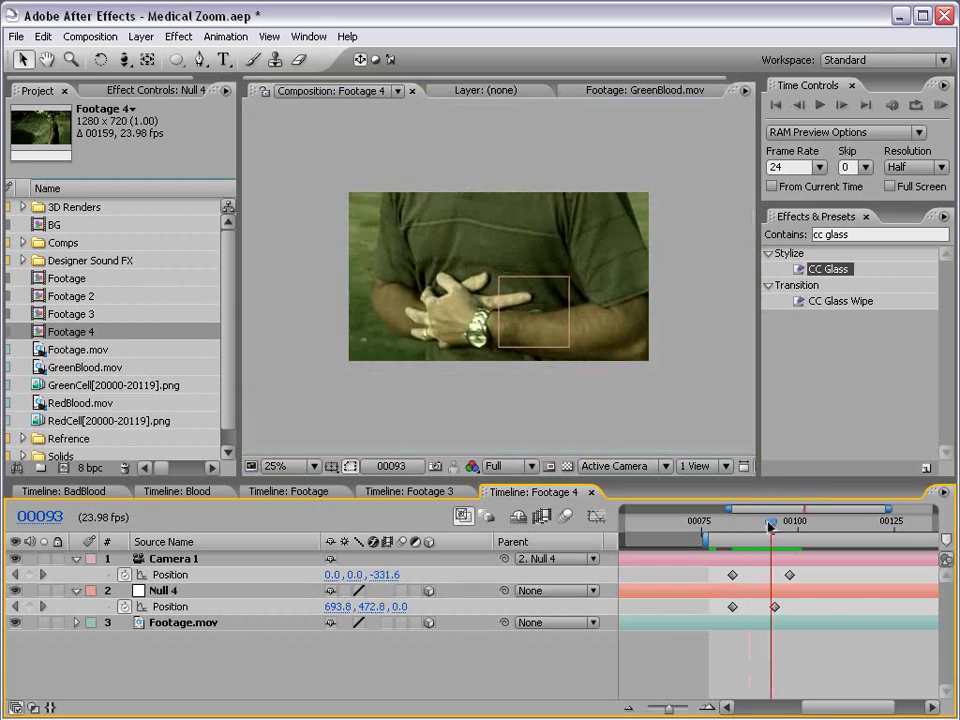
{"action": "mouse_move", "coordinate": [785, 522]}
{"action": "left_mouse_down"}
{"action": "mouse_move", "coordinate": [754, 524]}
{"action": "mouse_move", "coordinate": [770, 525]}
{"action": "left_mouse_up"}
{"action": "left_click_drag", "start_coordinate": [809, 572], "coordinate": [766, 614]}
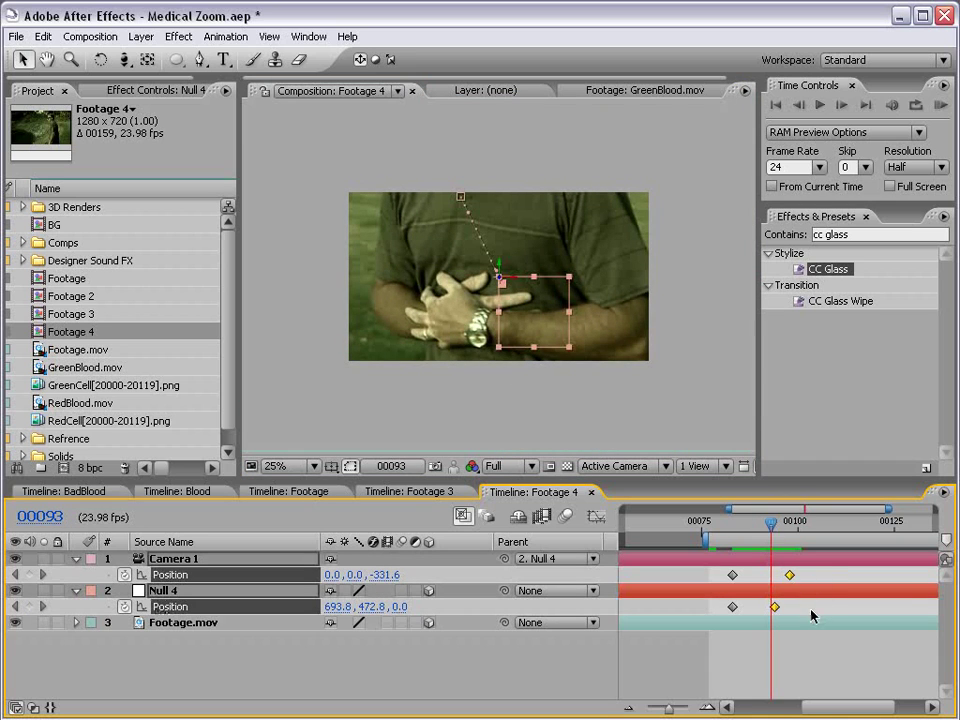
{"action": "key", "text": "F9"}
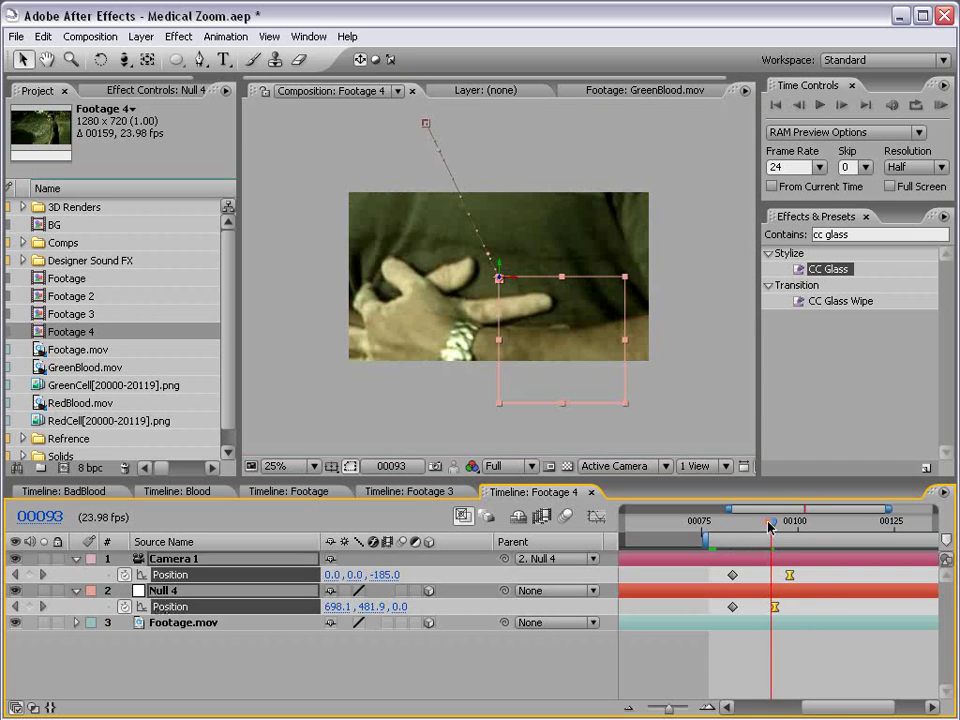
{"action": "left_click_drag", "start_coordinate": [768, 525], "coordinate": [736, 522]}
{"action": "left_click", "coordinate": [763, 642]}
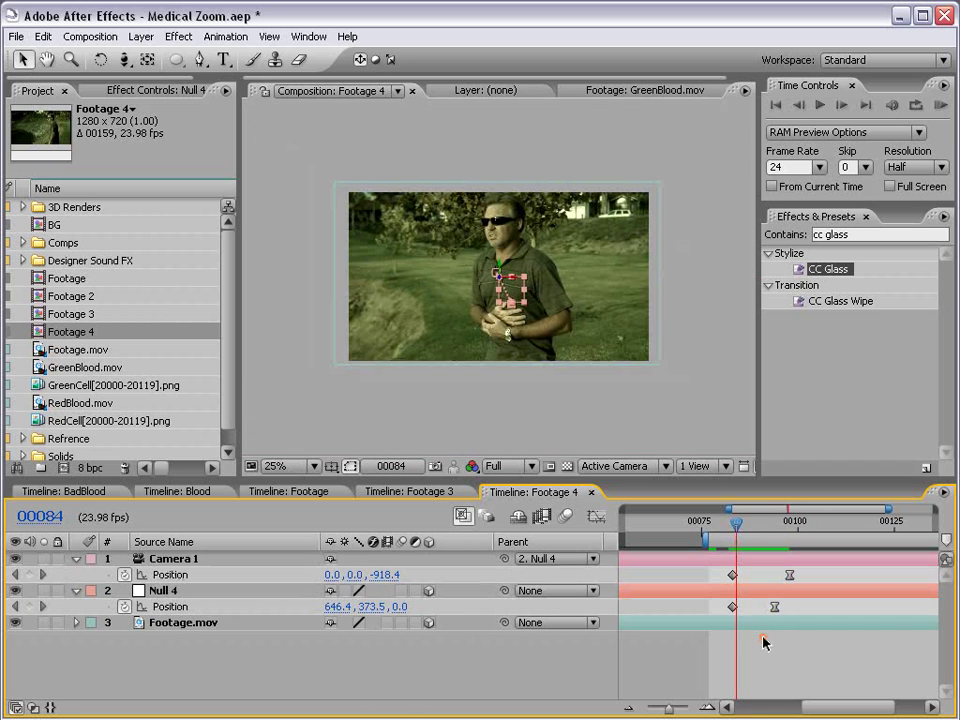
- Add RedBlood.mov above Camera 1 and make it start at frame 97, just before the camera move ends
{"action": "scroll", "coordinate": [623, 239], "scroll_direction": "up", "scroll_amount": 1}
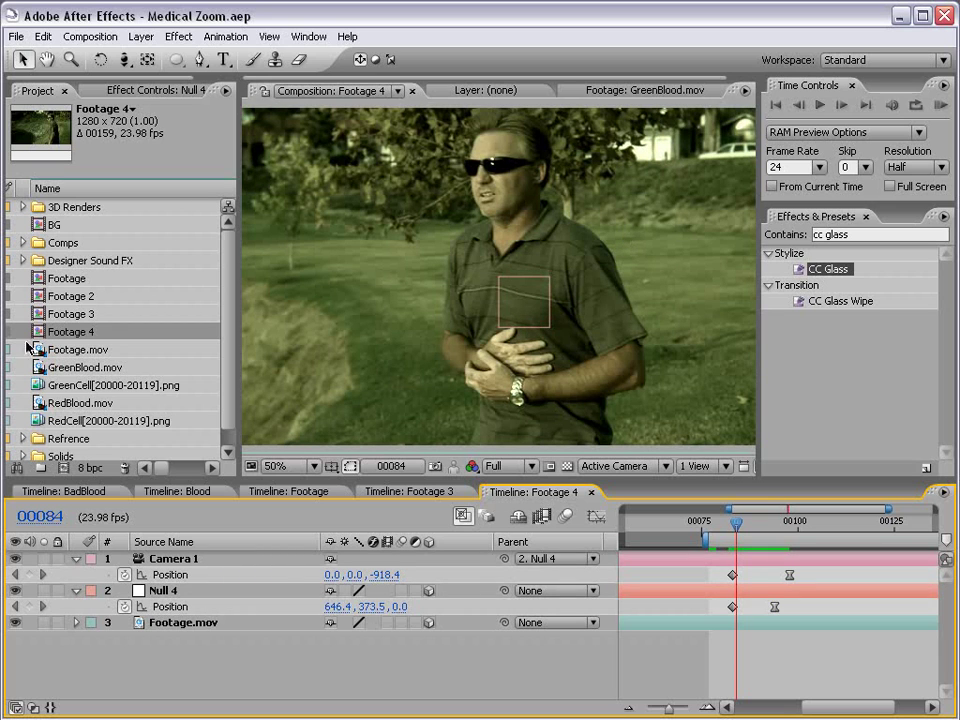
{"action": "left_click_drag", "start_coordinate": [44, 408], "coordinate": [777, 522]}
{"action": "key", "text": "comma"}
{"action": "key", "text": "comma"}
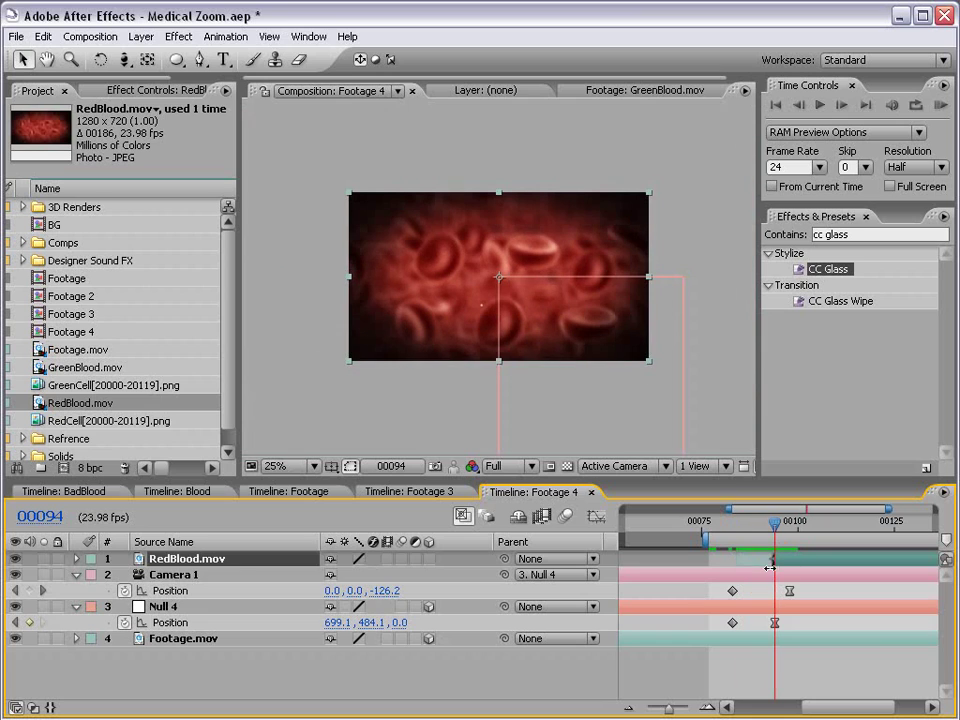
{"action": "left_click_drag", "start_coordinate": [773, 558], "coordinate": [791, 533]}
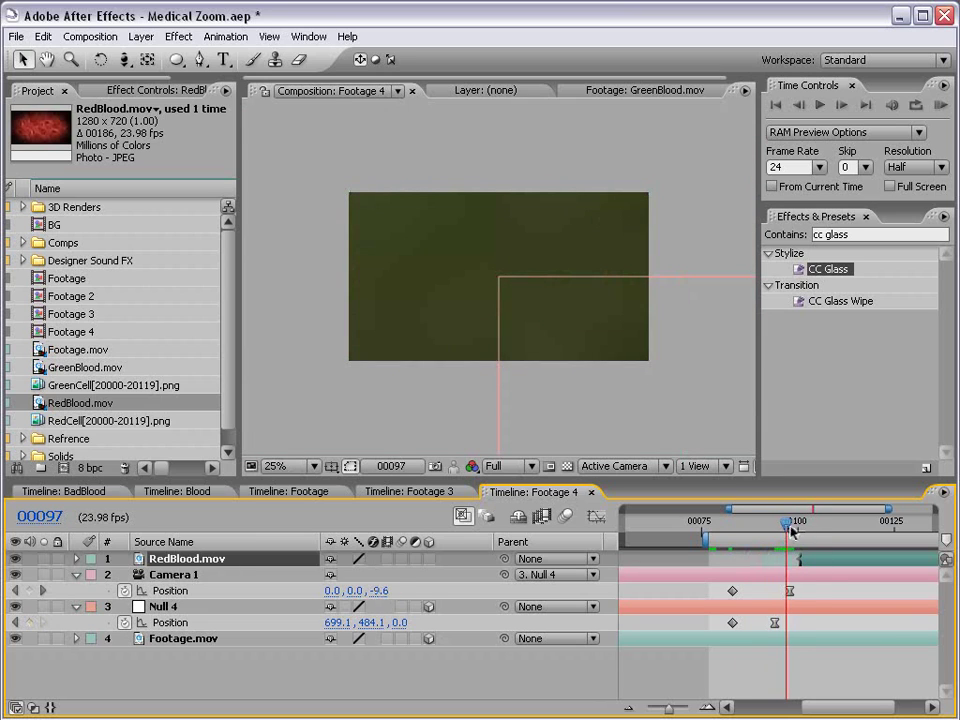
{"action": "key", "text": "bracketleft"}
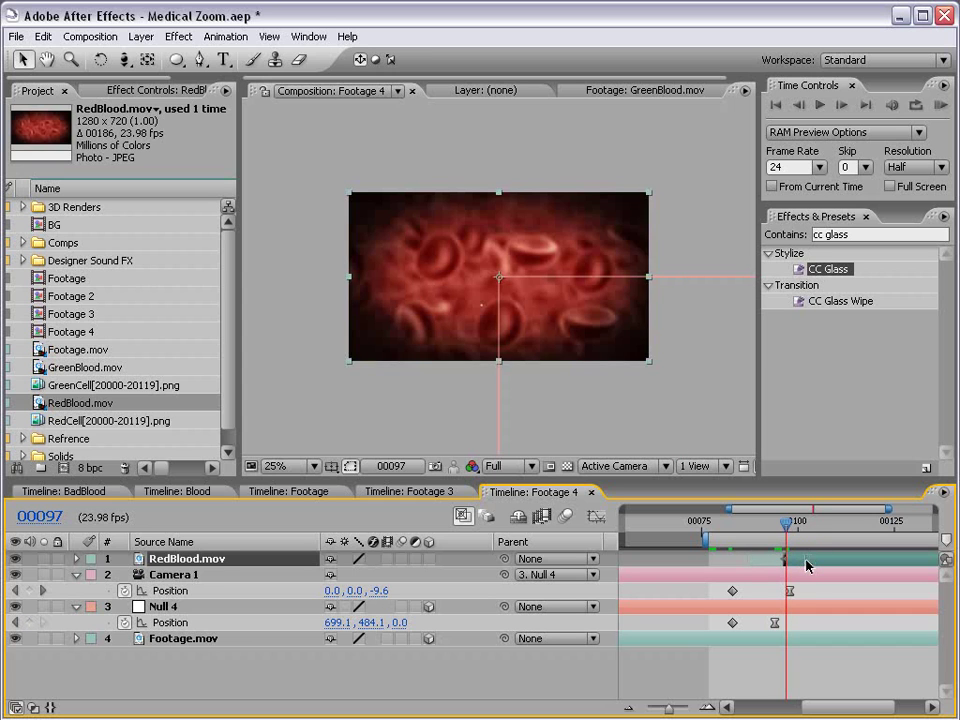
- Enable motion blur for the Footage.mov layer and the composition, checking the blur around frames 90 to 92
{"action": "mouse_move", "coordinate": [786, 528]}
{"action": "left_mouse_down"}
{"action": "mouse_move", "coordinate": [748, 527]}
{"action": "mouse_move", "coordinate": [832, 530]}
{"action": "mouse_move", "coordinate": [767, 528]}
{"action": "left_mouse_up"}
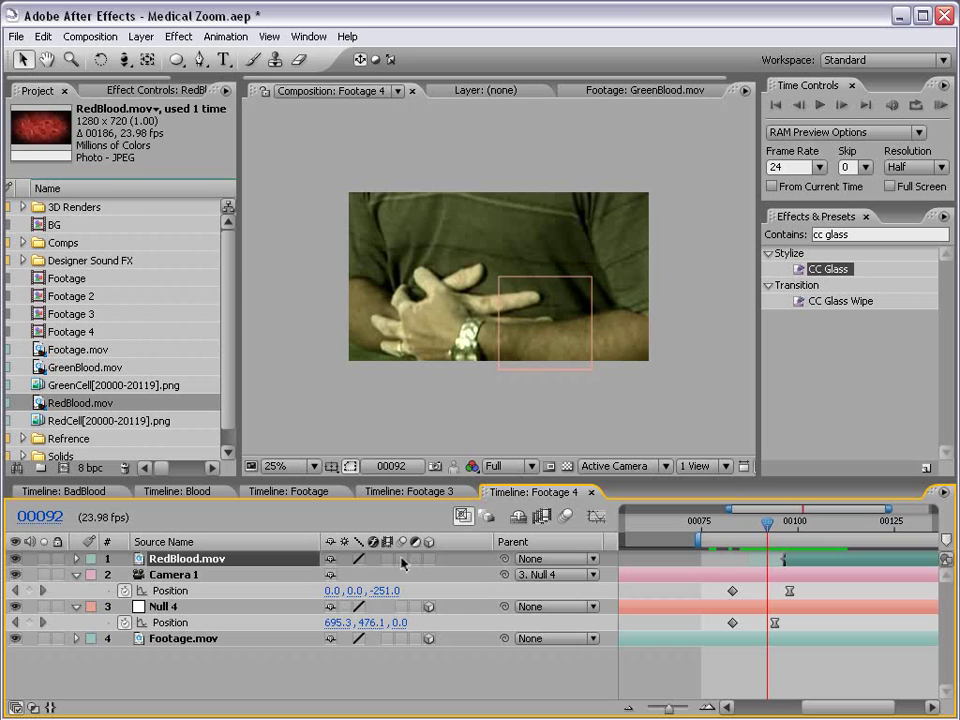
{"action": "left_click", "coordinate": [389, 639]}
{"action": "left_click", "coordinate": [403, 639]}
{"action": "left_click", "coordinate": [567, 517]}
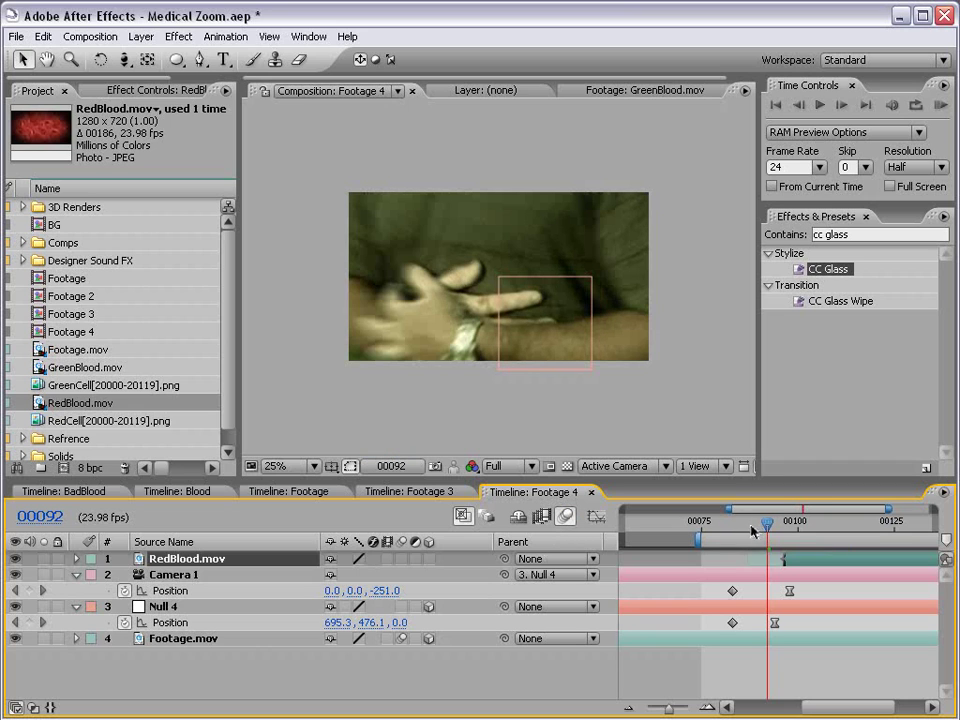
{"action": "mouse_move", "coordinate": [767, 524]}
{"action": "left_mouse_down"}
{"action": "mouse_move", "coordinate": [752, 528]}
{"action": "mouse_move", "coordinate": [760, 529]}
{"action": "left_mouse_up"}
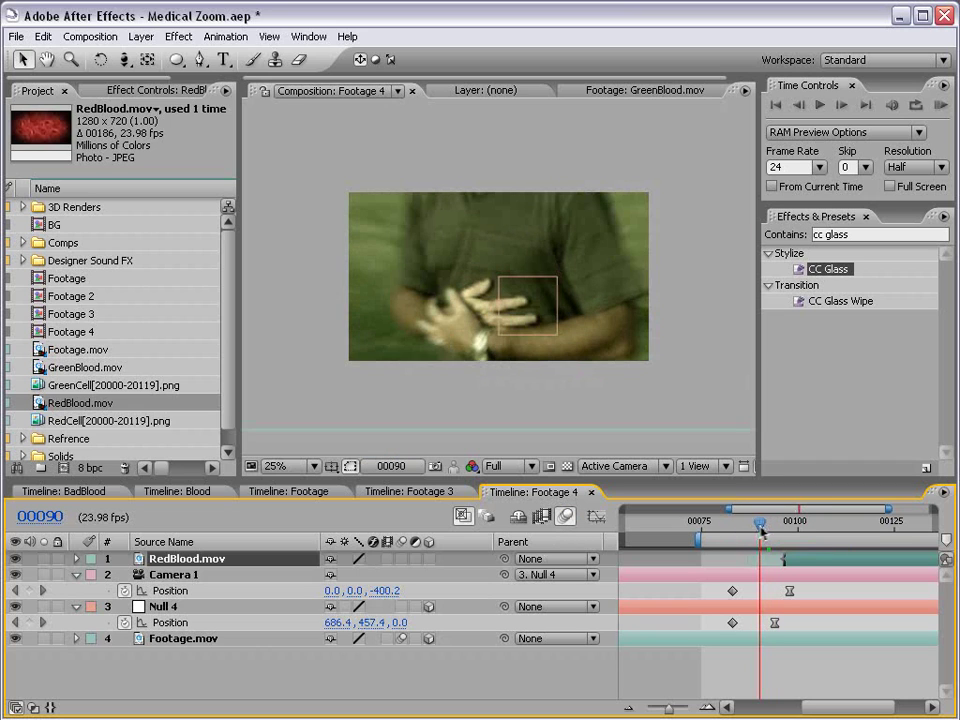
- Set the composition's display resolution to Half and run a RAM preview of the zoom
{"action": "left_click", "coordinate": [901, 171]}
{"action": "left_click", "coordinate": [903, 178]}
{"action": "left_click", "coordinate": [915, 225]}
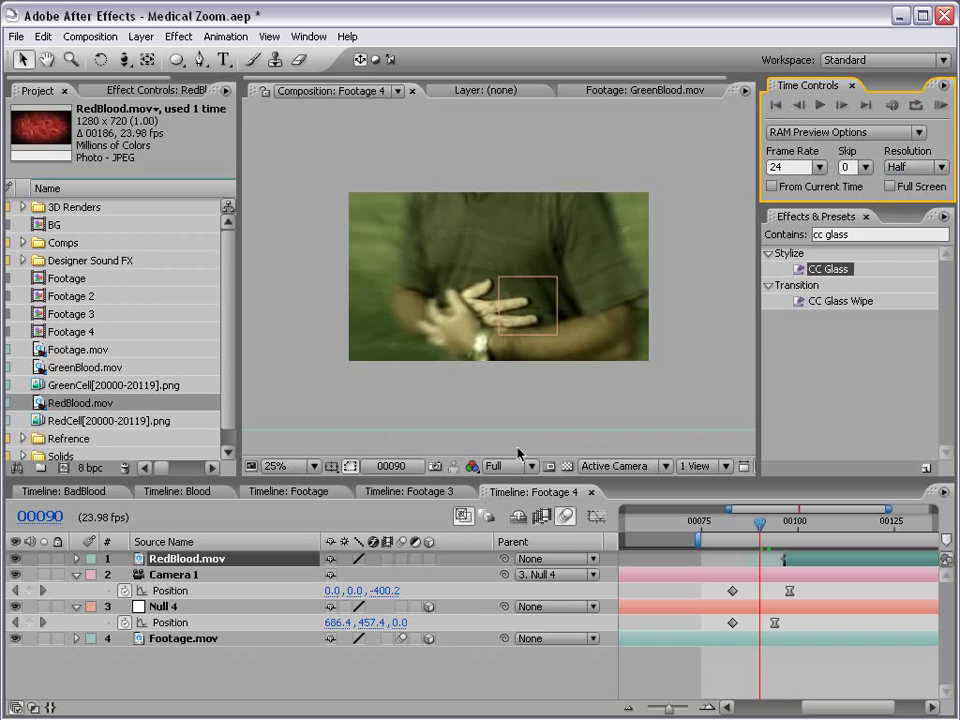
{"action": "left_click", "coordinate": [500, 466]}
{"action": "left_click", "coordinate": [517, 508]}
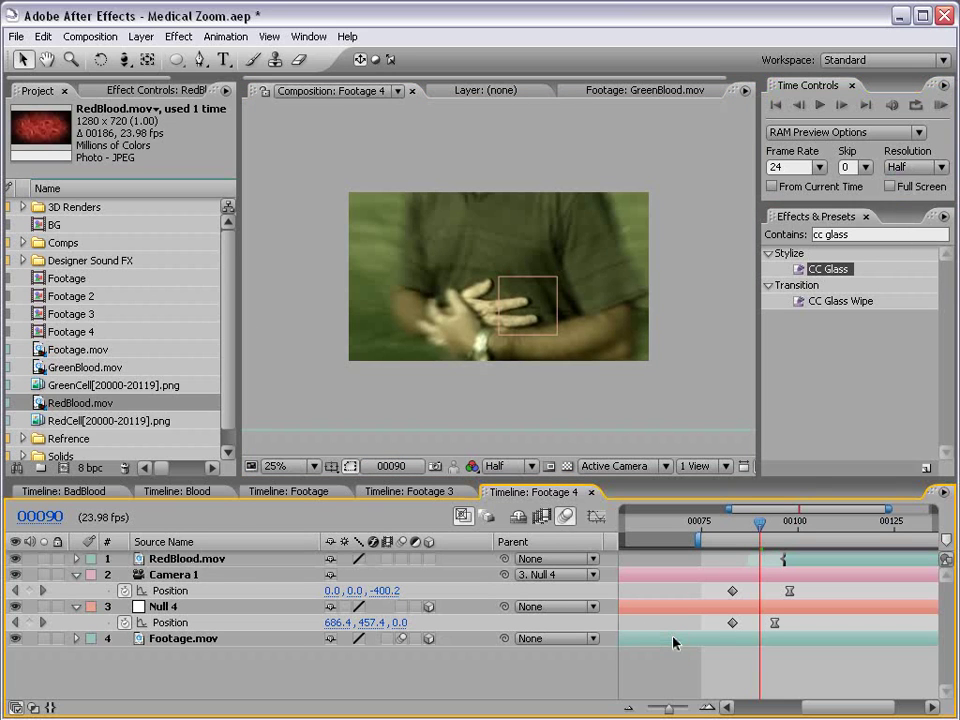
{"action": "key", "text": "KP_0"}
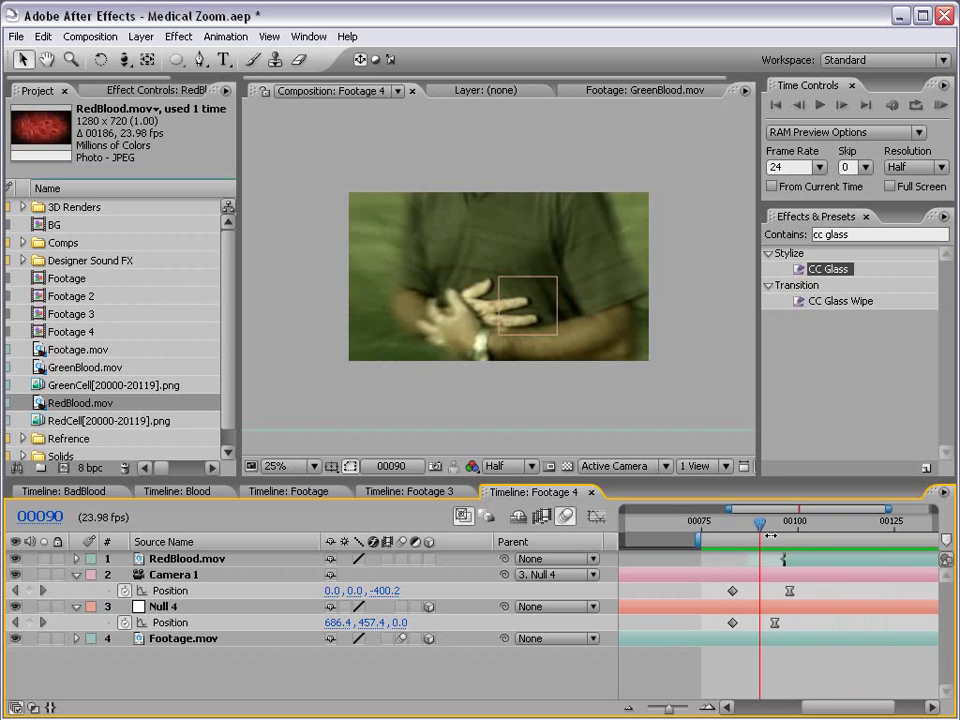
- Scrub the transition and park at frame 93, with RedBlood.mov hidden and the Camera 1 and null properties collapsed
{"action": "left_click_drag", "start_coordinate": [716, 522], "coordinate": [821, 533]}
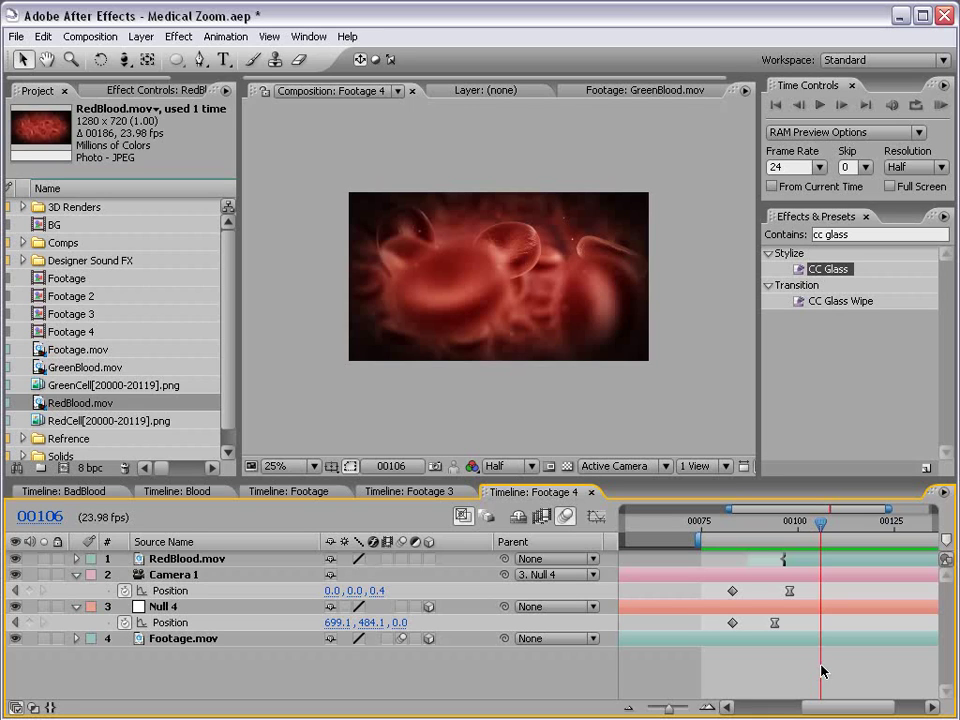
{"action": "left_click_drag", "start_coordinate": [803, 527], "coordinate": [771, 525]}
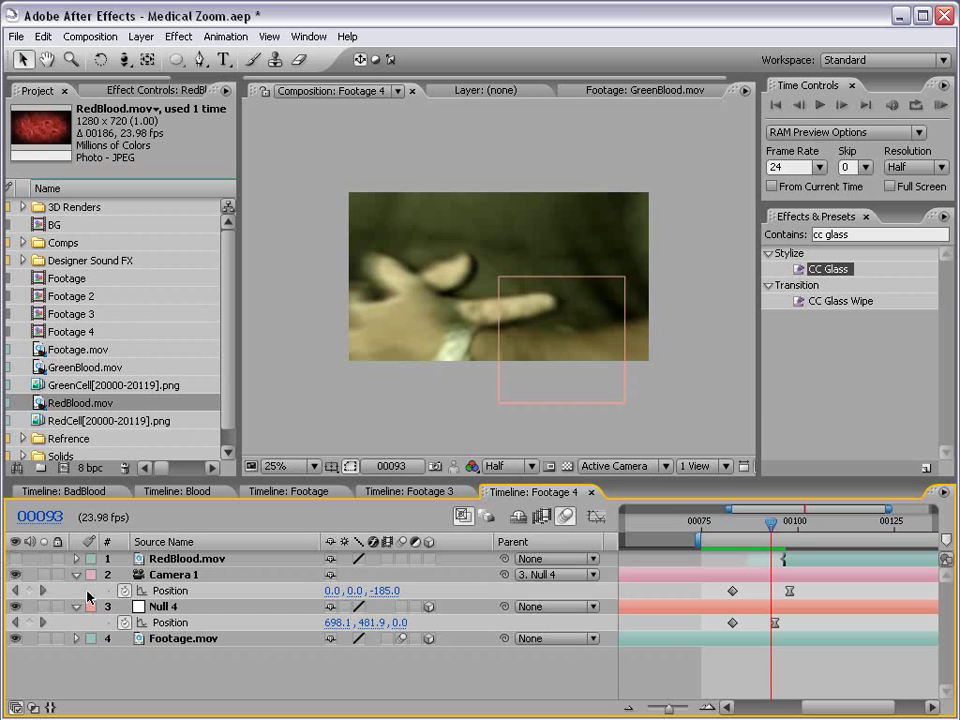
{"action": "left_click", "coordinate": [77, 575]}
{"action": "left_click", "coordinate": [77, 590]}
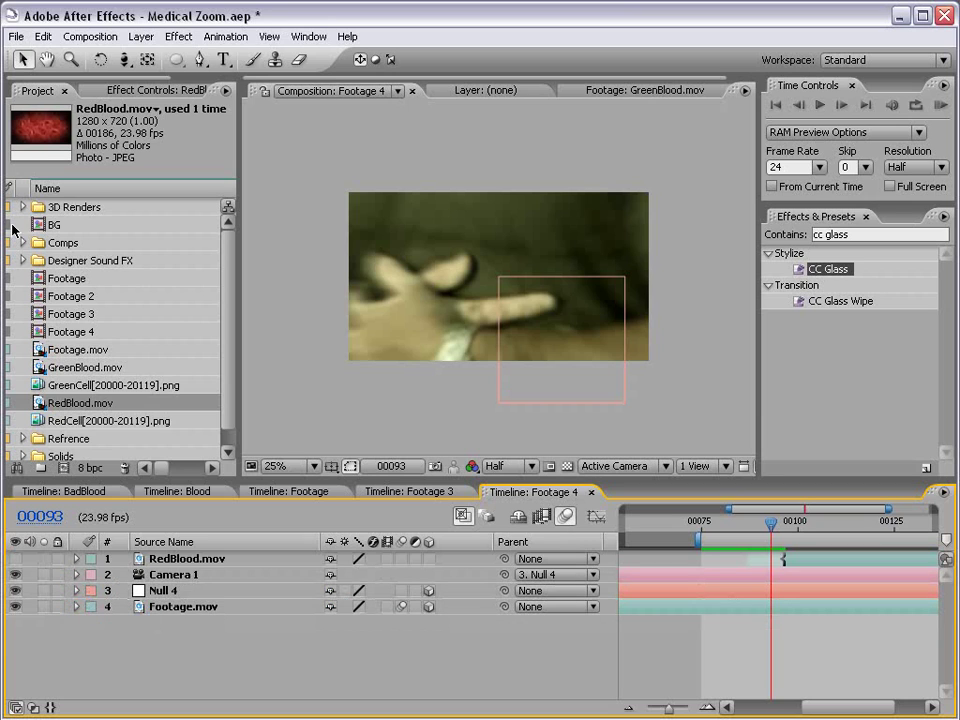
{"action": "left_click", "coordinate": [146, 468]}
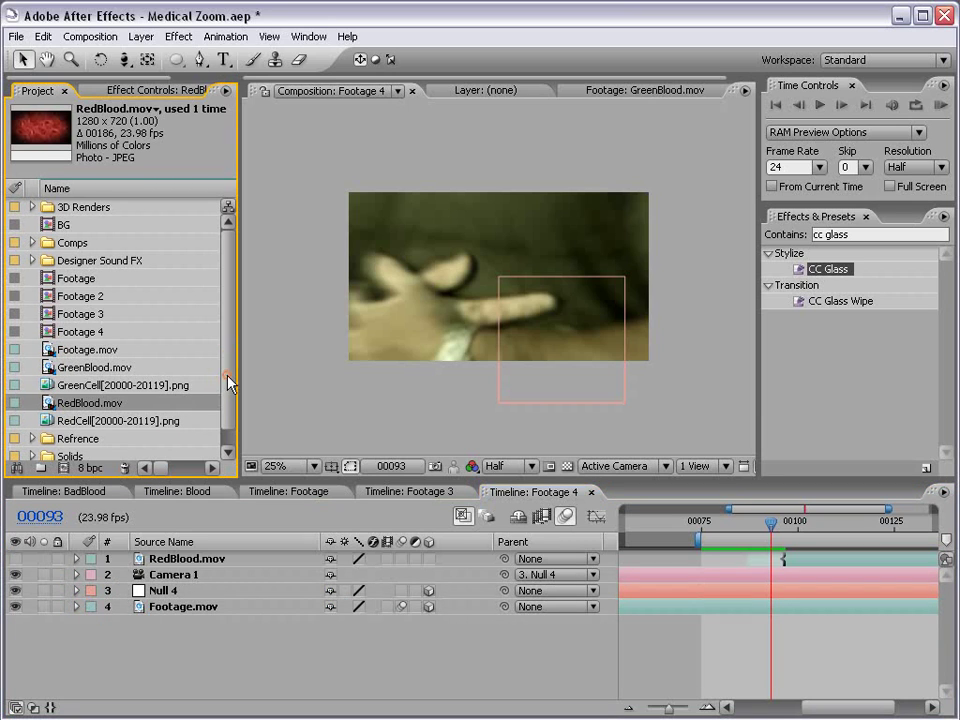
- Expand the Refrence folder and view the shirt.jpg and chest.jpg reference photos
{"action": "left_click", "coordinate": [30, 438]}
{"action": "scroll", "coordinate": [177, 232], "scroll_direction": "down", "scroll_amount": 3}
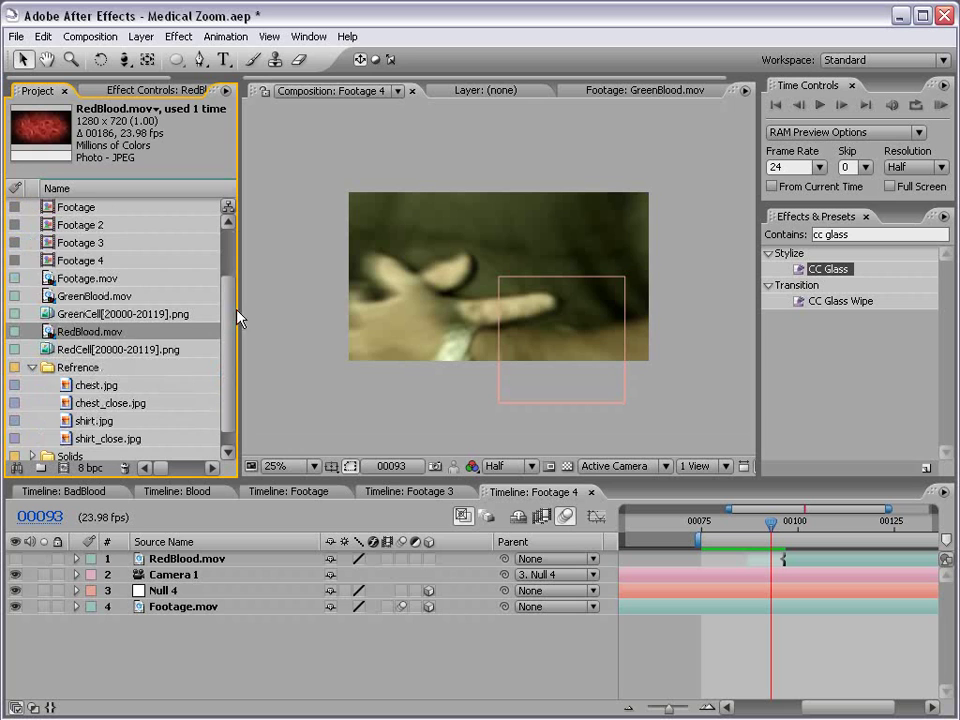
{"action": "double_click", "coordinate": [78, 402]}
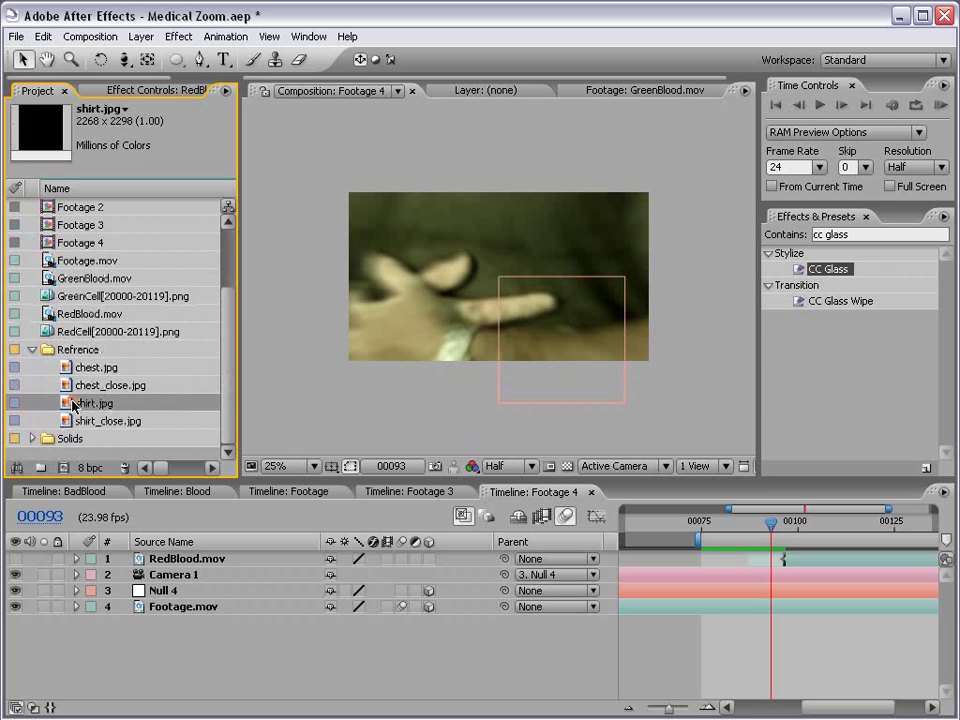
{"action": "scroll", "coordinate": [565, 282], "scroll_direction": "up", "scroll_amount": 2}
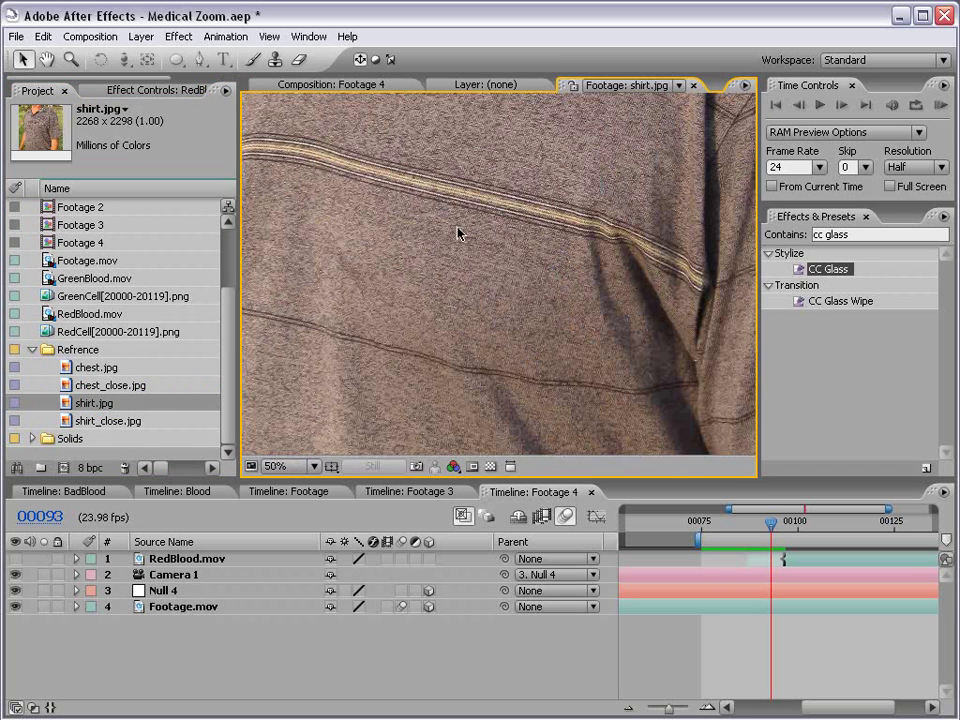
{"action": "double_click", "coordinate": [72, 368]}
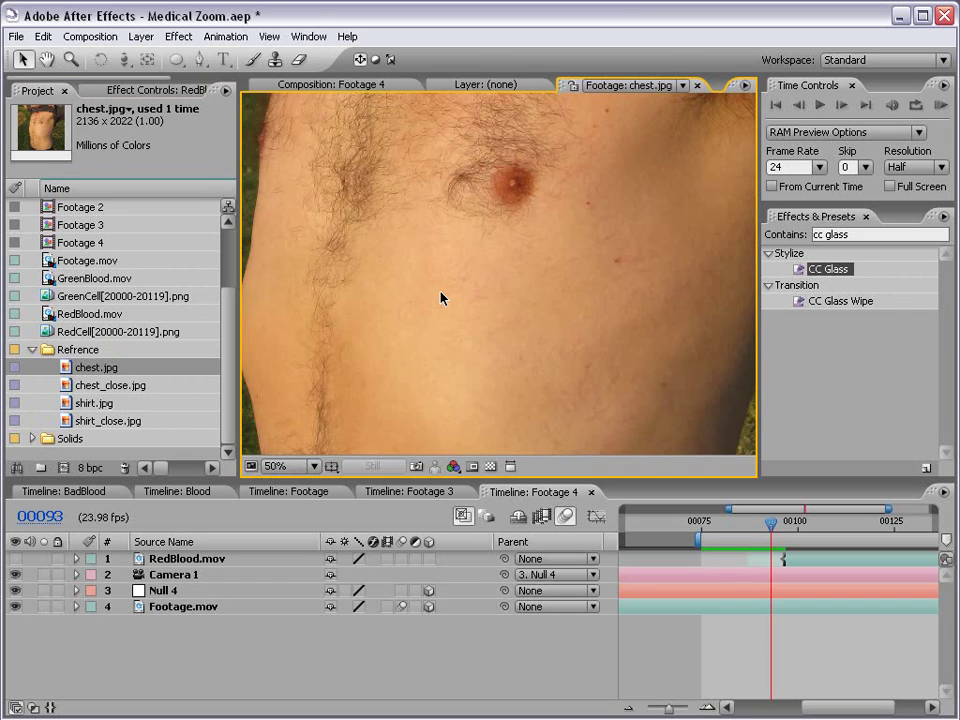
{"action": "scroll", "coordinate": [463, 287], "scroll_direction": "down", "scroll_amount": 1}
- Examine the macro texture detail in chest_close.jpg and shirt_close.jpg and compare the chest close-up with chest.jpg
{"action": "double_click", "coordinate": [88, 389]}
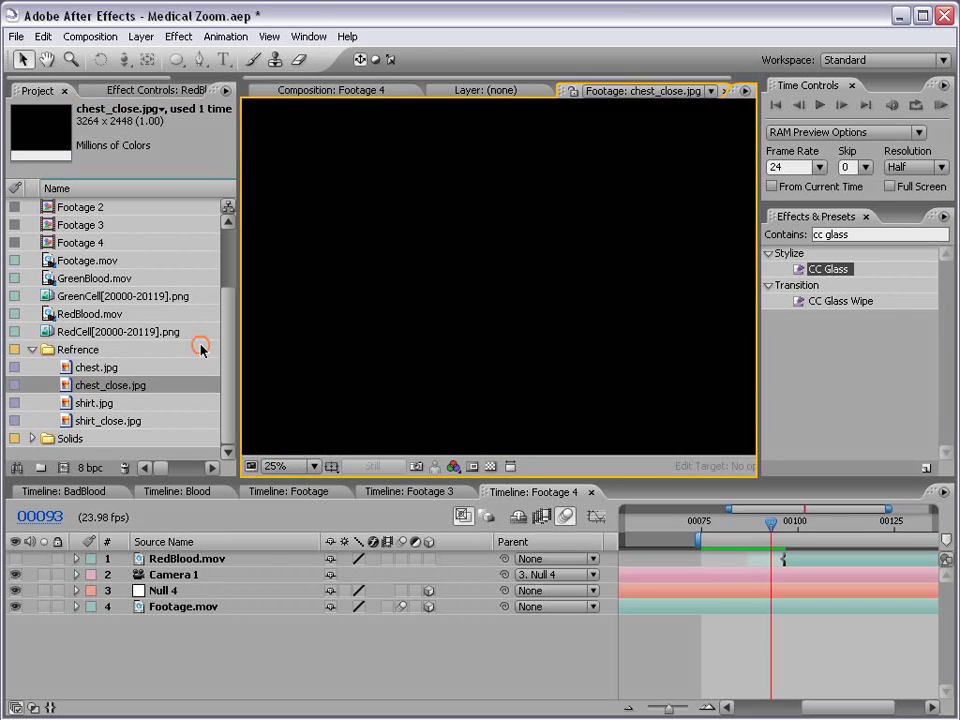
{"action": "scroll", "coordinate": [505, 282], "scroll_direction": "down", "scroll_amount": 1}
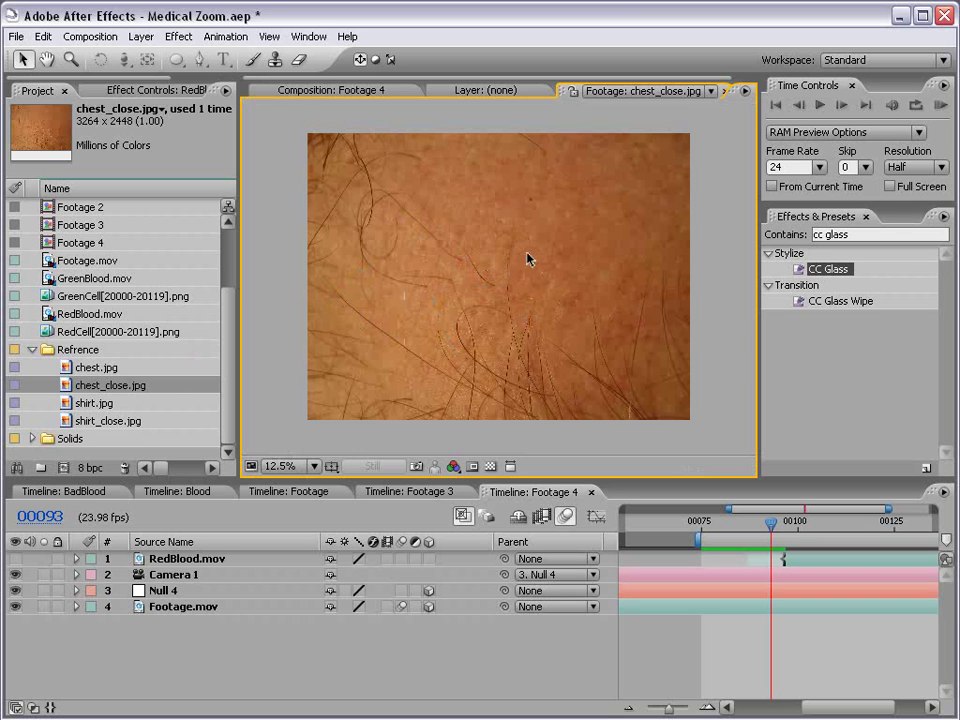
{"action": "scroll", "coordinate": [528, 259], "scroll_direction": "up", "scroll_amount": 2}
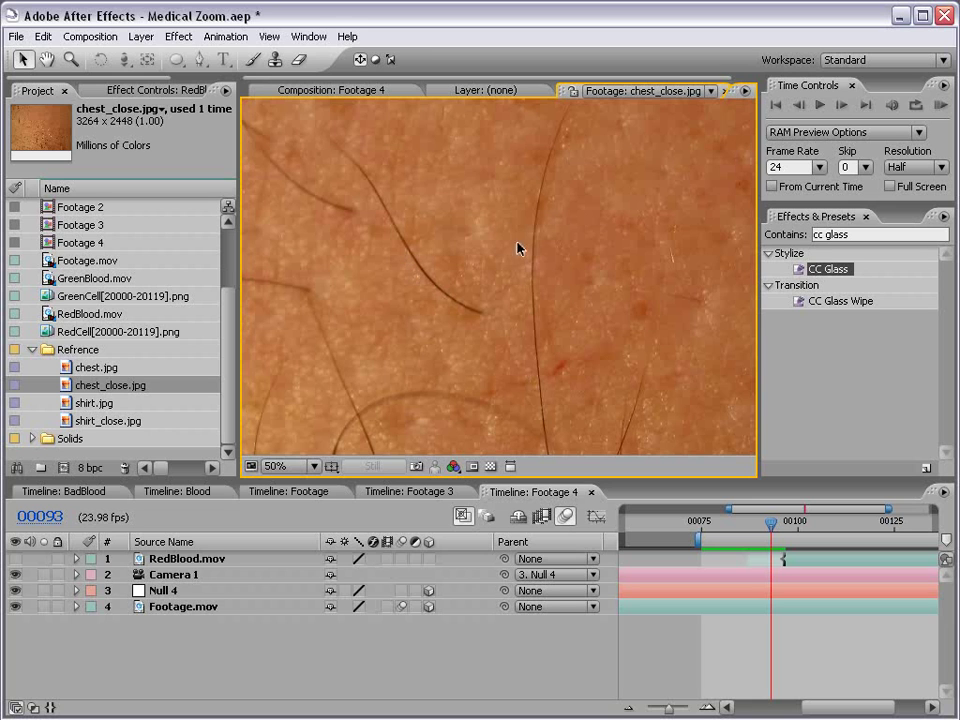
{"action": "scroll", "coordinate": [413, 346], "scroll_direction": "down", "scroll_amount": 1}
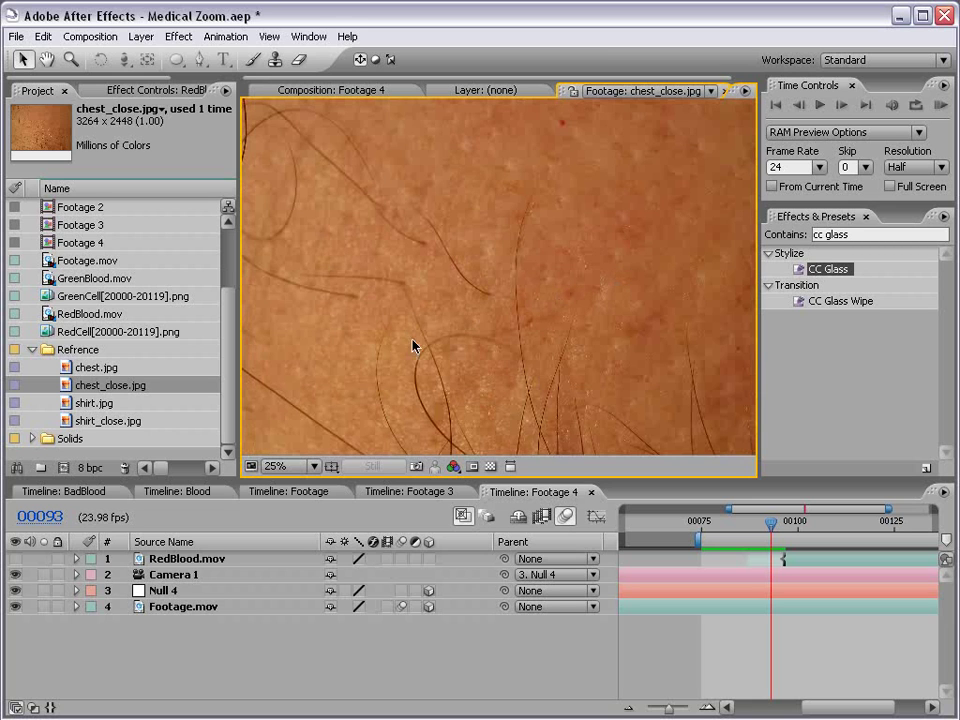
{"action": "double_click", "coordinate": [100, 421]}
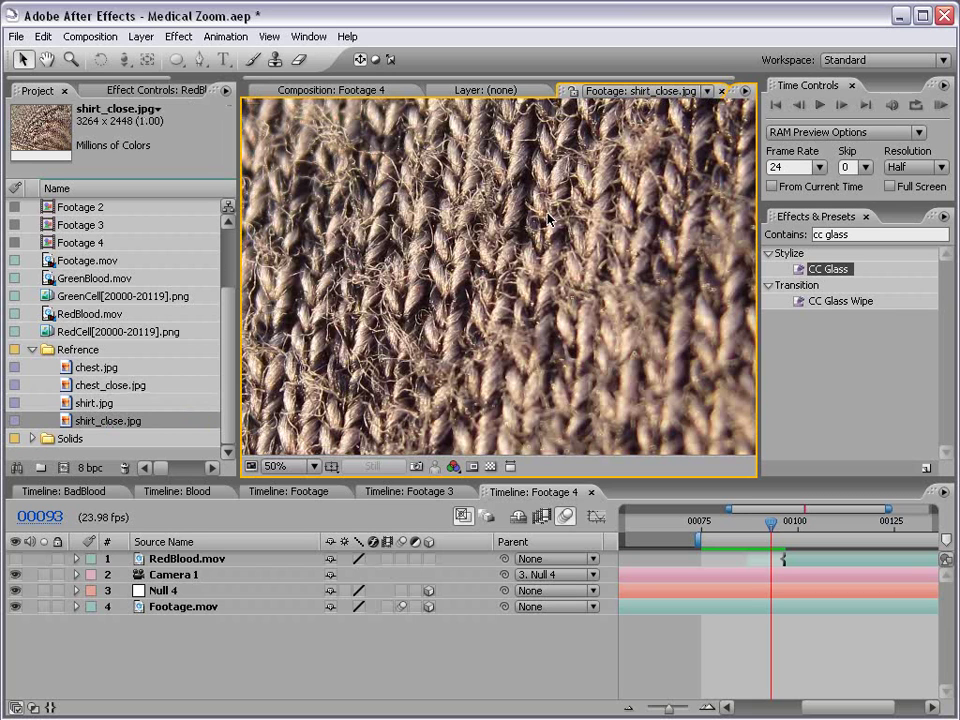
{"action": "scroll", "coordinate": [548, 218], "scroll_direction": "down", "scroll_amount": 2}
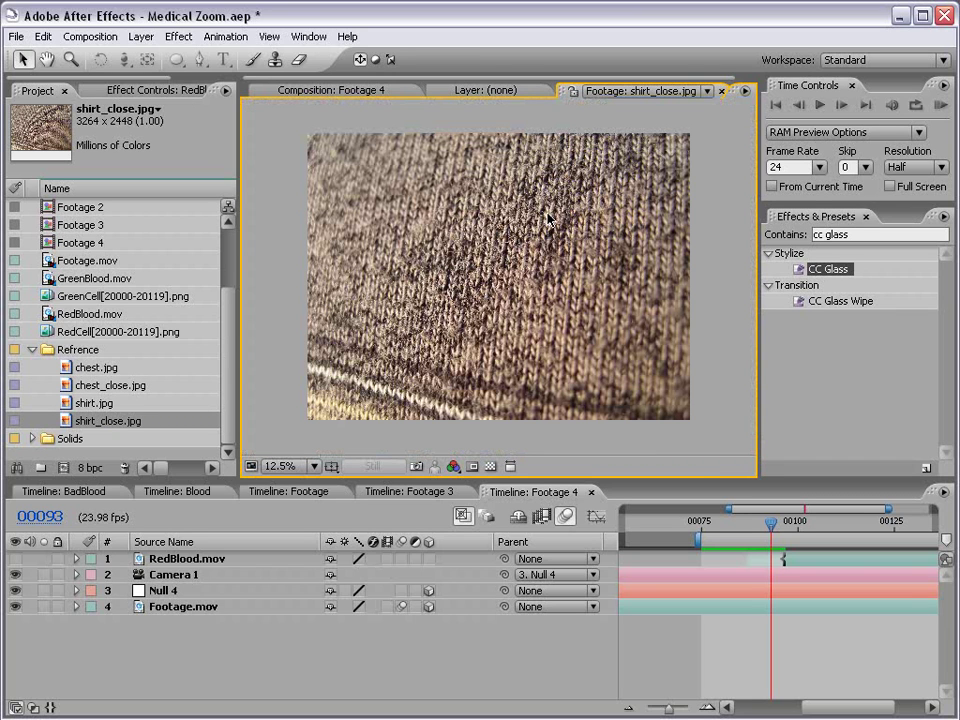
{"action": "left_click", "coordinate": [92, 383]}
{"action": "double_click", "coordinate": [68, 368]}
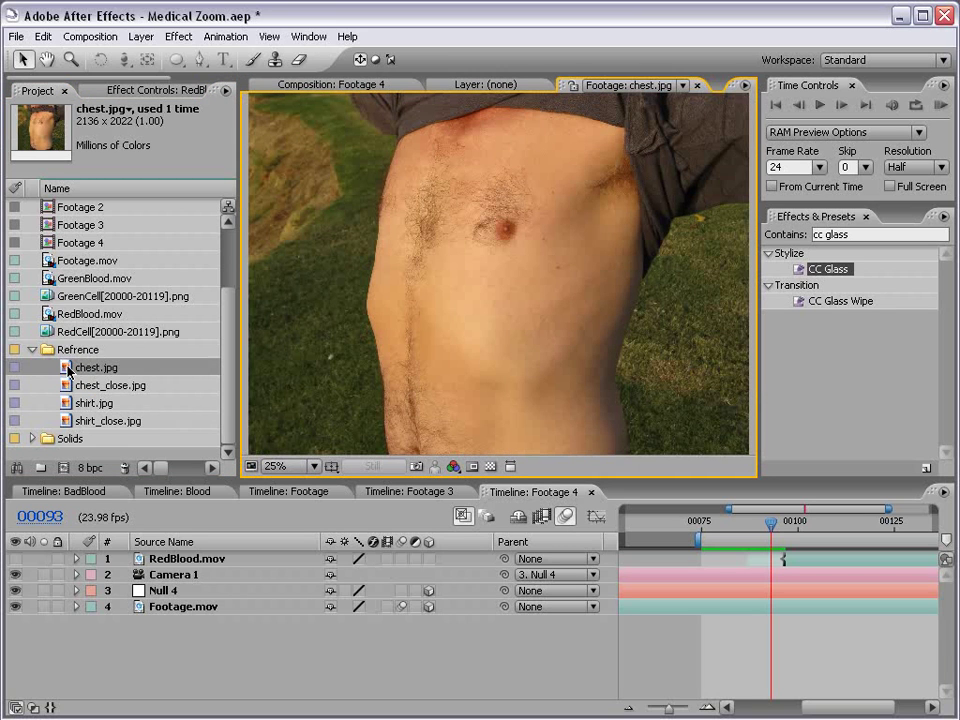
{"action": "double_click", "coordinate": [70, 386]}
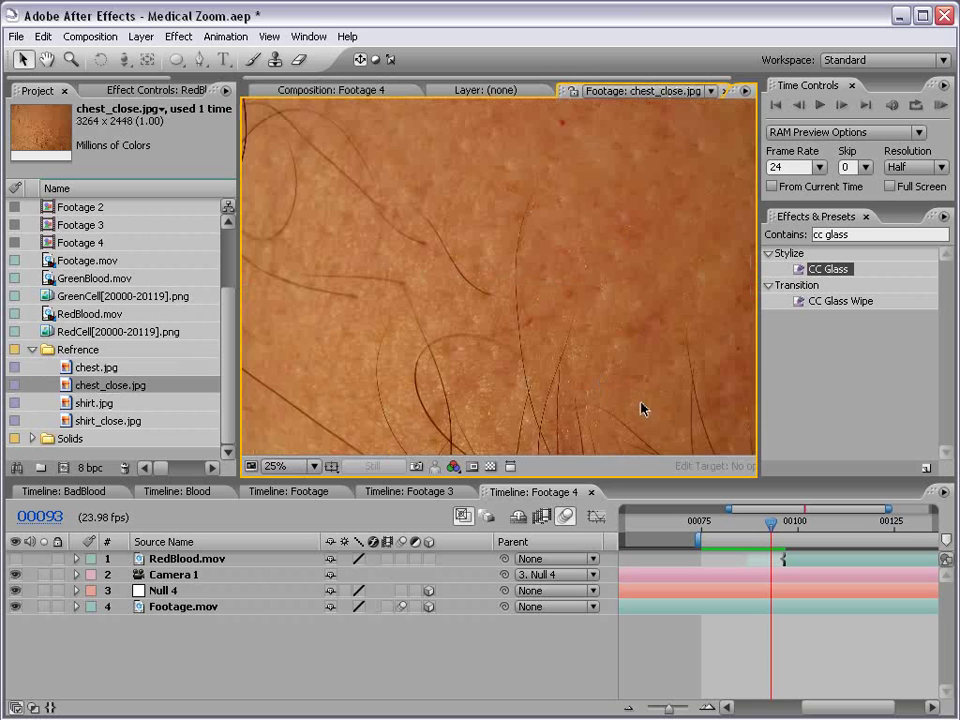
- Return to frame 75 of Footage 4, add chest.jpg as the uppermost layer and scale it down to fit inside the frame
{"action": "left_click_drag", "start_coordinate": [796, 515], "coordinate": [716, 534]}
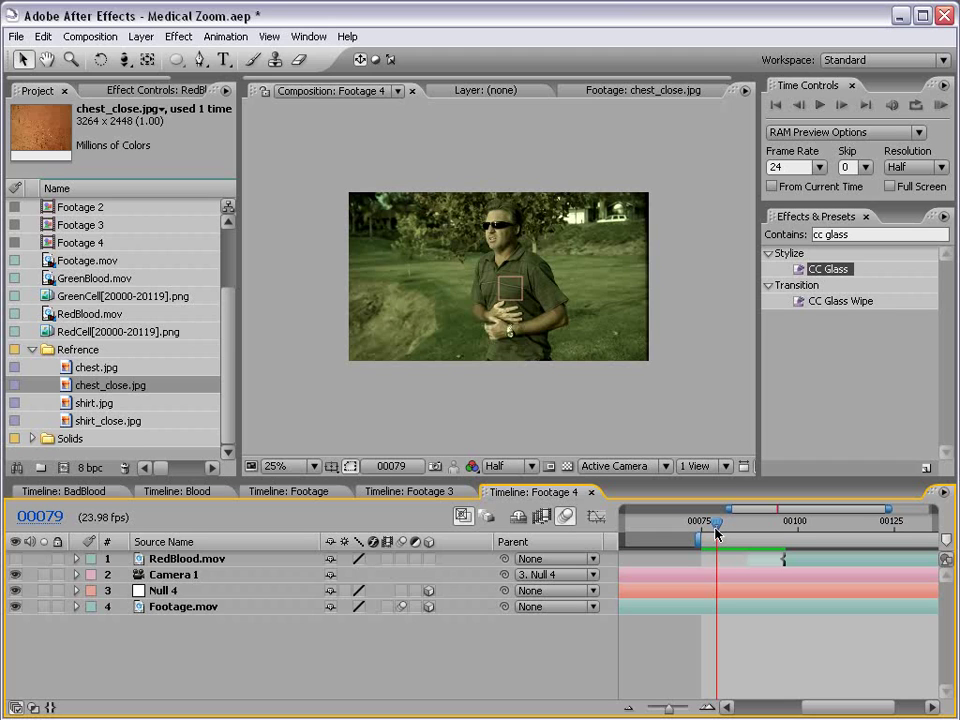
{"action": "left_click_drag", "start_coordinate": [716, 534], "coordinate": [727, 534]}
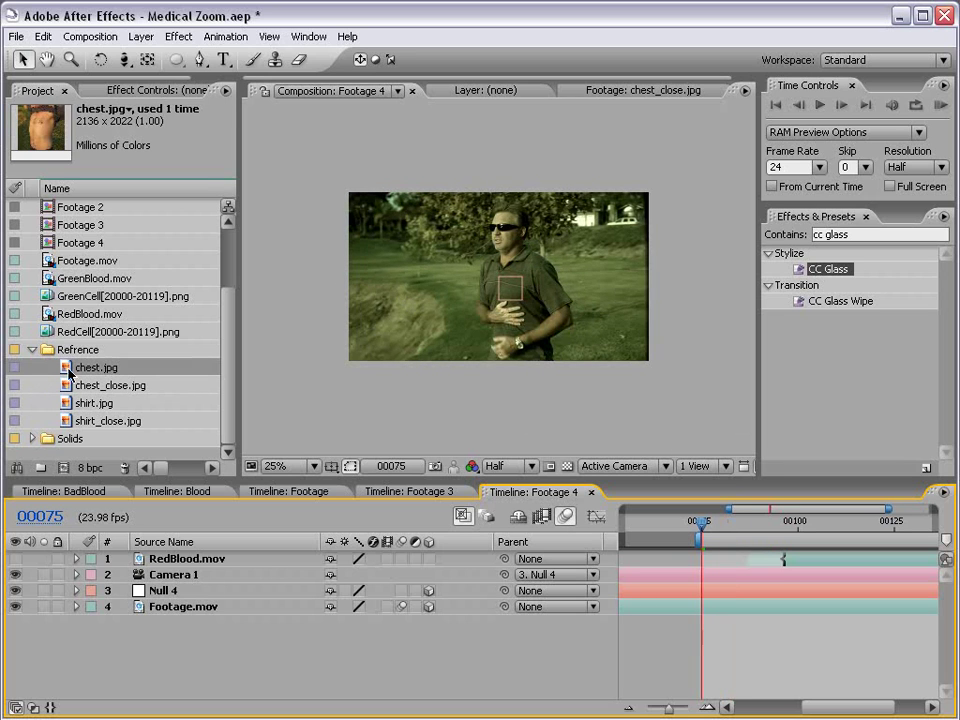
{"action": "left_click_drag", "start_coordinate": [70, 372], "coordinate": [508, 298]}
{"action": "key", "text": "comma"}
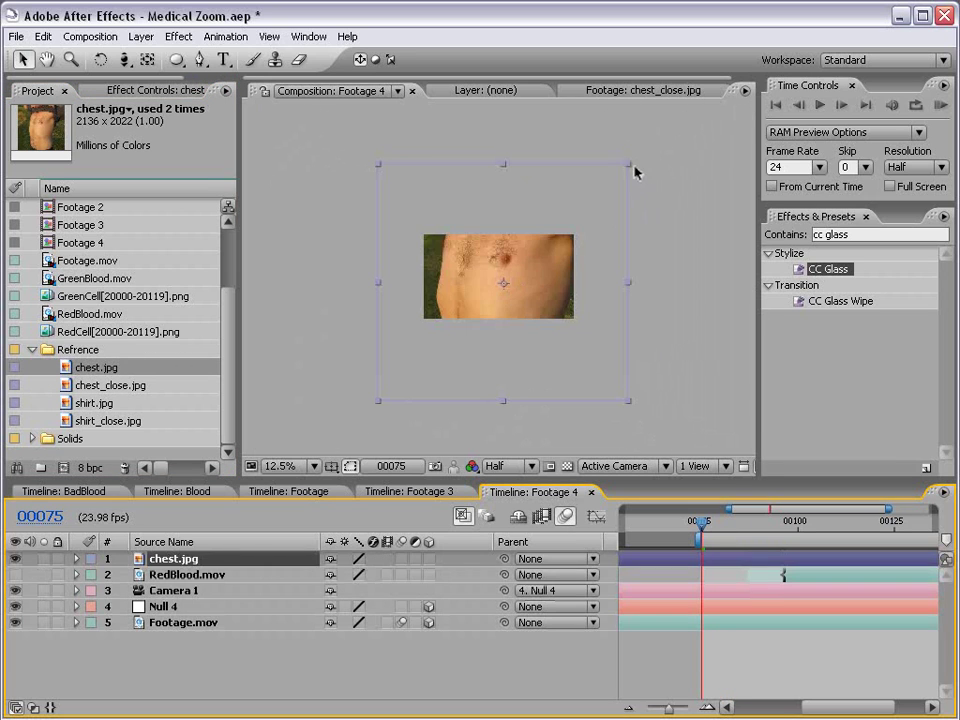
{"action": "left_click_drag", "start_coordinate": [626, 165], "coordinate": [541, 240]}
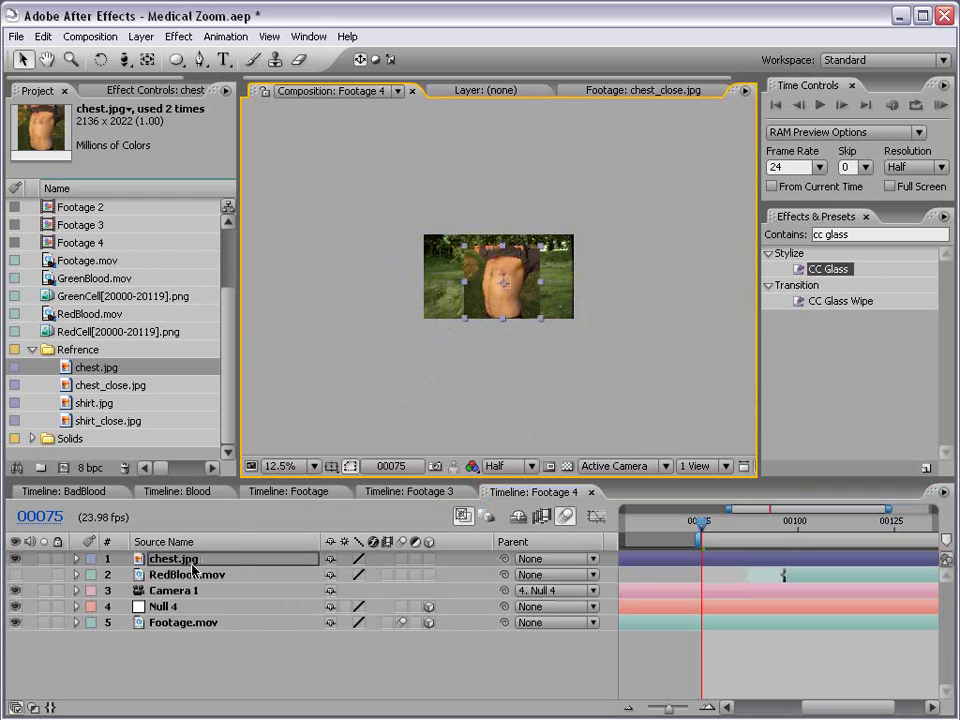
- Set the chest.jpg layer's opacity to 50%
{"action": "key", "text": "t"}
{"action": "left_click", "coordinate": [330, 575]}
{"action": "type", "text": "50"}
{"action": "key", "text": "Return"}
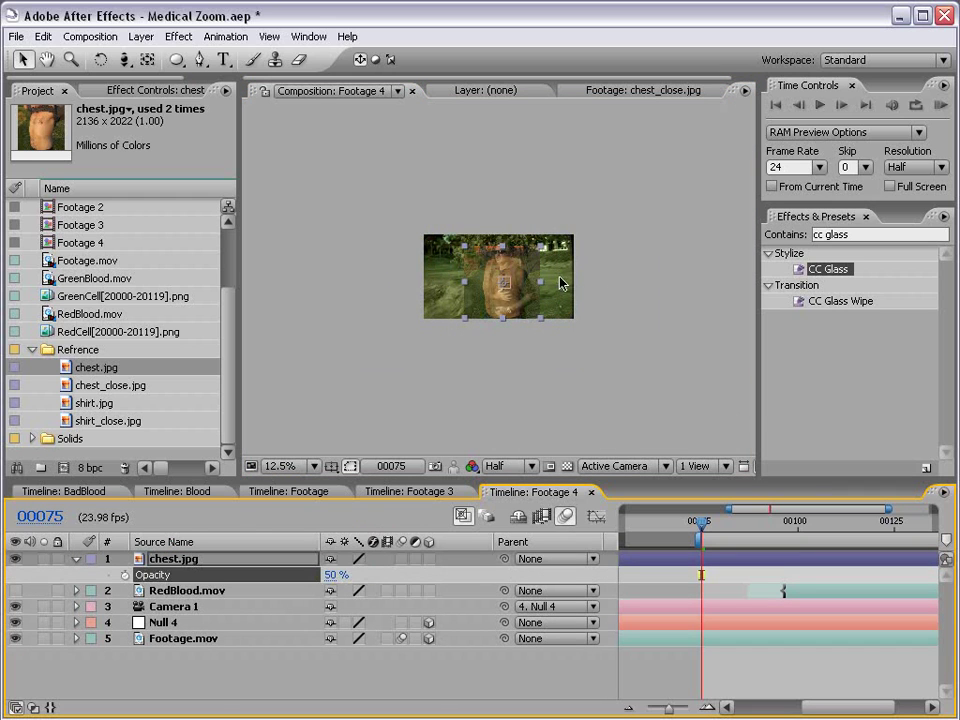
- Scale down, move and rotate chest.jpg slightly counter-clockwise so its torso lines up with the man's torso in the footage
{"action": "key", "text": "period"}
{"action": "key", "text": "period"}
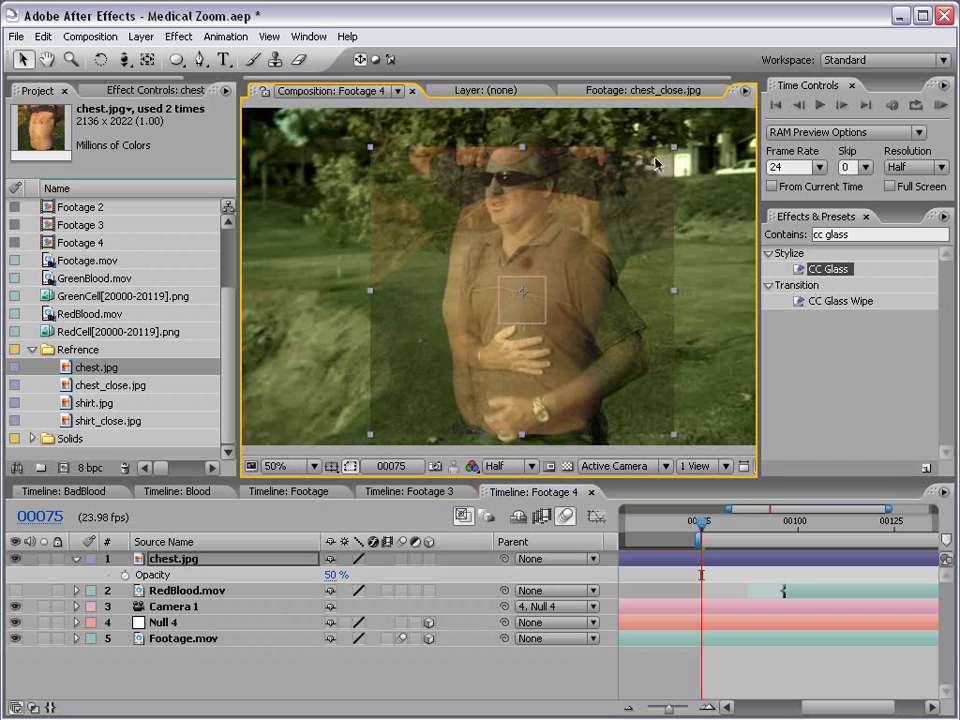
{"action": "left_click_drag", "start_coordinate": [672, 148], "coordinate": [621, 199]}
{"action": "left_click_drag", "start_coordinate": [593, 274], "coordinate": [584, 308]}
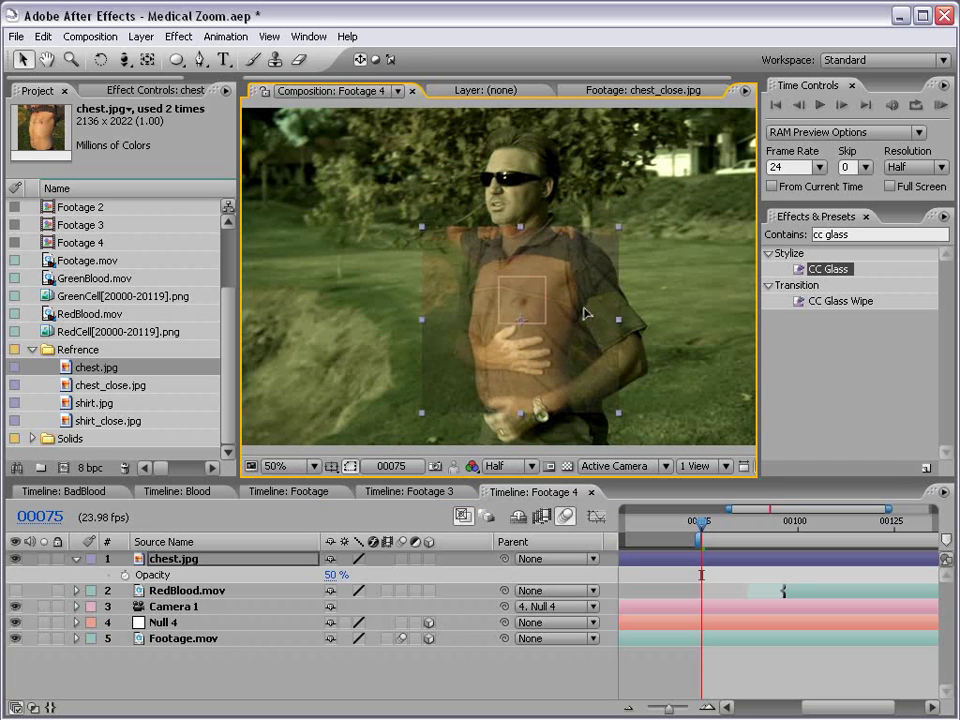
{"action": "key", "text": "w"}
{"action": "left_click_drag", "start_coordinate": [597, 397], "coordinate": [602, 388]}
{"action": "key", "text": "v"}
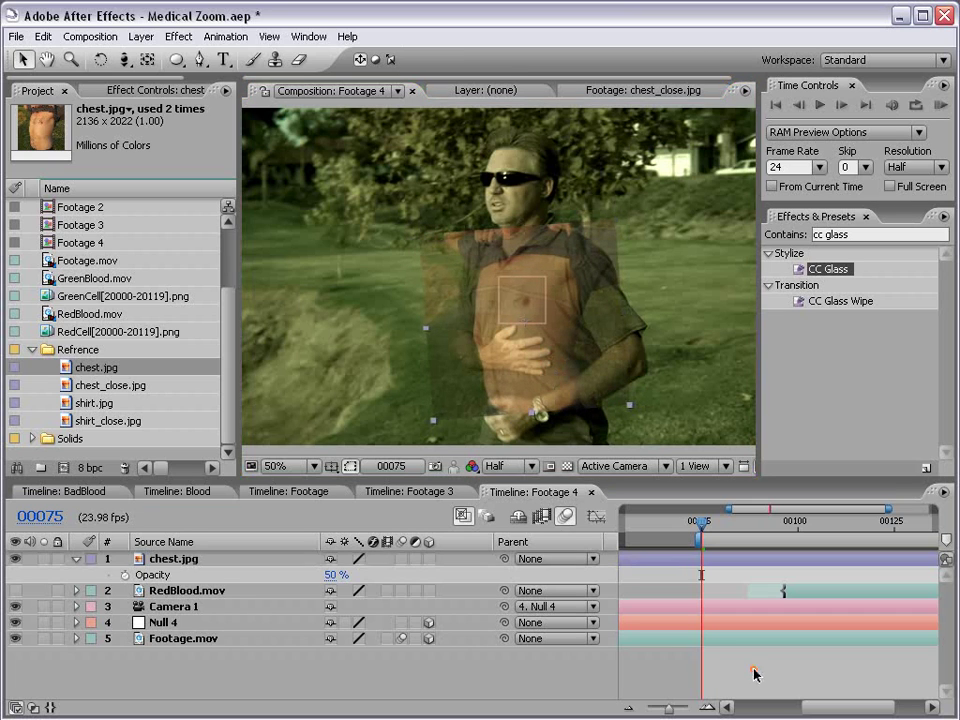
- Parent chest.jpg to Footage.mov and make it a 3D layer
{"action": "left_click", "coordinate": [170, 567]}
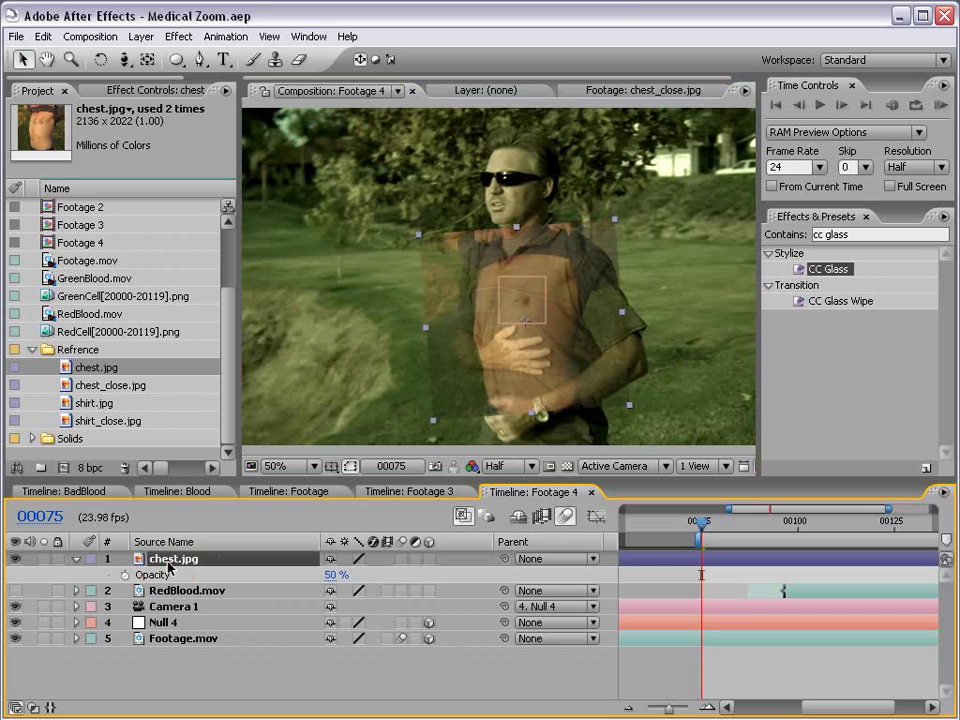
{"action": "left_click_drag", "start_coordinate": [504, 558], "coordinate": [189, 640]}
{"action": "left_click", "coordinate": [431, 559]}
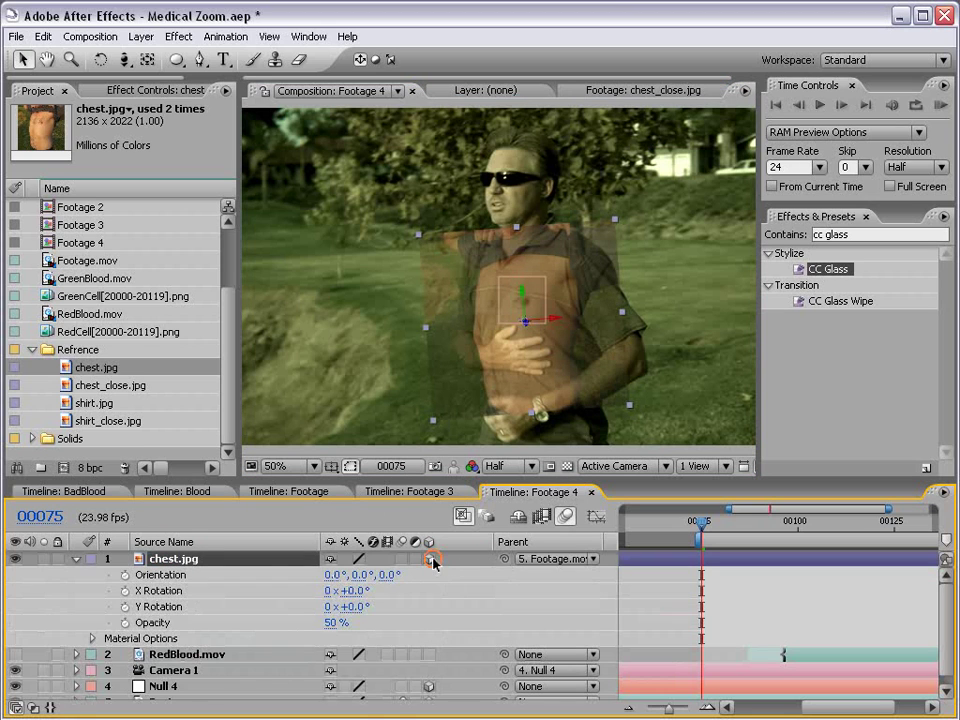
{"action": "left_click", "coordinate": [78, 559]}
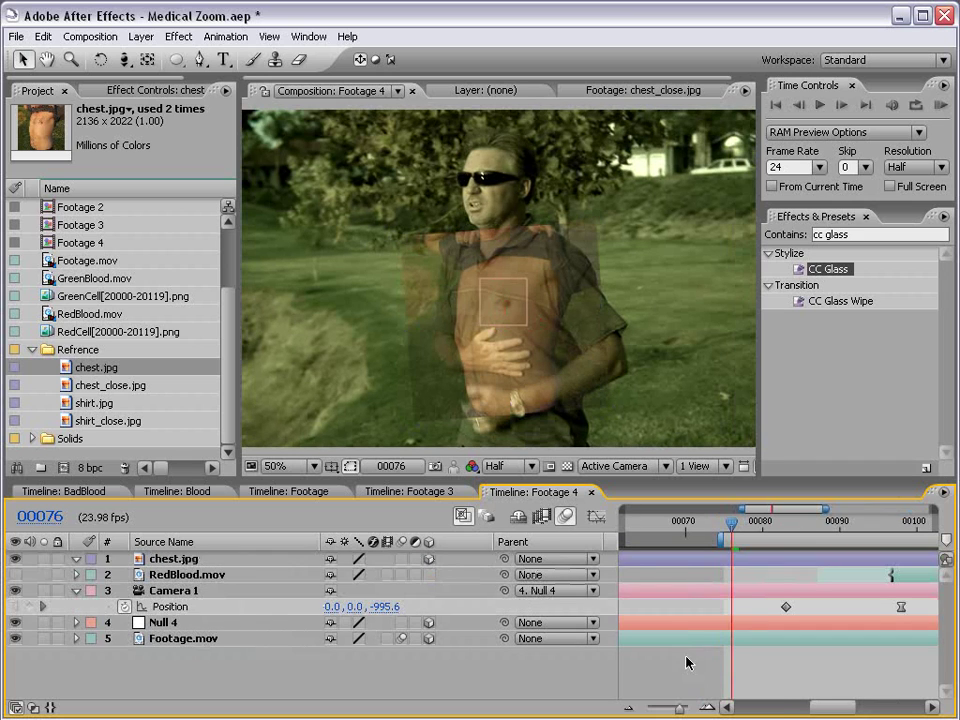
- Draw a closed, curved Pen mask on chest.jpg around the belly area behind the man's hand
{"action": "left_click", "coordinate": [408, 268]}
{"action": "left_click", "coordinate": [200, 60]}
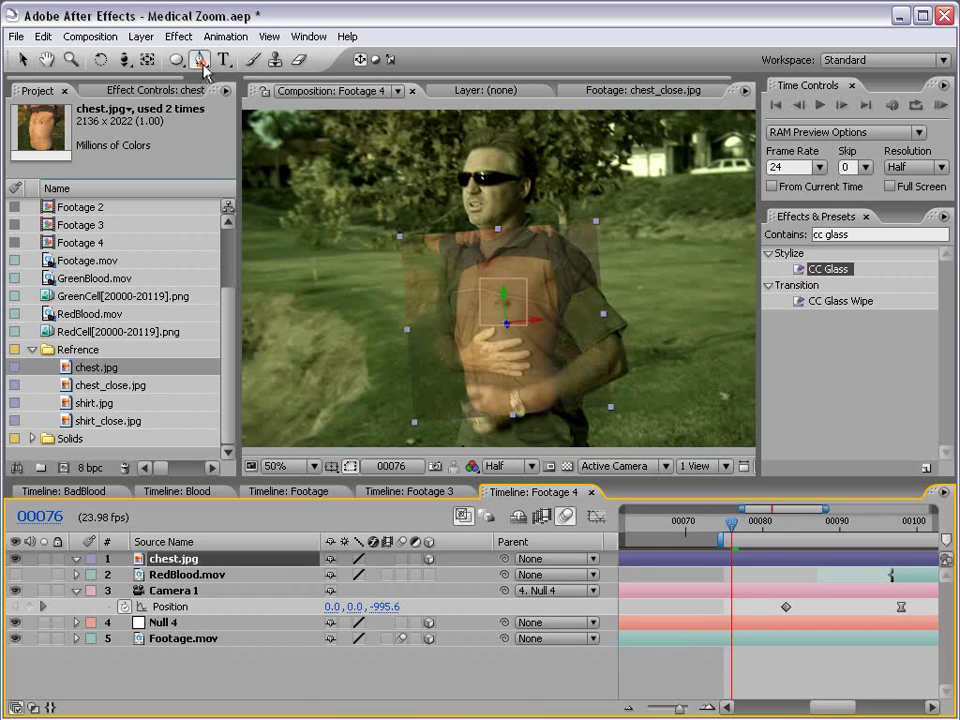
{"action": "key", "text": "grave"}
{"action": "scroll", "coordinate": [490, 348], "scroll_direction": "up", "scroll_amount": 1}
{"action": "key", "text": "space"}
{"action": "left_click_drag", "start_coordinate": [507, 441], "coordinate": [499, 326]}
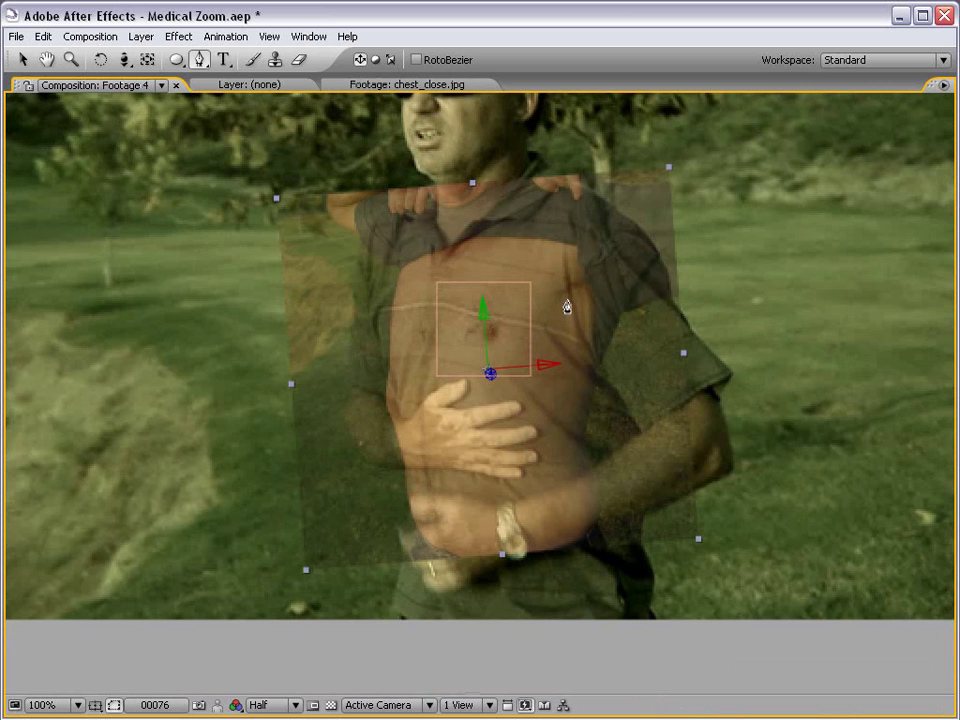
{"action": "left_click_drag", "start_coordinate": [567, 346], "coordinate": [588, 346]}
{"action": "left_click_drag", "start_coordinate": [402, 374], "coordinate": [401, 401]}
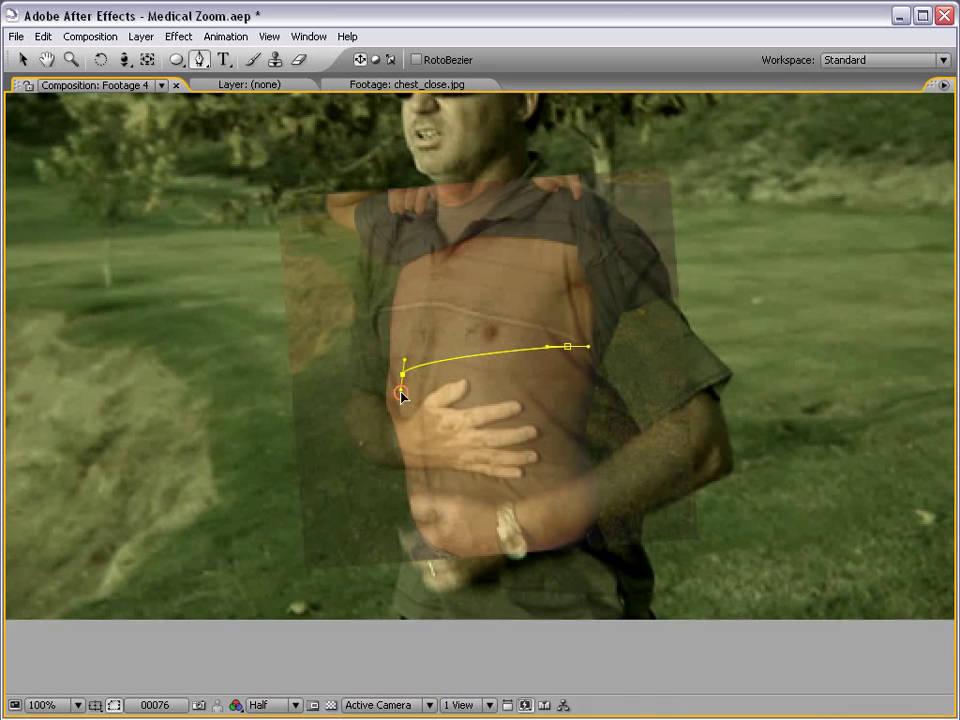
{"action": "left_click", "coordinate": [432, 496]}
{"action": "left_click_drag", "start_coordinate": [436, 500], "coordinate": [467, 508]}
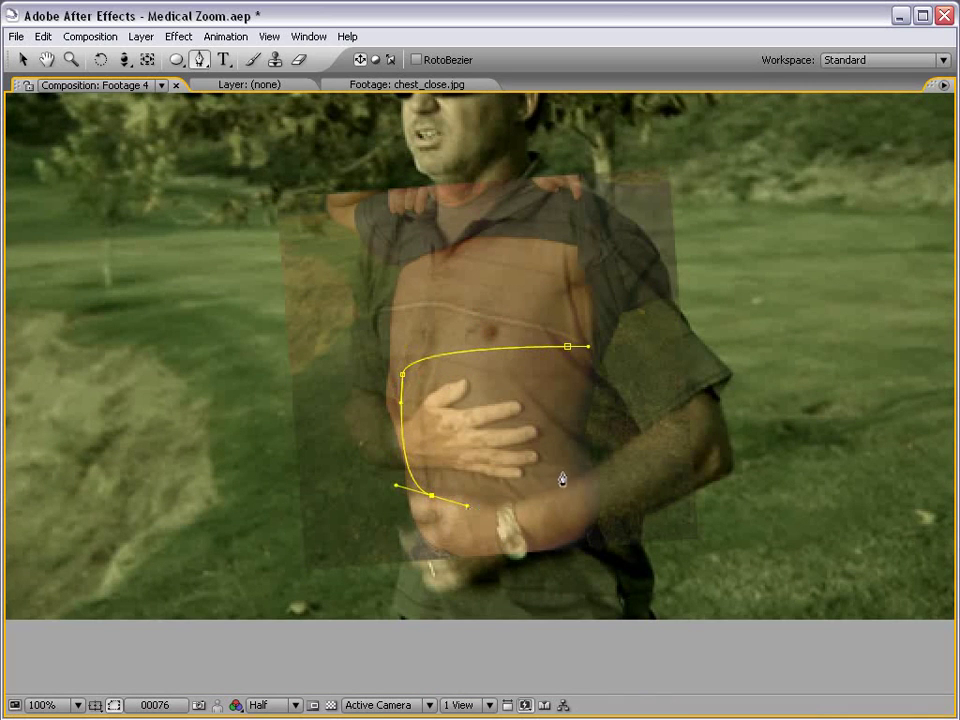
{"action": "left_click_drag", "start_coordinate": [561, 469], "coordinate": [572, 436]}
{"action": "left_click", "coordinate": [568, 349]}
{"action": "key", "text": "v"}
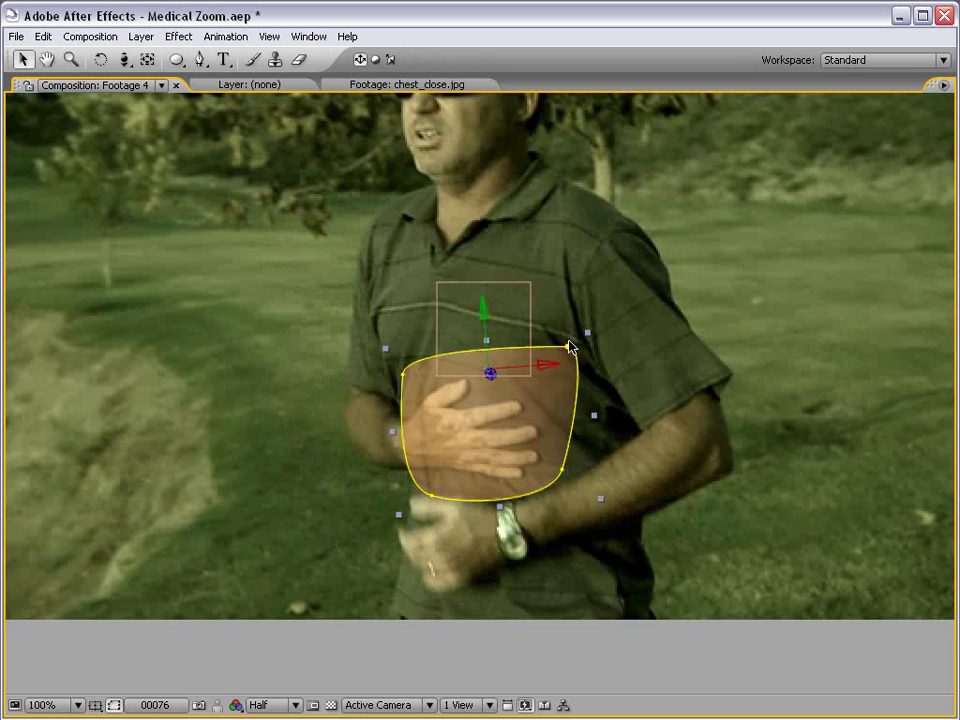
- Raise the two upper corner points of the chest.jpg mask slightly
{"action": "left_click_drag", "start_coordinate": [568, 347], "coordinate": [566, 341]}
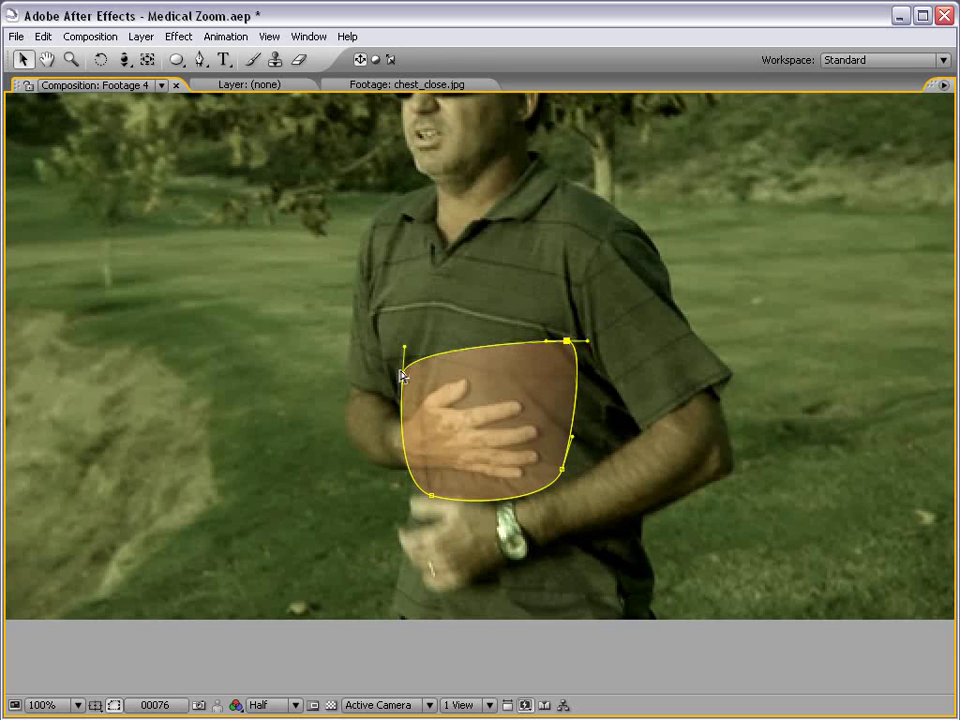
{"action": "left_click_drag", "start_coordinate": [402, 373], "coordinate": [401, 359]}
{"action": "key", "text": "grave"}
{"action": "key", "text": "comma"}
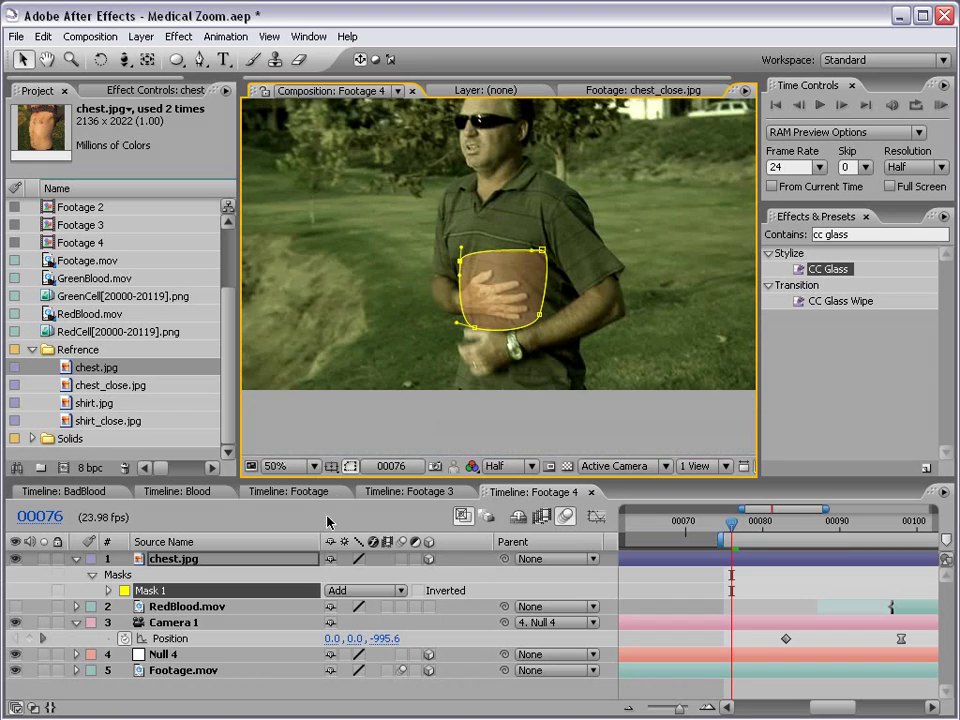
- Set the chest.jpg mask feather to 237 pixels and lower the mask's upper-right point slightly
{"action": "key", "text": "f"}
{"action": "left_click_drag", "start_coordinate": [370, 592], "coordinate": [658, 579]}
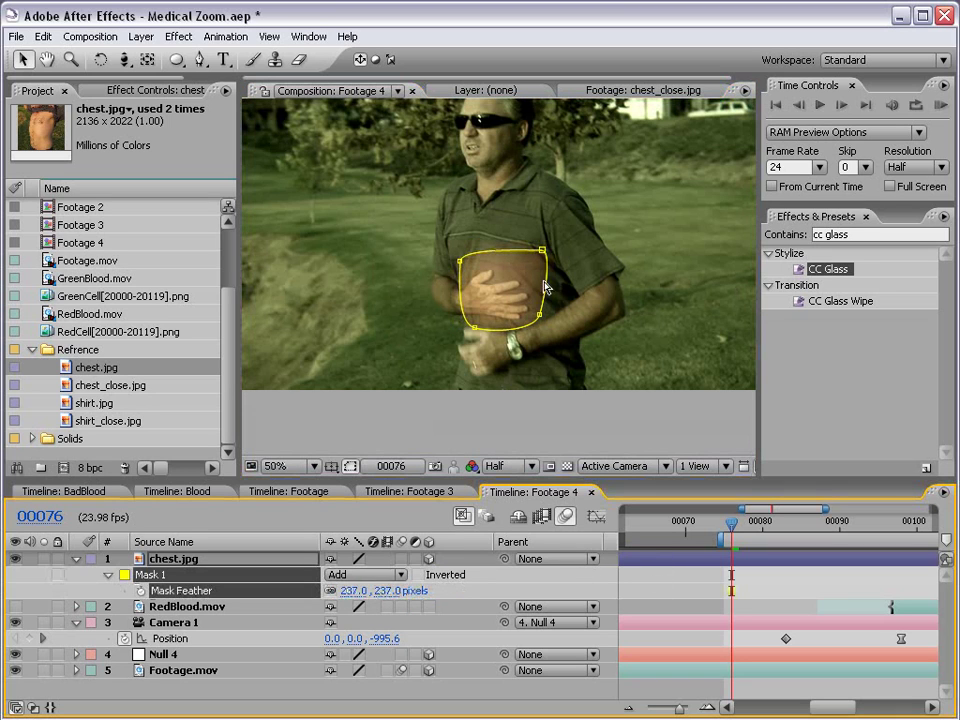
{"action": "left_click_drag", "start_coordinate": [541, 250], "coordinate": [540, 267]}
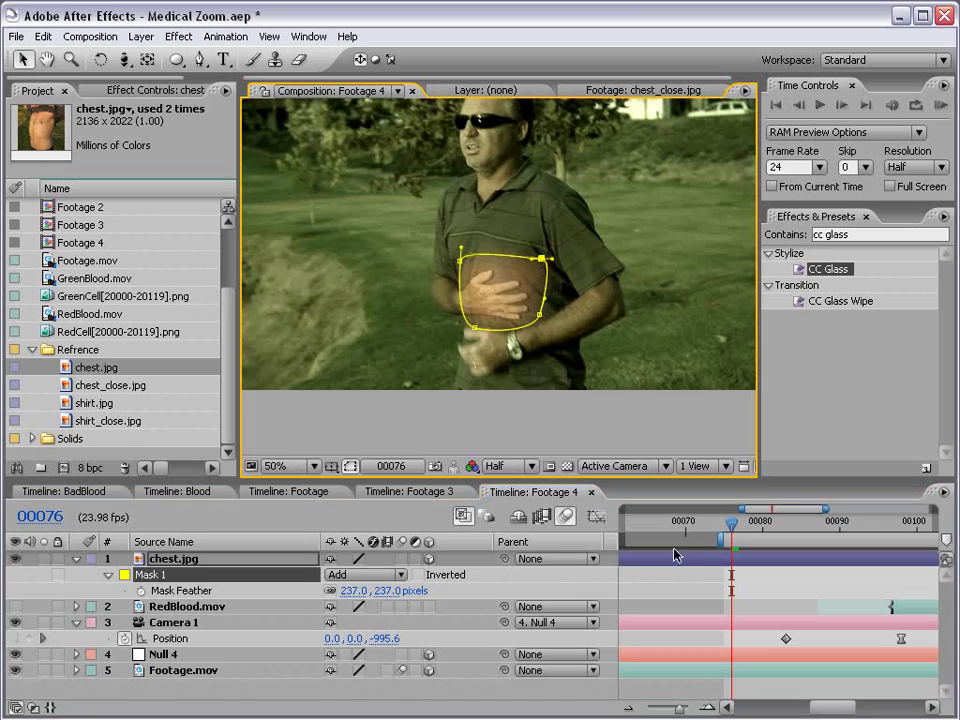
{"action": "left_click", "coordinate": [689, 573]}
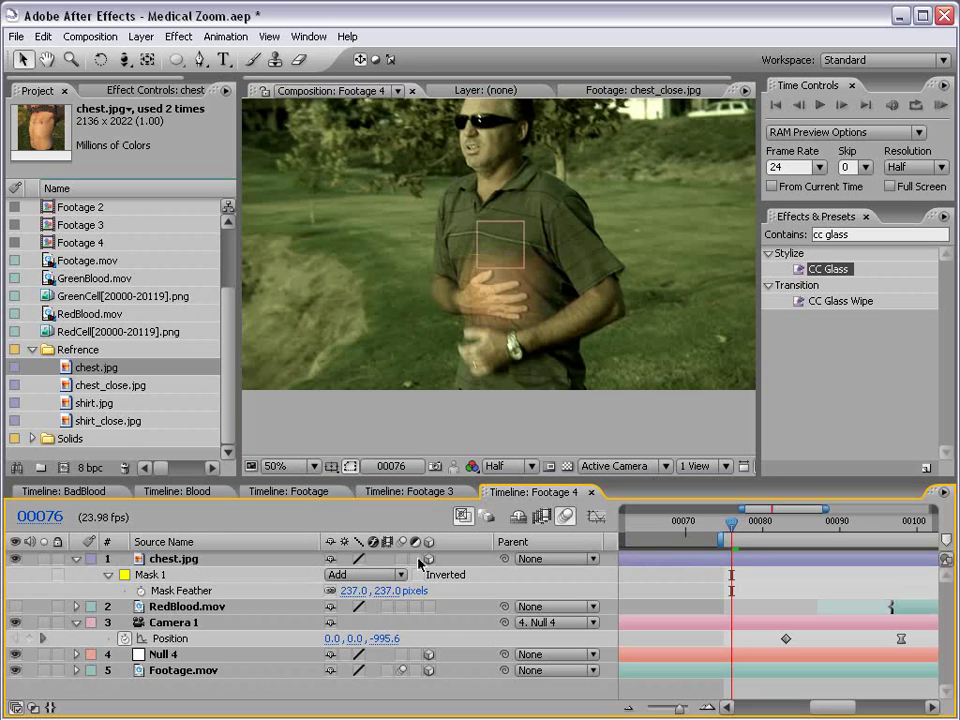
- Collapse the chest.jpg and Camera 1 properties and enable motion blur for the chest.jpg layer
{"action": "left_click", "coordinate": [76, 558]}
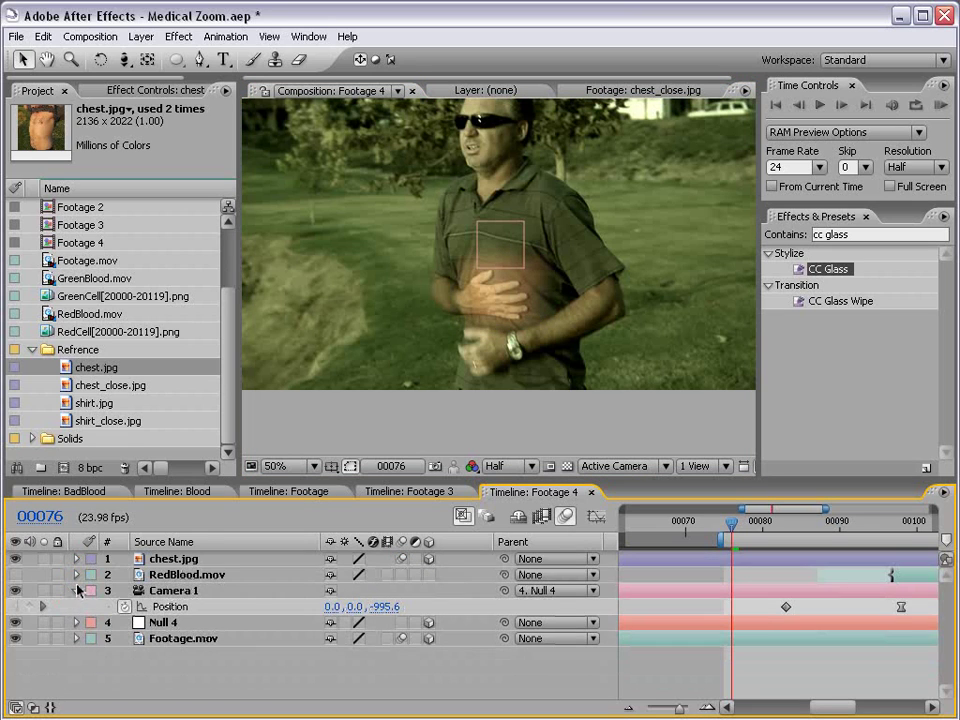
{"action": "left_click", "coordinate": [77, 591]}
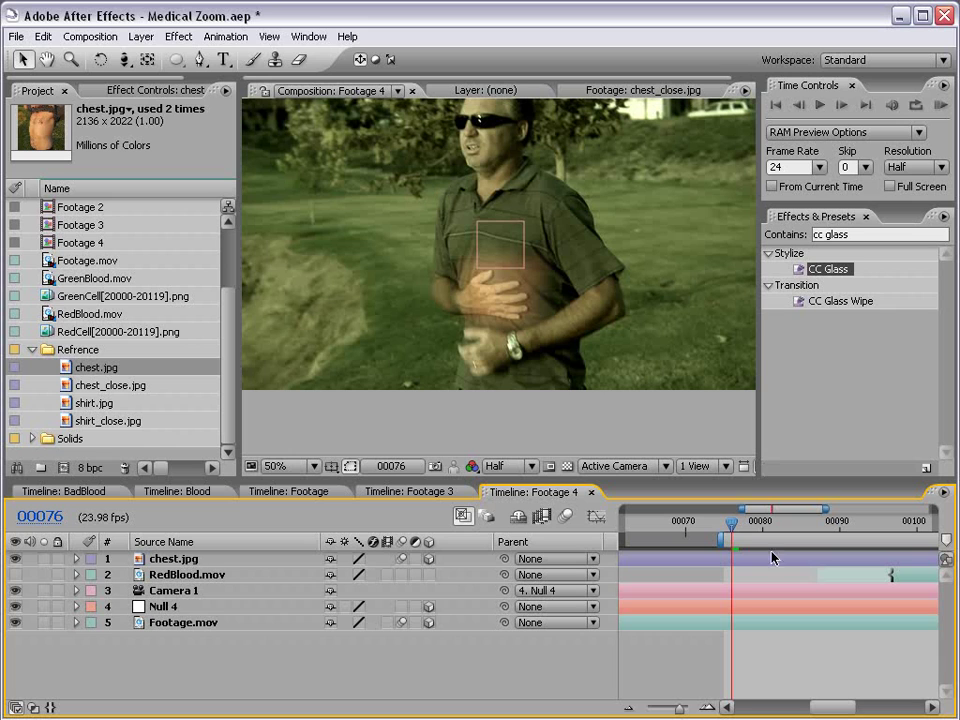
- Scrub the zoom to frame 91 and reveal the Opacity property of the chest.jpg layer
{"action": "left_click_drag", "start_coordinate": [739, 524], "coordinate": [851, 527]}
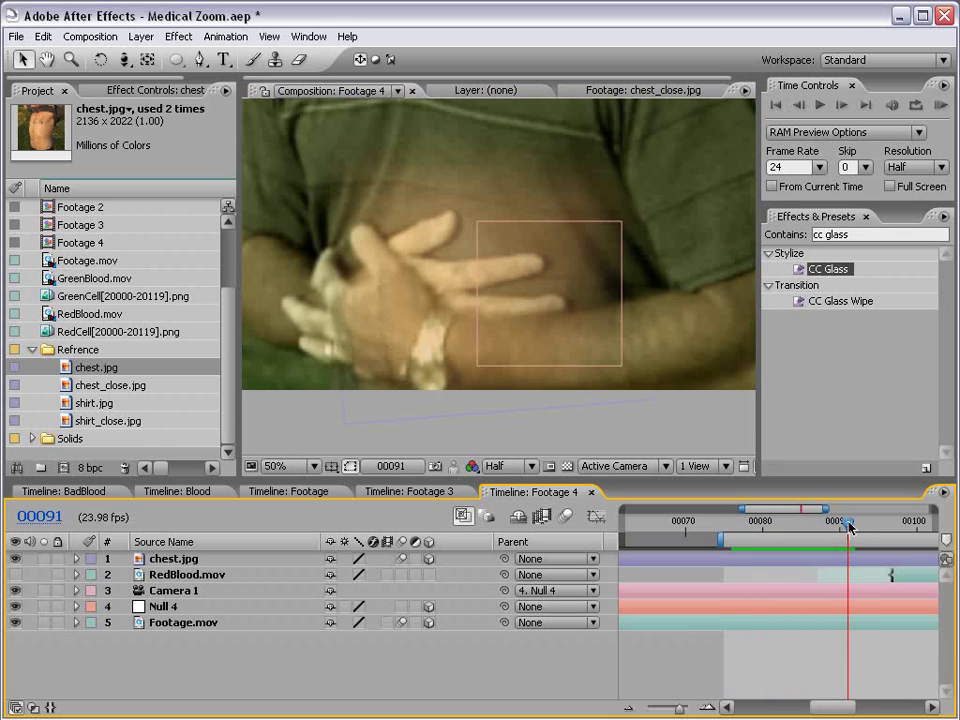
{"action": "left_click", "coordinate": [185, 559]}
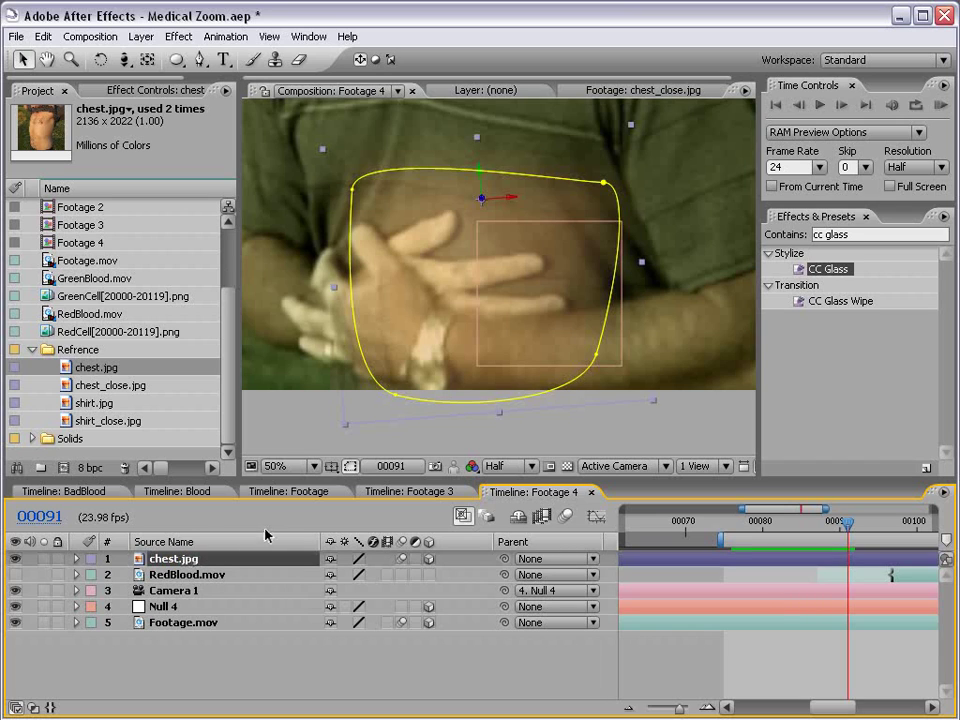
{"action": "key", "text": "t"}
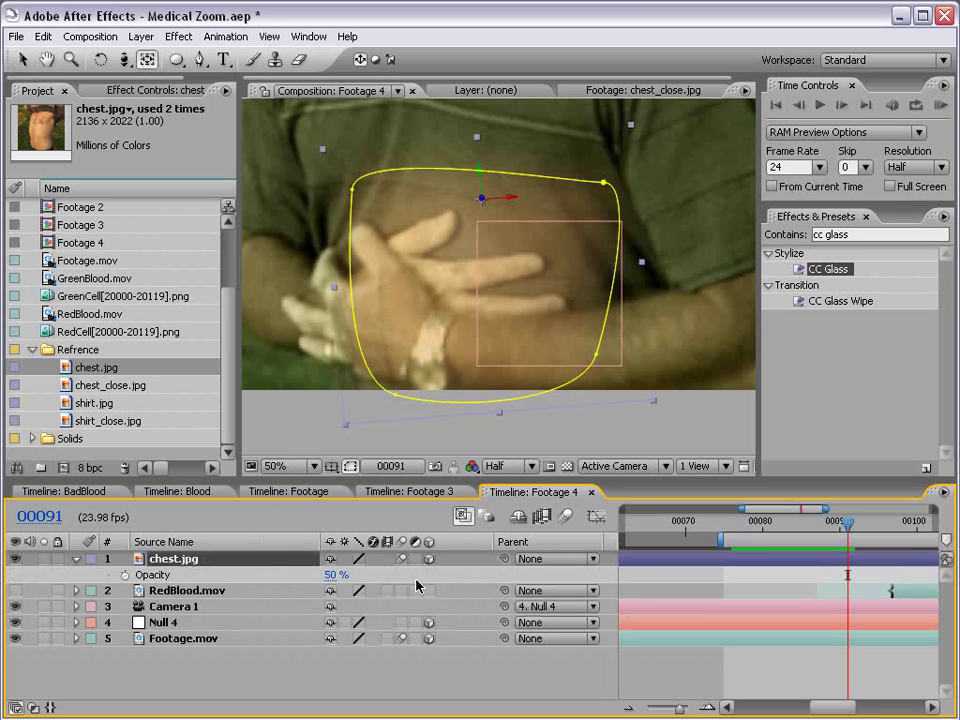
- Reveal the Position keyframes of Camera 1 and Null 4
{"action": "key", "text": "minus"}
{"action": "key", "text": "minus"}
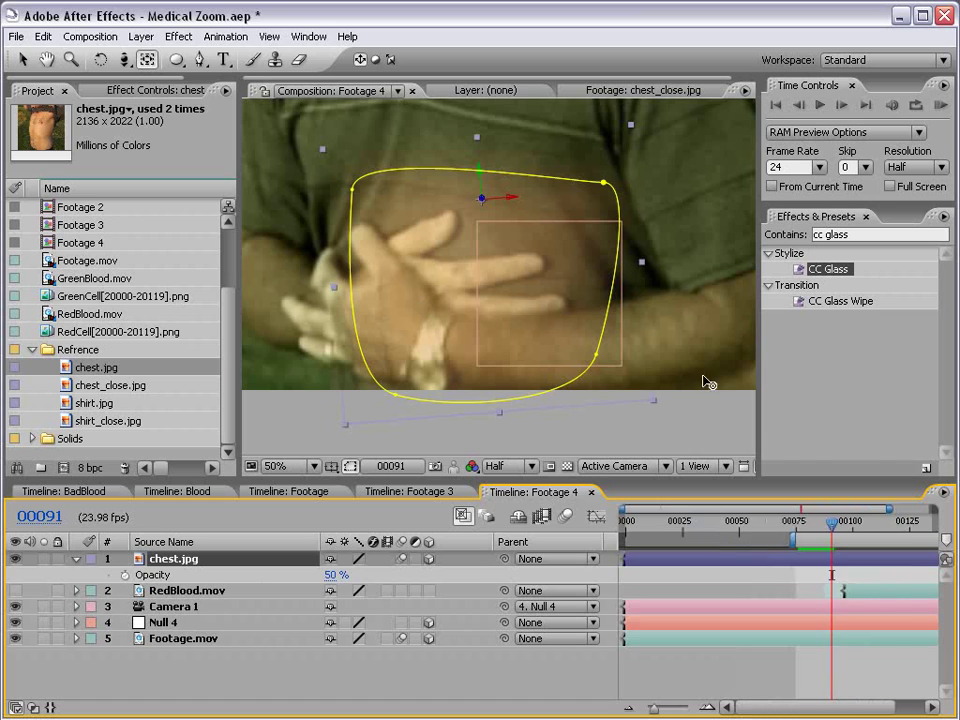
{"action": "left_click_drag", "start_coordinate": [793, 596], "coordinate": [163, 578]}
{"action": "left_click", "coordinate": [170, 608]}
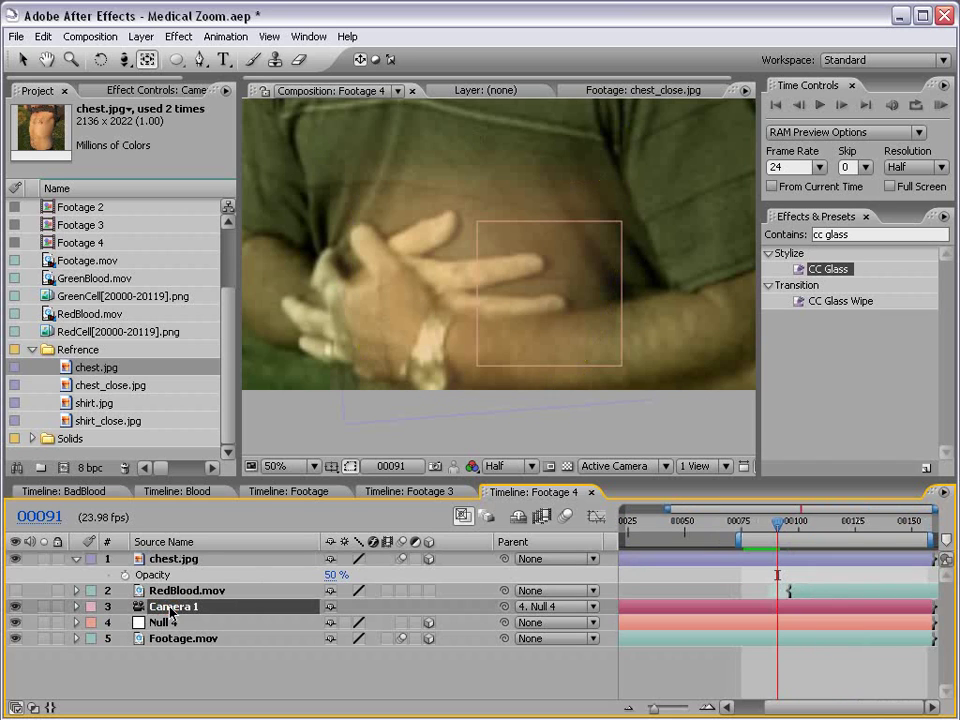
{"action": "key", "text": "p"}
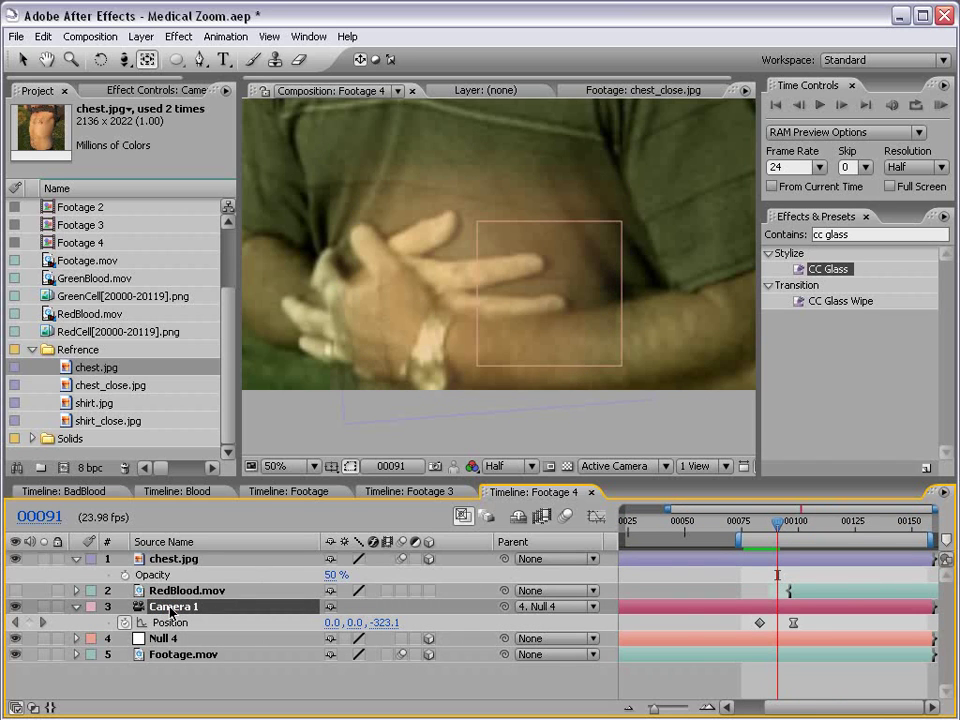
{"action": "key", "text": "equal"}
{"action": "key", "text": "equal"}
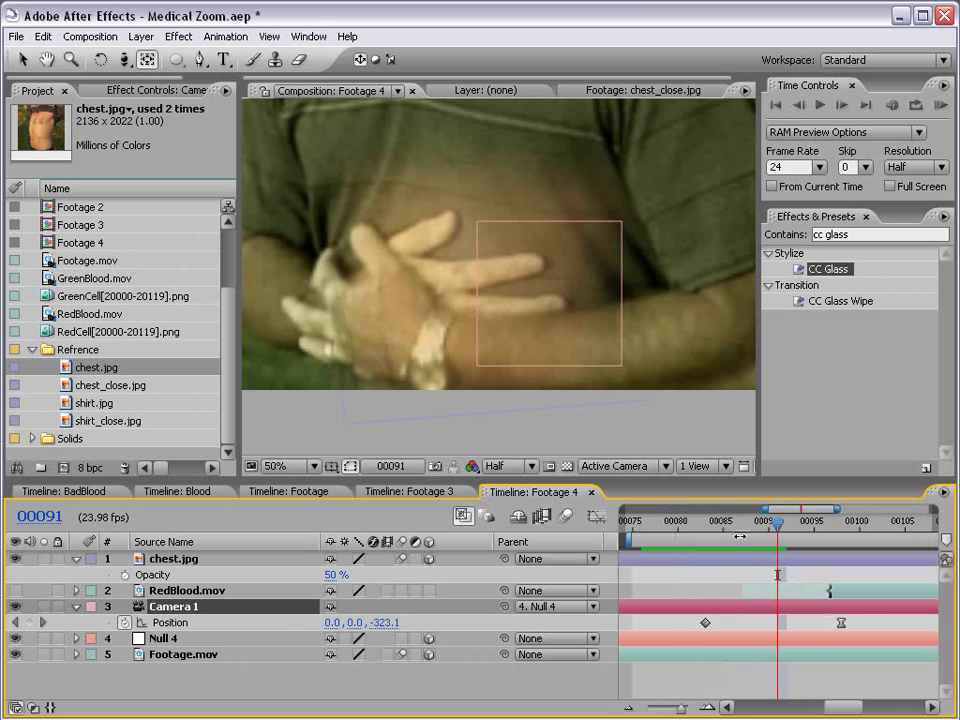
{"action": "left_click", "coordinate": [180, 638]}
{"action": "key", "text": "p"}
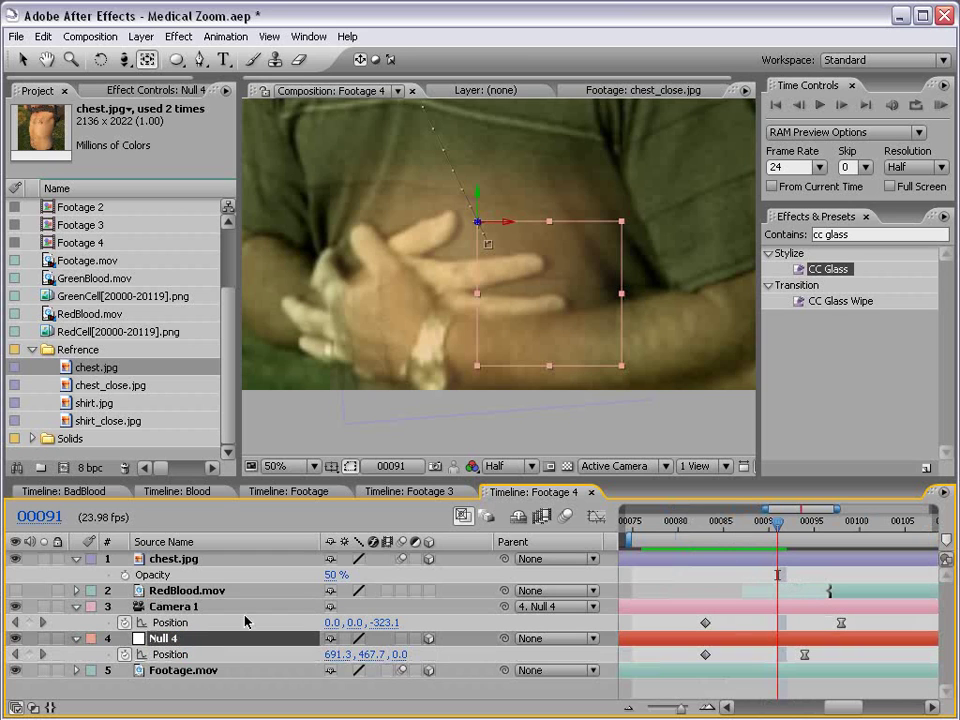
- Set the chest.jpg opacity to 0% at frame 88 and start keyframing it there
{"action": "left_click_drag", "start_coordinate": [778, 521], "coordinate": [753, 527]}
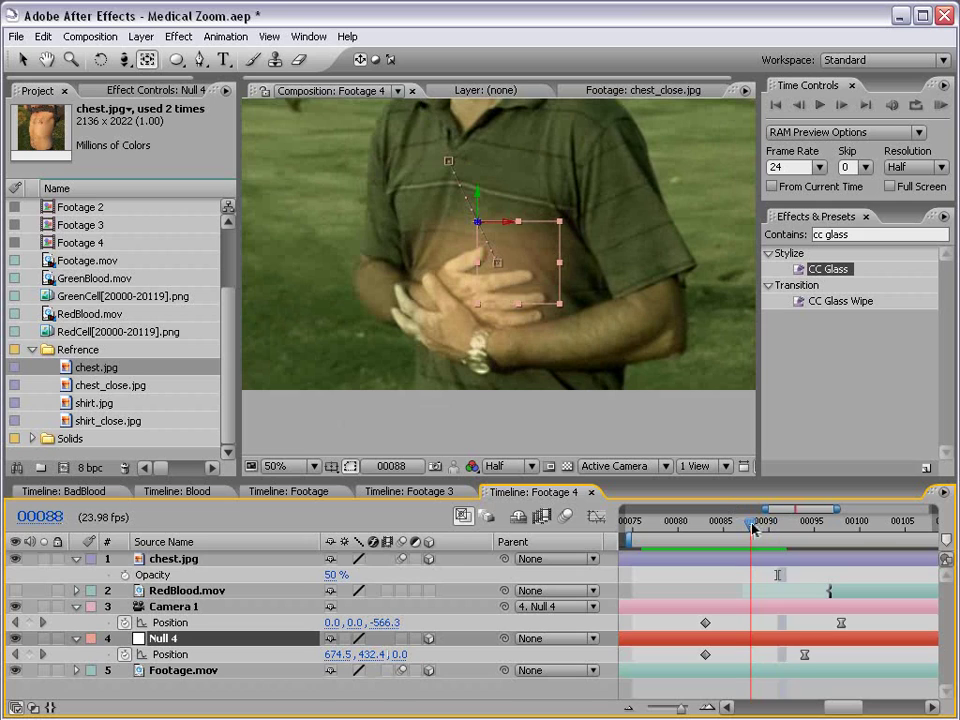
{"action": "left_click", "coordinate": [168, 558]}
{"action": "left_click", "coordinate": [336, 575]}
{"action": "type", "text": "0"}
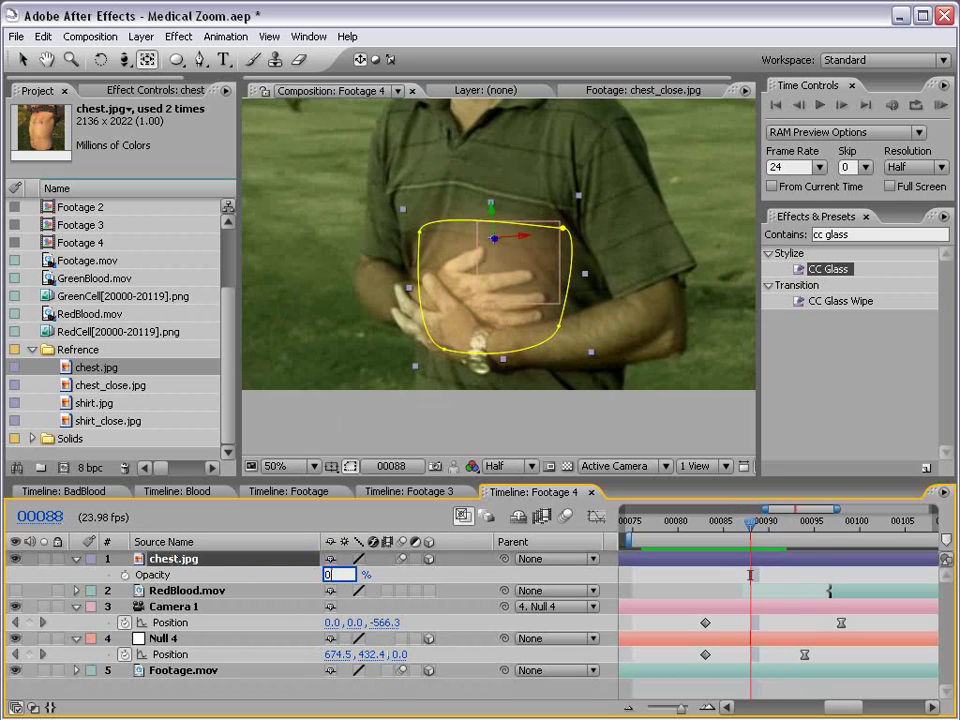
{"action": "key", "text": "Return"}
{"action": "left_click", "coordinate": [124, 575]}
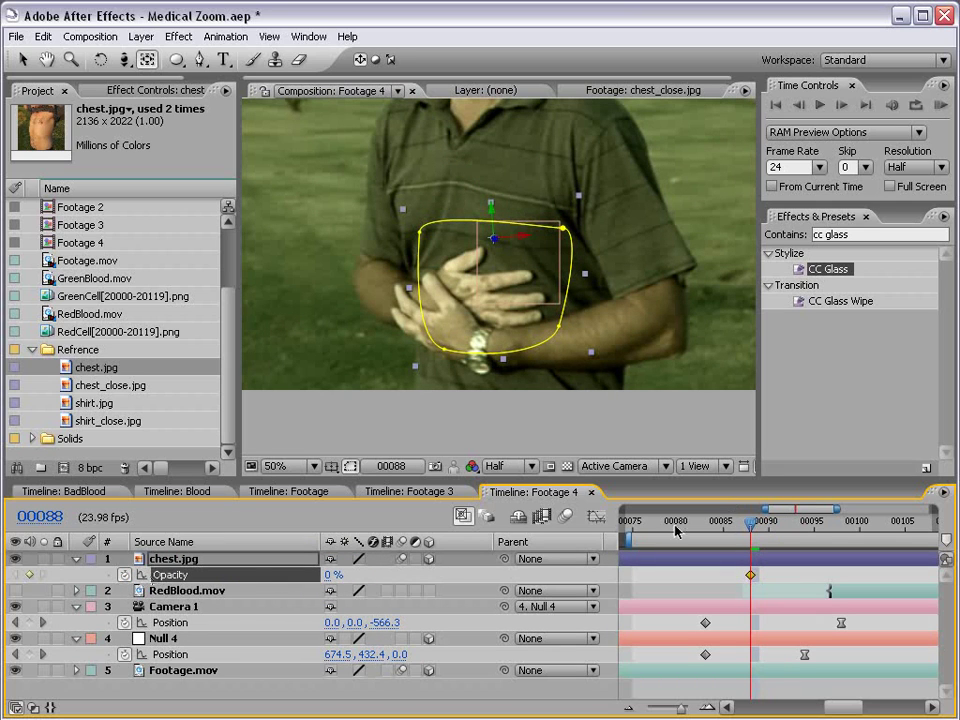
- Keyframe the chest.jpg opacity to 100% at frame 93 and scrub through the fade
{"action": "left_click_drag", "start_coordinate": [752, 528], "coordinate": [796, 525]}
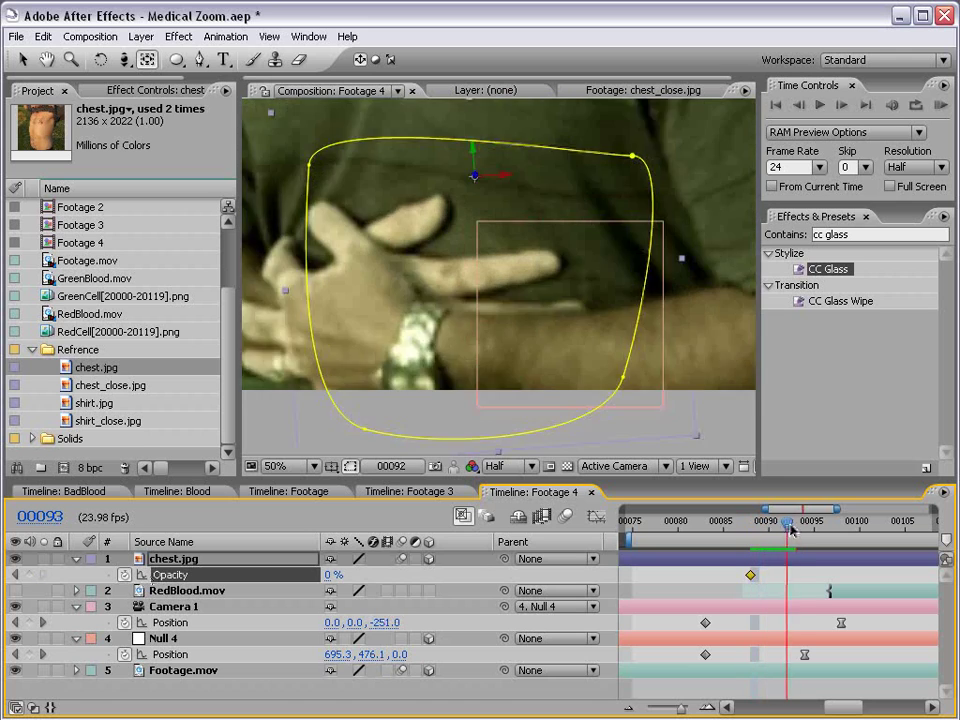
{"action": "left_click_drag", "start_coordinate": [330, 575], "coordinate": [453, 569]}
{"action": "scroll", "coordinate": [598, 274], "scroll_direction": "down", "scroll_amount": 1}
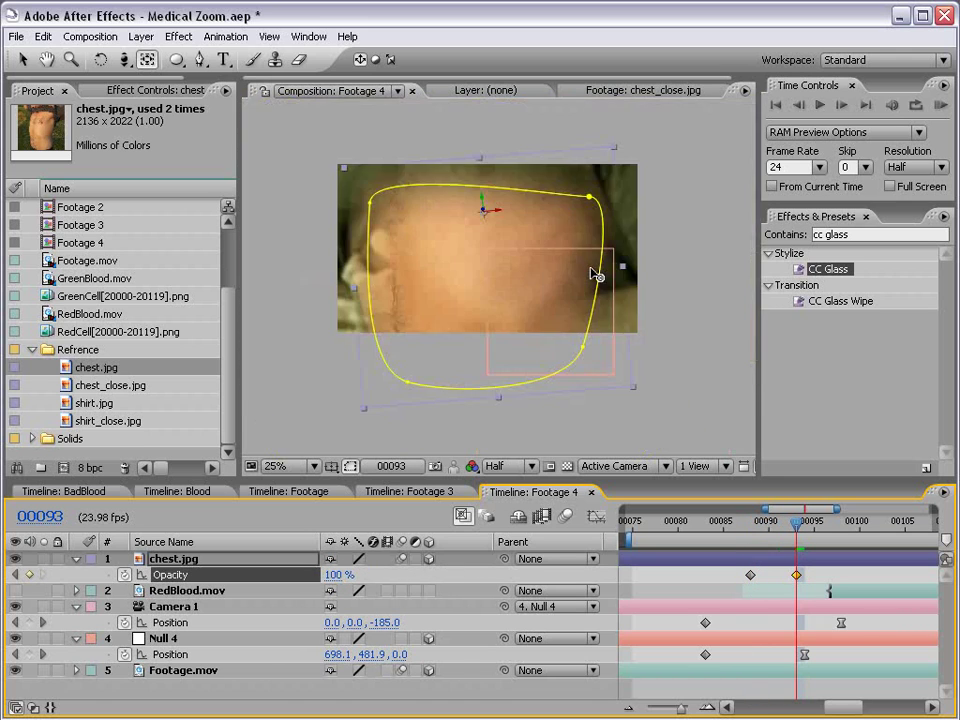
{"action": "key", "text": "v"}
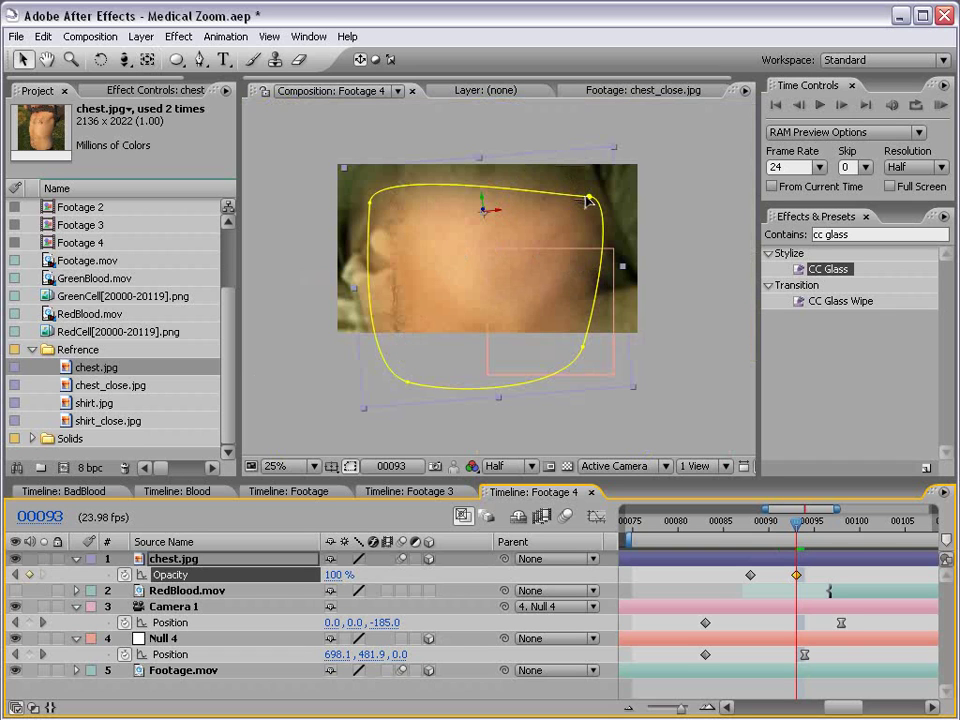
{"action": "mouse_move", "coordinate": [797, 521]}
{"action": "left_mouse_down"}
{"action": "mouse_move", "coordinate": [765, 521]}
{"action": "mouse_move", "coordinate": [803, 535]}
{"action": "mouse_move", "coordinate": [782, 535]}
{"action": "left_mouse_up"}
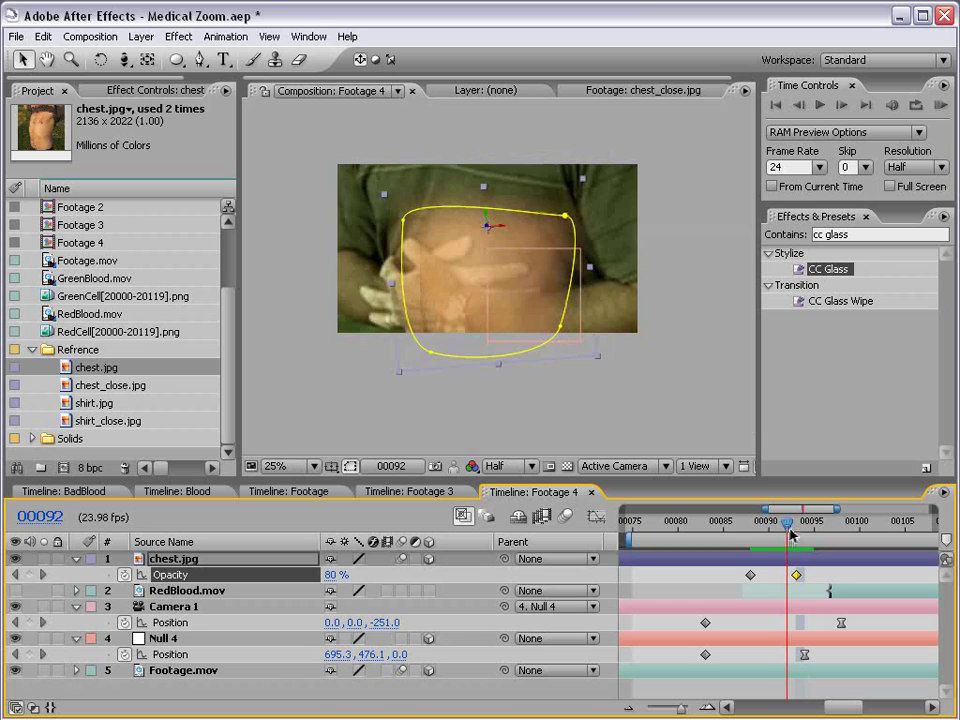
- Shift the two chest.jpg opacity keyframes to frames 90 and 97
{"action": "left_click_drag", "start_coordinate": [790, 535], "coordinate": [823, 535]}
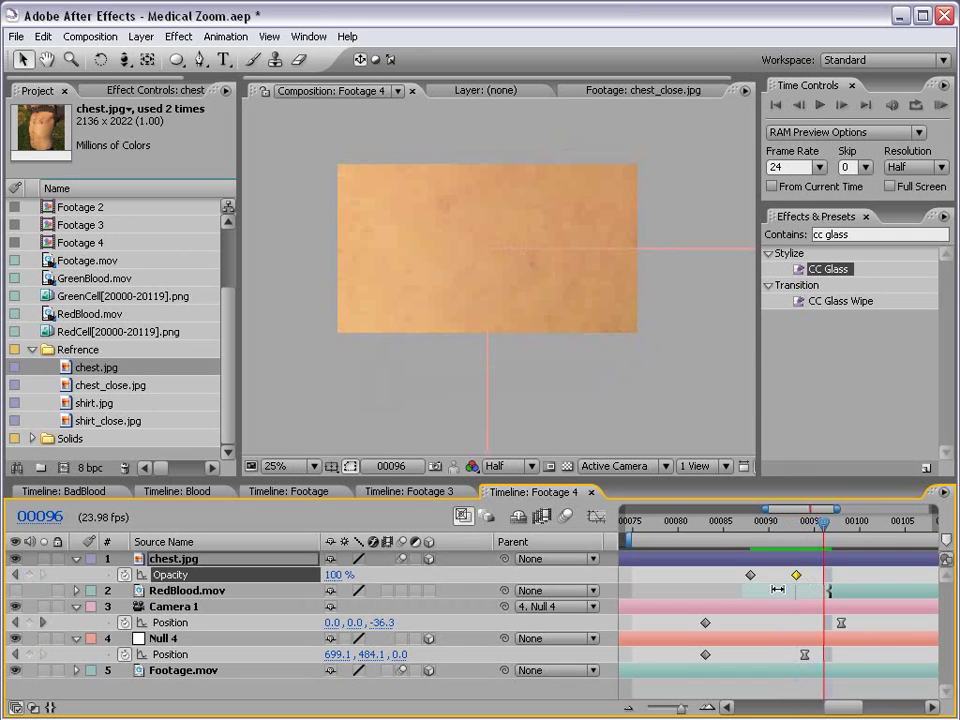
{"action": "left_click_drag", "start_coordinate": [796, 576], "coordinate": [814, 576]}
{"action": "left_click", "coordinate": [823, 582]}
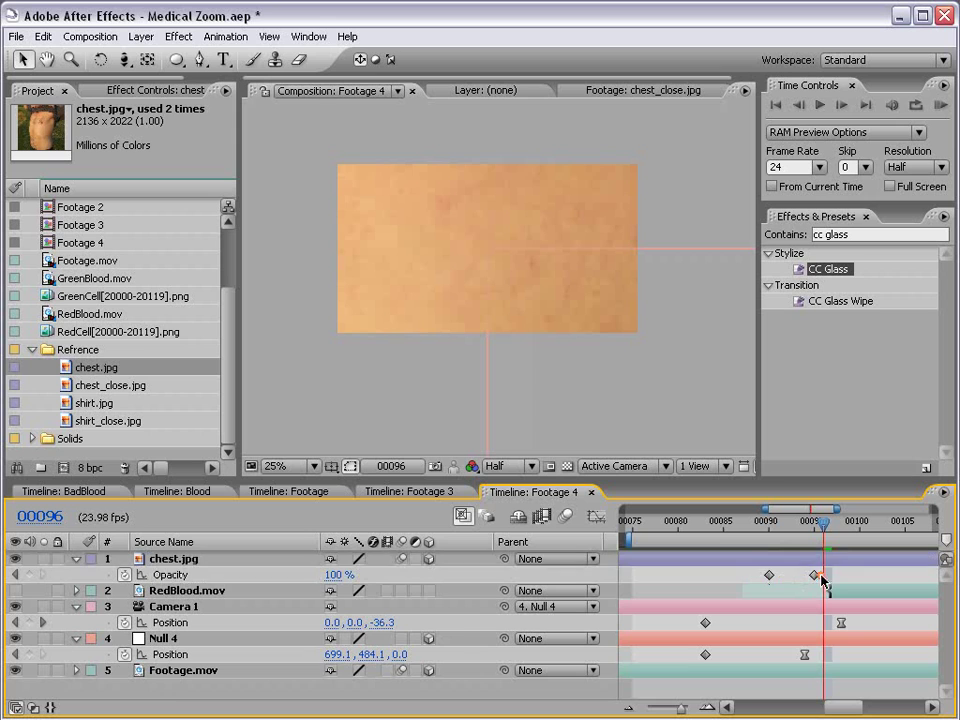
{"action": "left_click_drag", "start_coordinate": [814, 576], "coordinate": [831, 577]}
{"action": "left_click_drag", "start_coordinate": [771, 535], "coordinate": [823, 537]}
- Move Camera 1's last Position keyframe to frame 102
{"action": "left_click", "coordinate": [660, 352]}
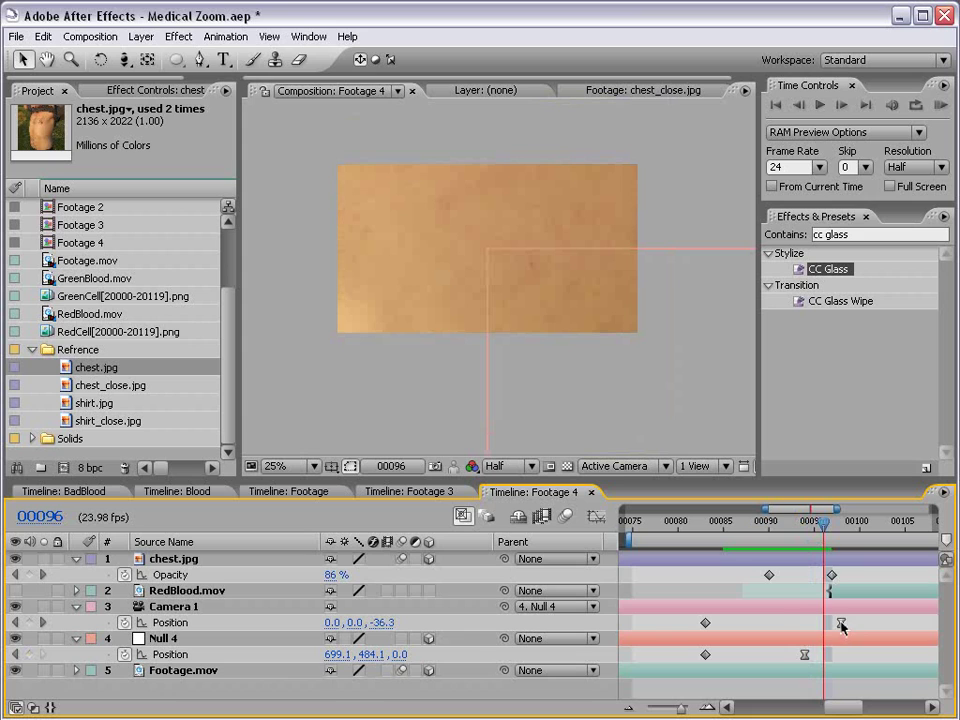
{"action": "left_click_drag", "start_coordinate": [838, 637], "coordinate": [815, 624]}
{"action": "mouse_move", "coordinate": [763, 534]}
{"action": "left_mouse_down"}
{"action": "mouse_move", "coordinate": [727, 530]}
{"action": "mouse_move", "coordinate": [799, 527]}
{"action": "mouse_move", "coordinate": [771, 526]}
{"action": "left_mouse_up"}
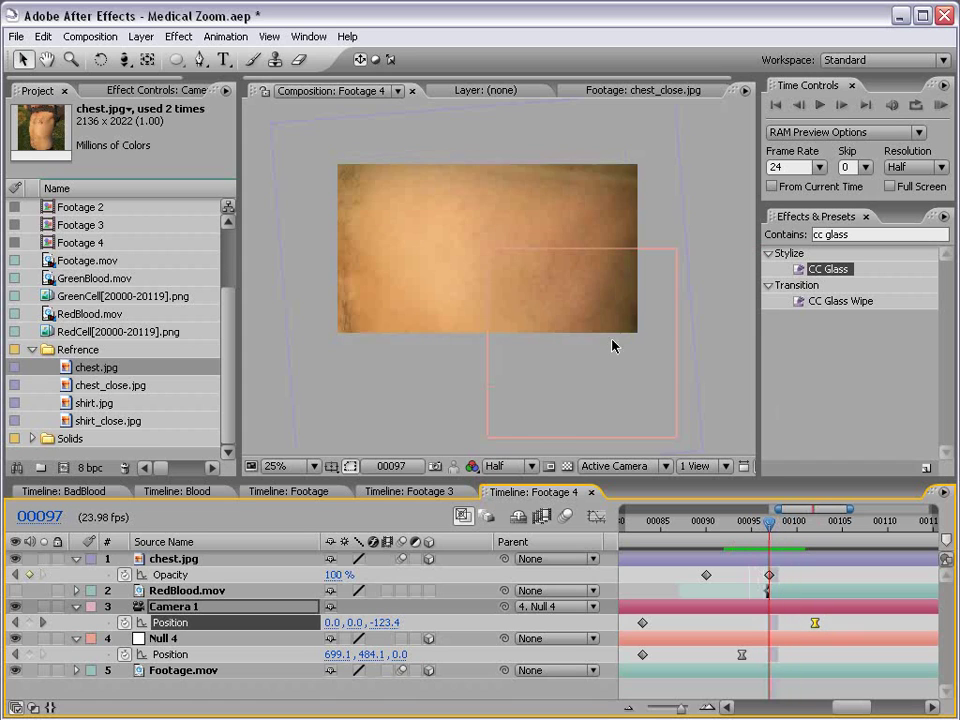
- Reshape the chest.jpg mask by moving its upper-left point inward, raising both lower points toward the hand and rounding the upper-right corner
{"action": "left_click", "coordinate": [410, 279]}
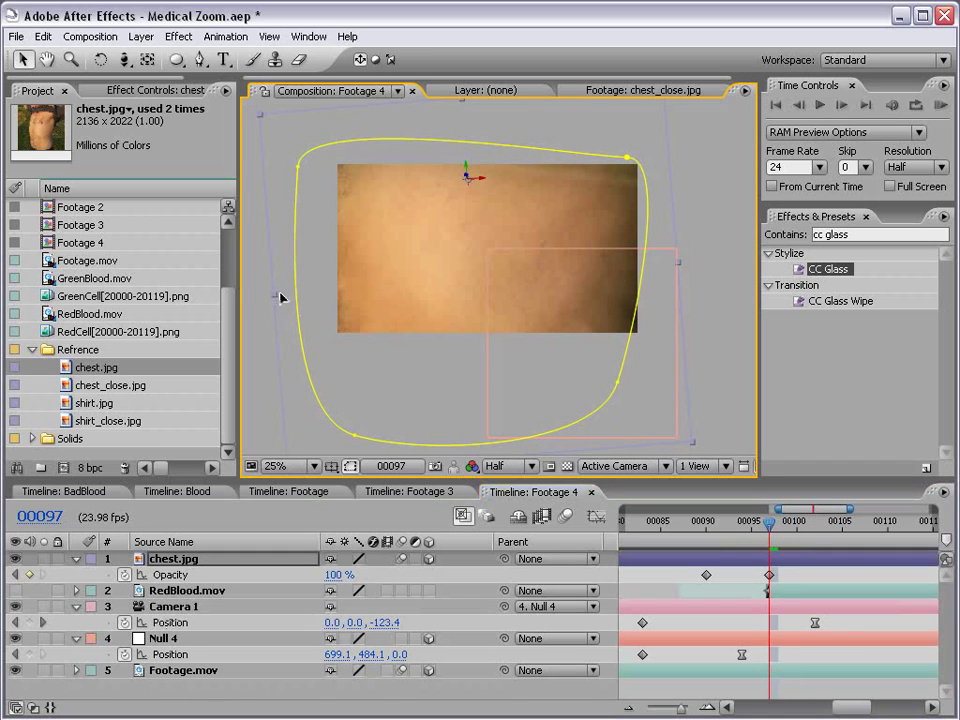
{"action": "left_click_drag", "start_coordinate": [300, 172], "coordinate": [341, 144]}
{"action": "key", "text": "Page_Up"}
{"action": "key", "text": "Page_Up"}
{"action": "key", "text": "Page_Up"}
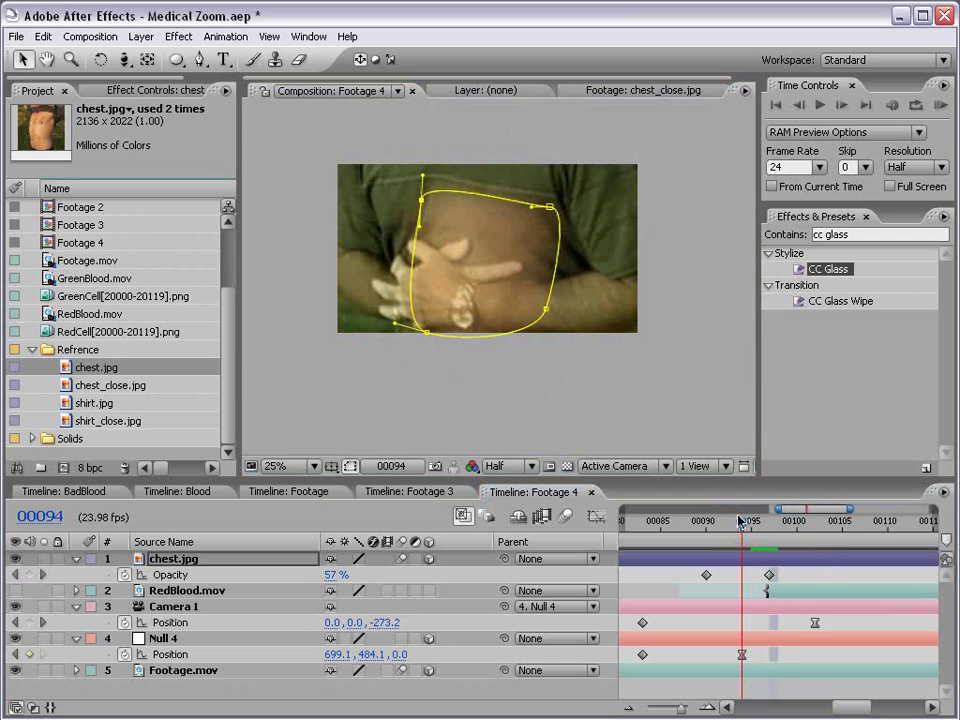
{"action": "left_click_drag", "start_coordinate": [424, 334], "coordinate": [442, 272]}
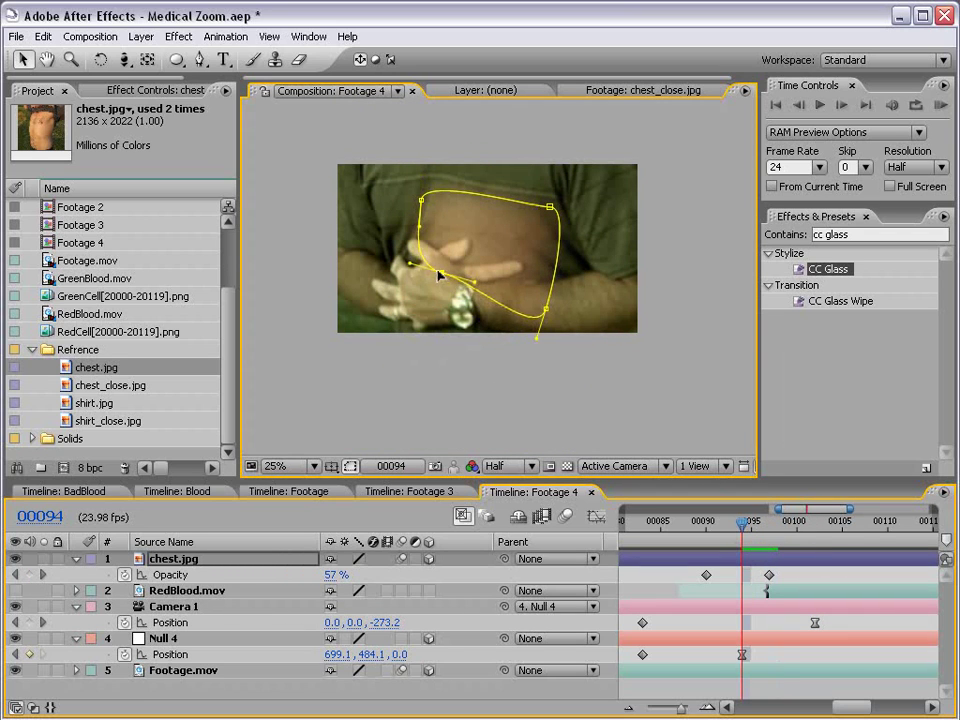
{"action": "left_click_drag", "start_coordinate": [549, 316], "coordinate": [542, 283]}
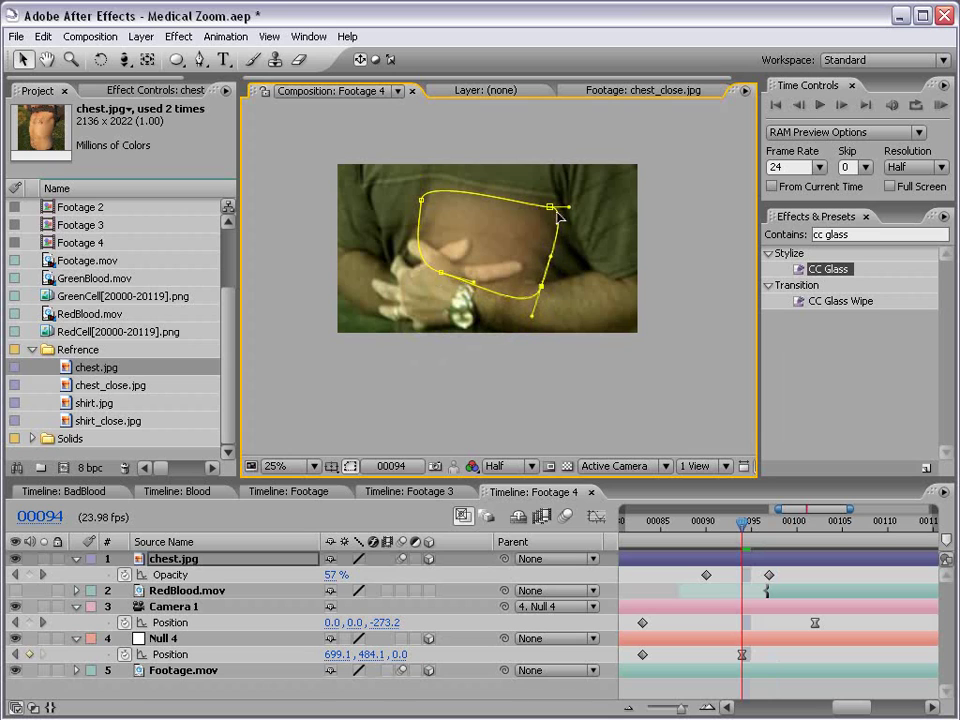
{"action": "left_click_drag", "start_coordinate": [569, 207], "coordinate": [562, 232]}
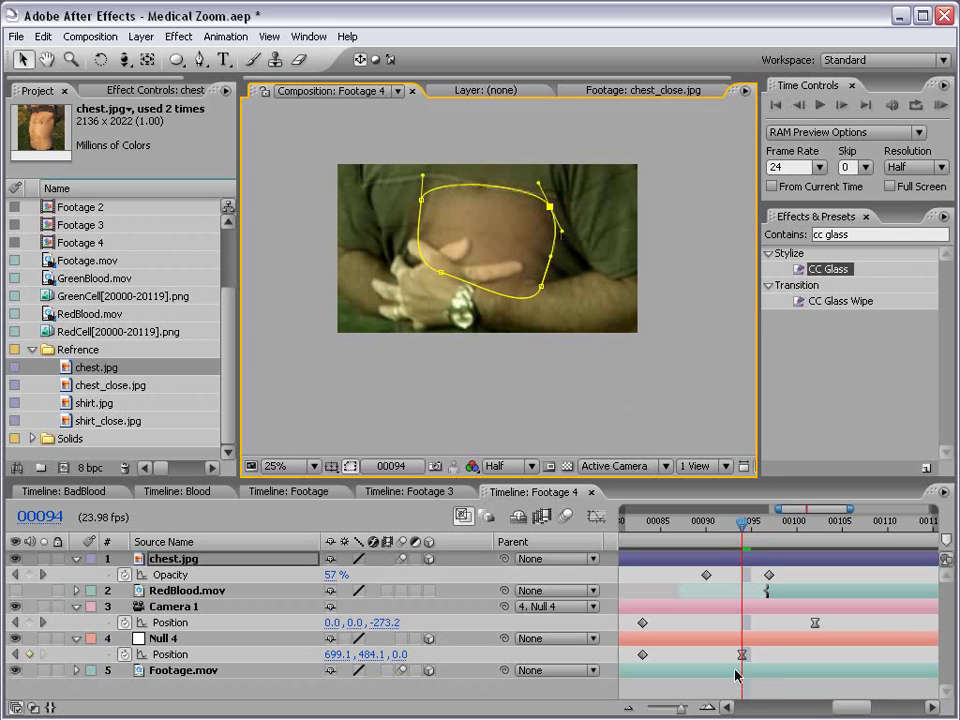
{"action": "left_click", "coordinate": [749, 684]}
{"action": "key", "text": "period"}
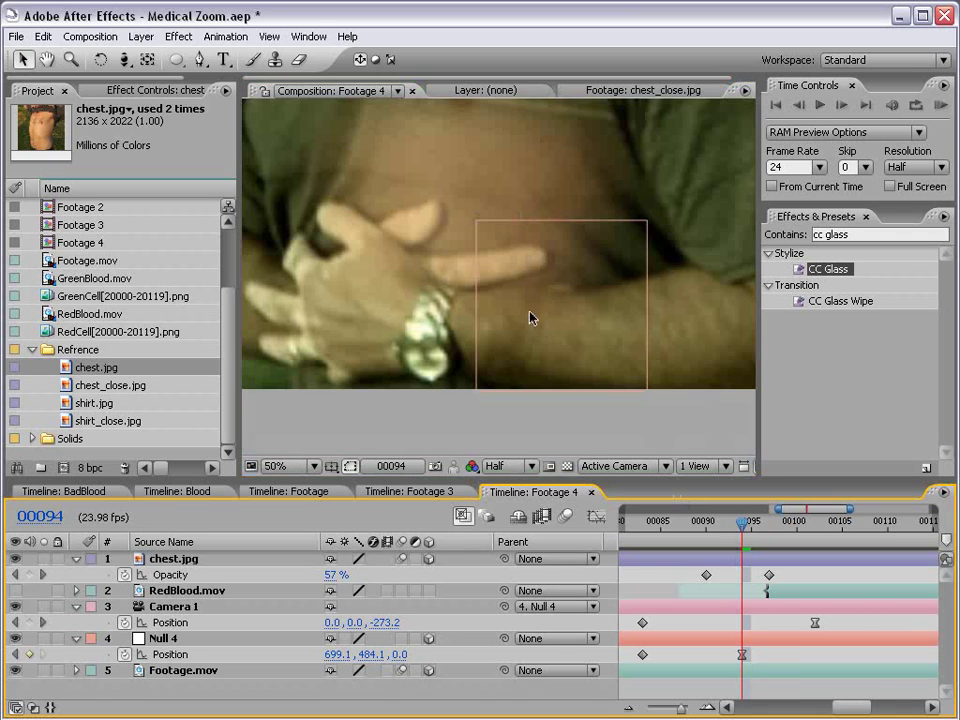
{"action": "key", "text": "comma"}
- At frame 99, add chest_close.jpg above chest.jpg and make it a 3D layer
{"action": "left_click_drag", "start_coordinate": [741, 522], "coordinate": [790, 522]}
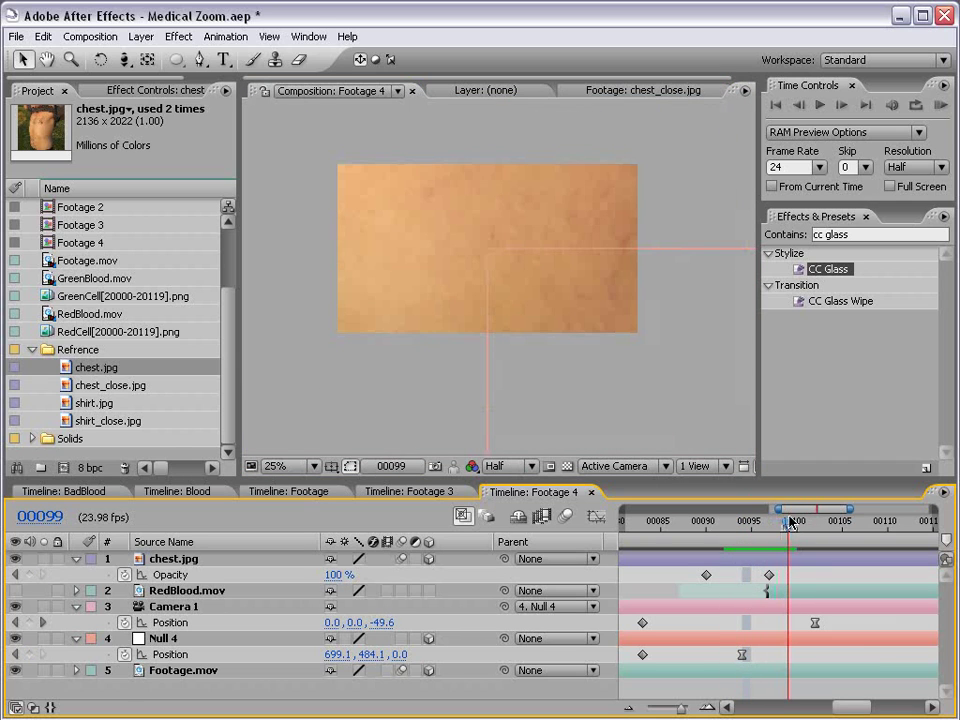
{"action": "left_click", "coordinate": [106, 386]}
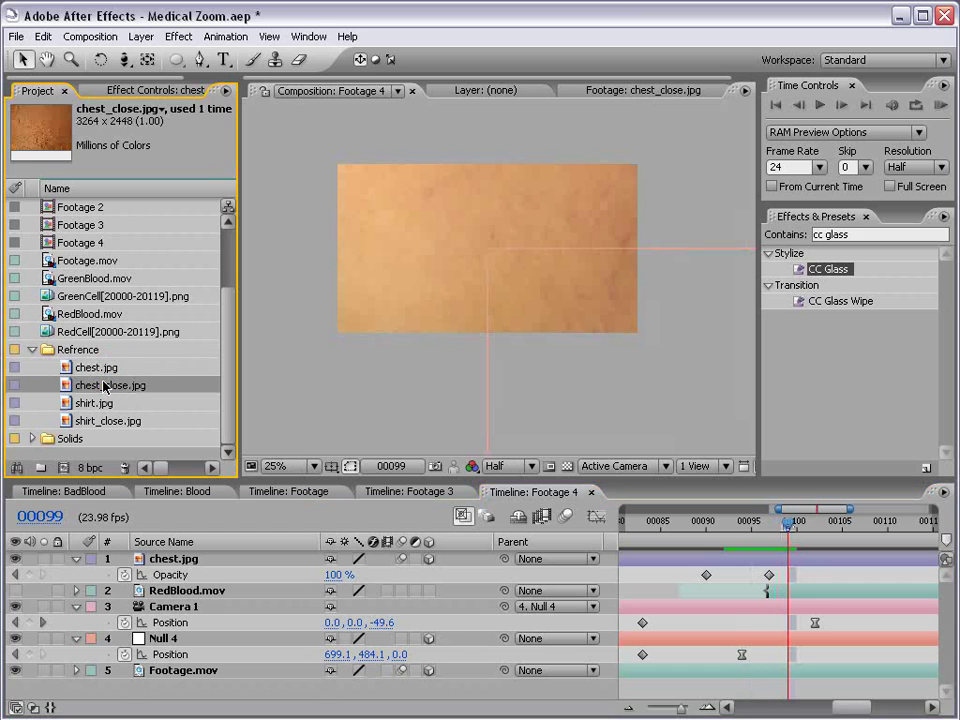
{"action": "left_click_drag", "start_coordinate": [88, 387], "coordinate": [195, 566]}
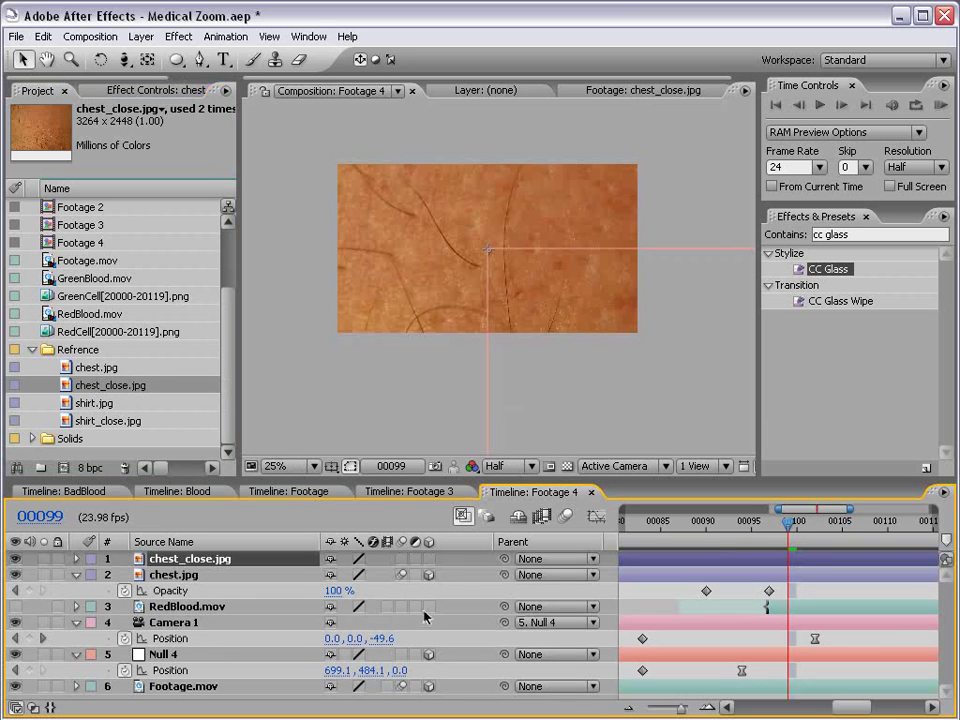
{"action": "left_click", "coordinate": [450, 341]}
- Scale the chest_close.jpg layer down to 5%
{"action": "key", "text": "s"}
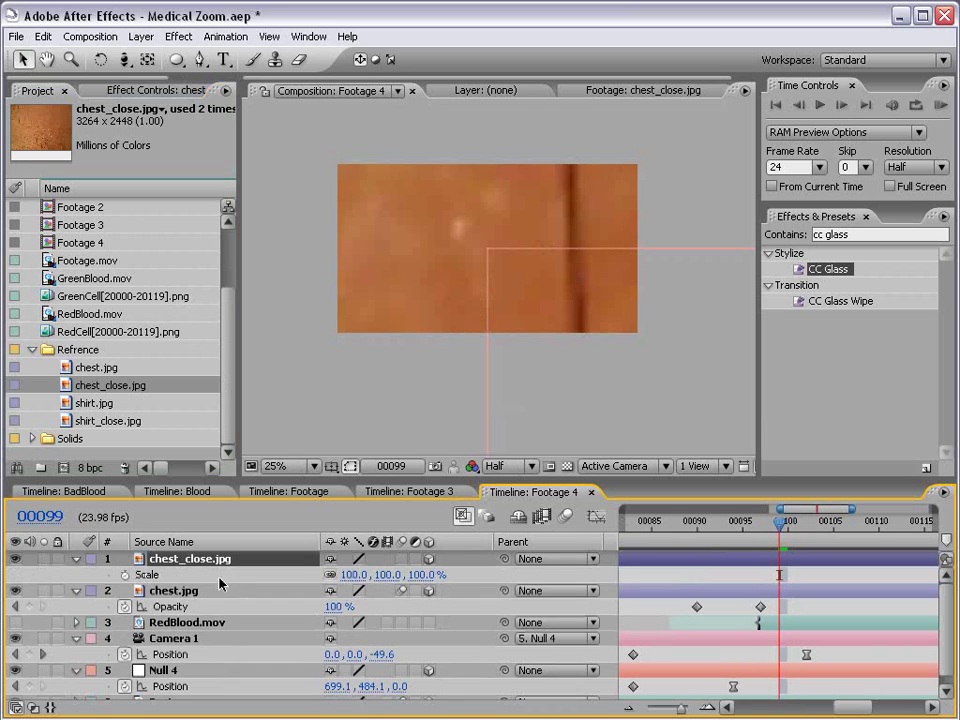
{"action": "key", "text": "comma"}
{"action": "key", "text": "comma"}
{"action": "key", "text": "comma"}
{"action": "key", "text": "period"}
{"action": "key", "text": "period"}
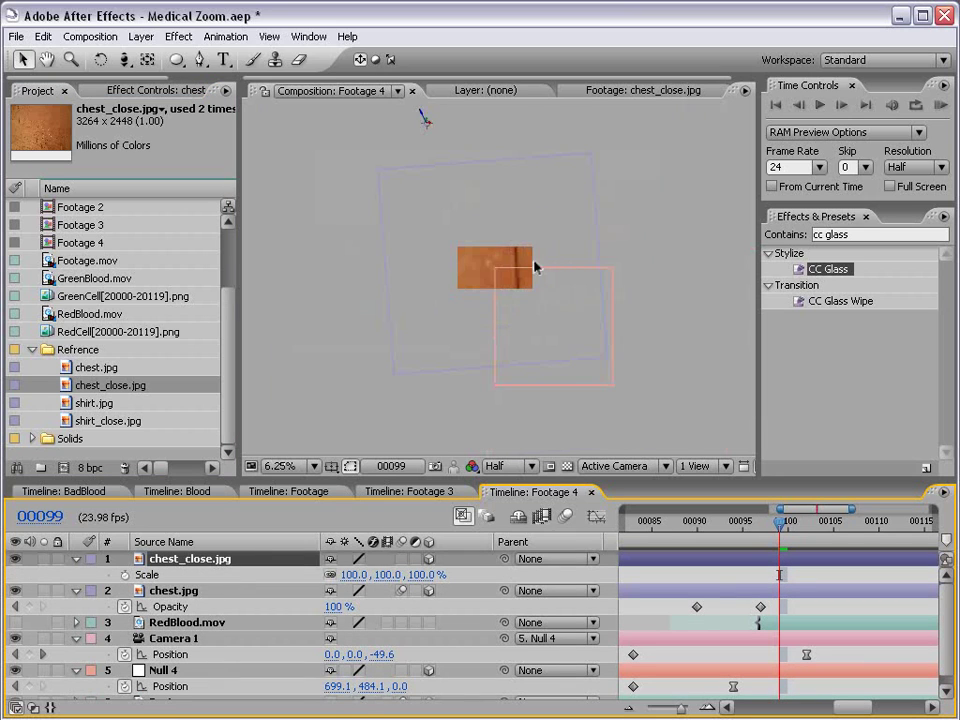
{"action": "left_click_drag", "start_coordinate": [410, 575], "coordinate": [326, 575]}
{"action": "scroll", "coordinate": [515, 415], "scroll_direction": "down", "scroll_amount": 1}
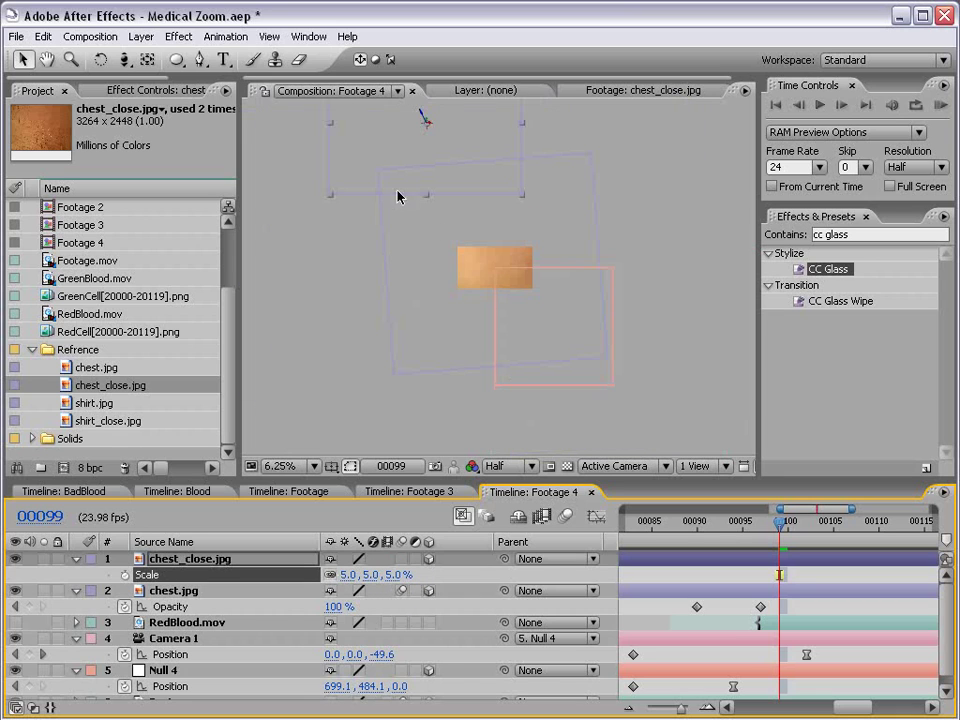
- Reposition the chest_close.jpg layer so it is centred over the camera frame
{"action": "left_click_drag", "start_coordinate": [468, 139], "coordinate": [534, 292]}
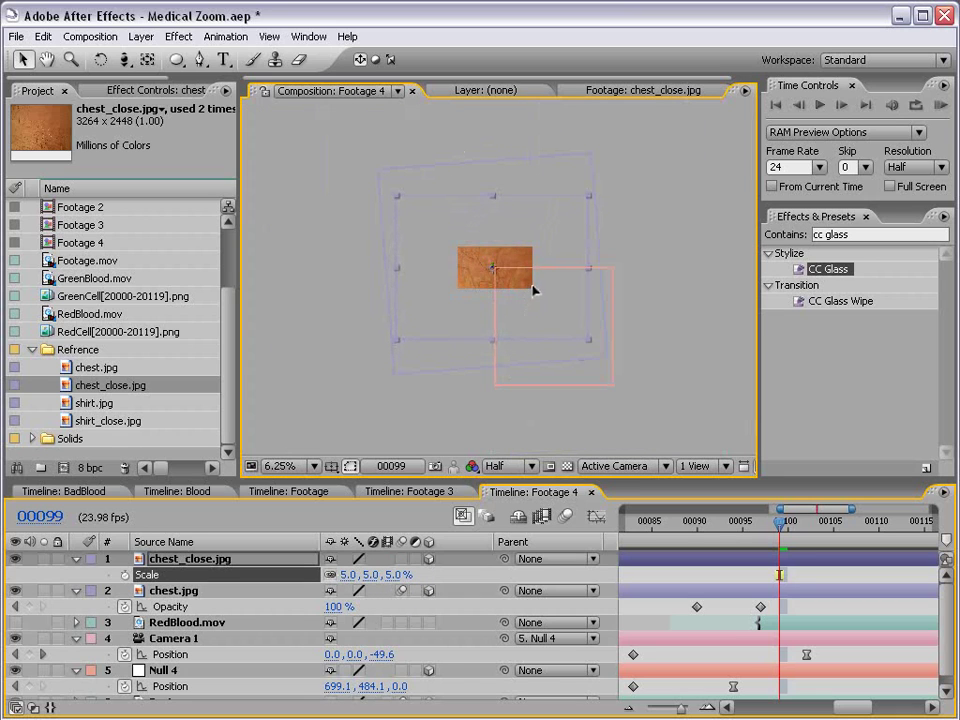
{"action": "key", "text": "period"}
{"action": "key", "text": "period"}
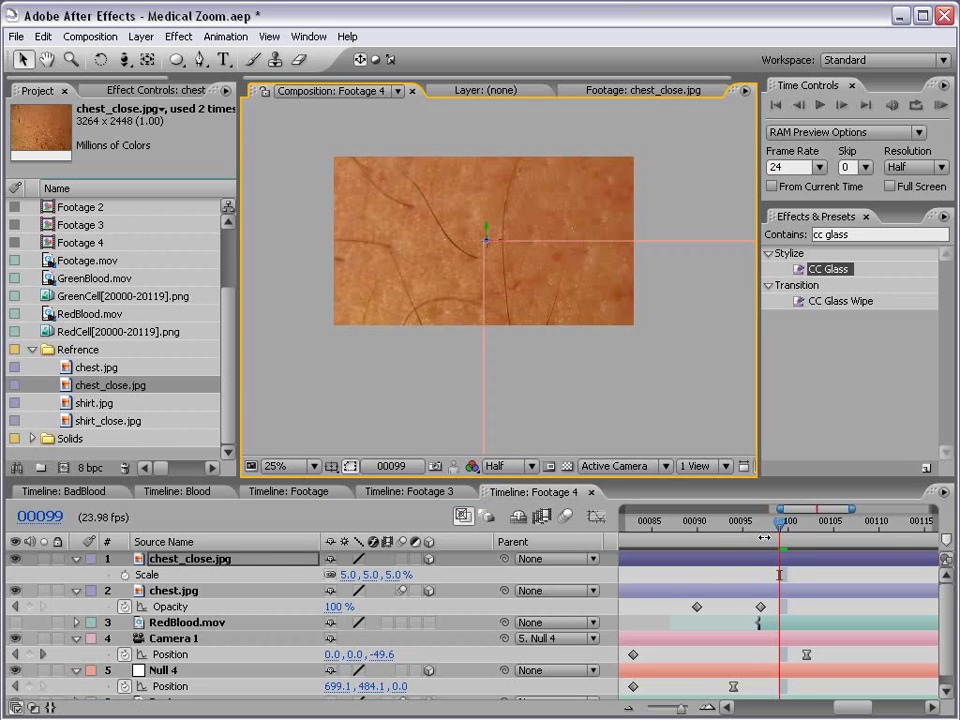
- At frame 98, shrink the chest_close.jpg layer to a scale of 1.9% so it fits inside the frame
{"action": "mouse_move", "coordinate": [780, 521]}
{"action": "left_mouse_down"}
{"action": "mouse_move", "coordinate": [713, 530]}
{"action": "mouse_move", "coordinate": [770, 524]}
{"action": "left_mouse_up"}
{"action": "left_click", "coordinate": [662, 372]}
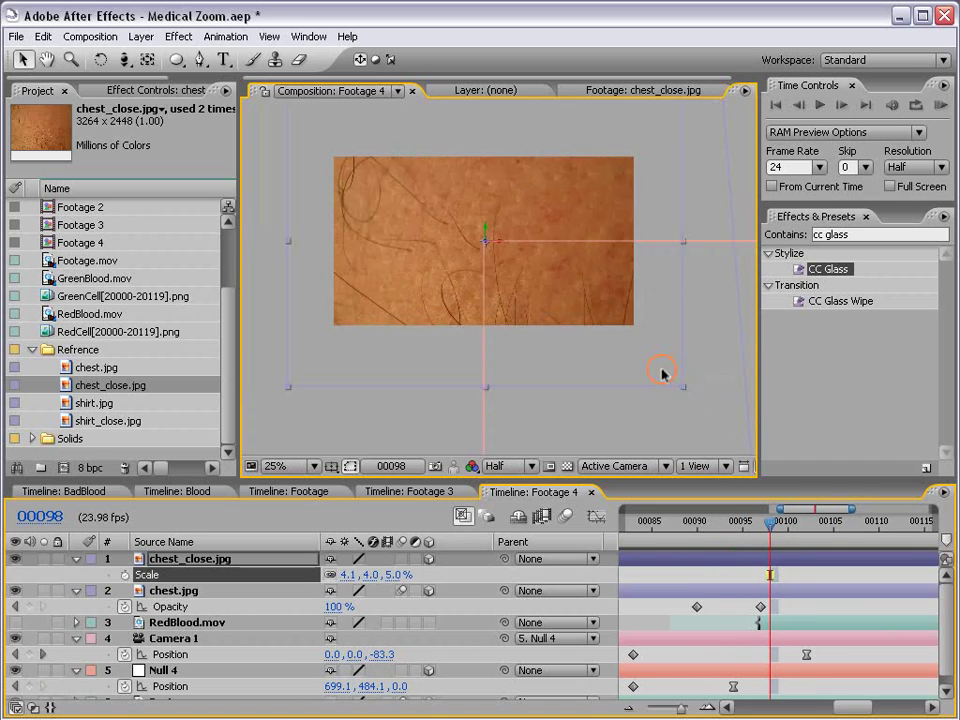
{"action": "left_click_drag", "start_coordinate": [683, 386], "coordinate": [573, 306]}
{"action": "mouse_move", "coordinate": [770, 520]}
{"action": "left_mouse_down"}
{"action": "mouse_move", "coordinate": [732, 522]}
{"action": "mouse_move", "coordinate": [766, 524]}
{"action": "left_mouse_up"}
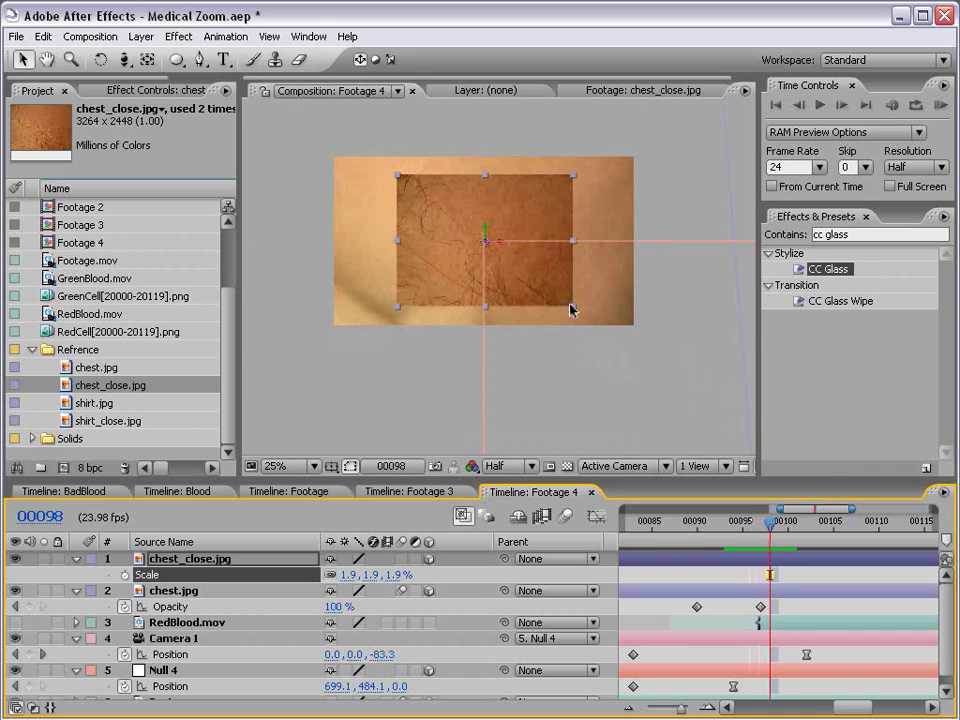
- Scale the chest_close.jpg layer down to 0.9% and check its fit over the chest around frame 98
{"action": "left_click_drag", "start_coordinate": [570, 310], "coordinate": [528, 275]}
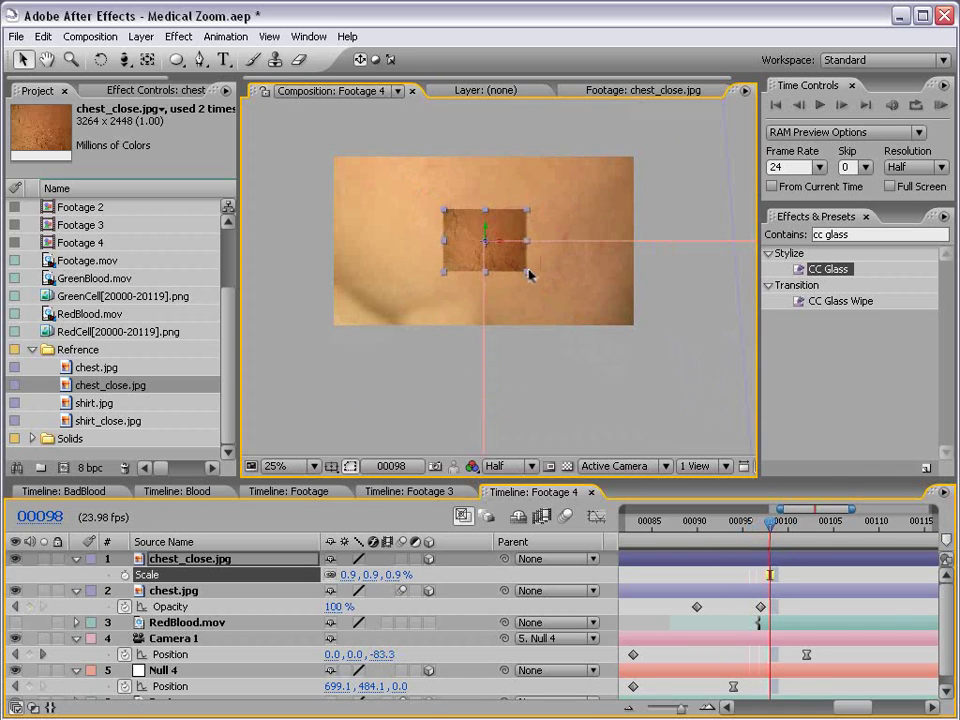
{"action": "left_click_drag", "start_coordinate": [775, 527], "coordinate": [735, 543]}
{"action": "left_click", "coordinate": [769, 522]}
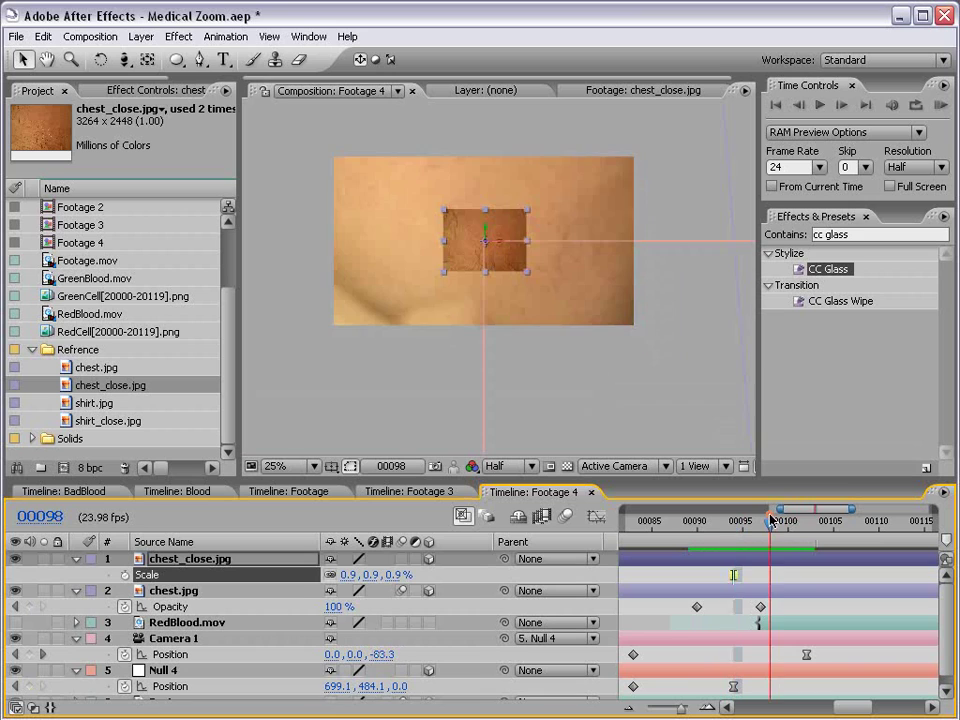
{"action": "left_click", "coordinate": [573, 549]}
- Add an elliptical mask covering the full extent of the chest_close.jpg layer
{"action": "left_click", "coordinate": [205, 561]}
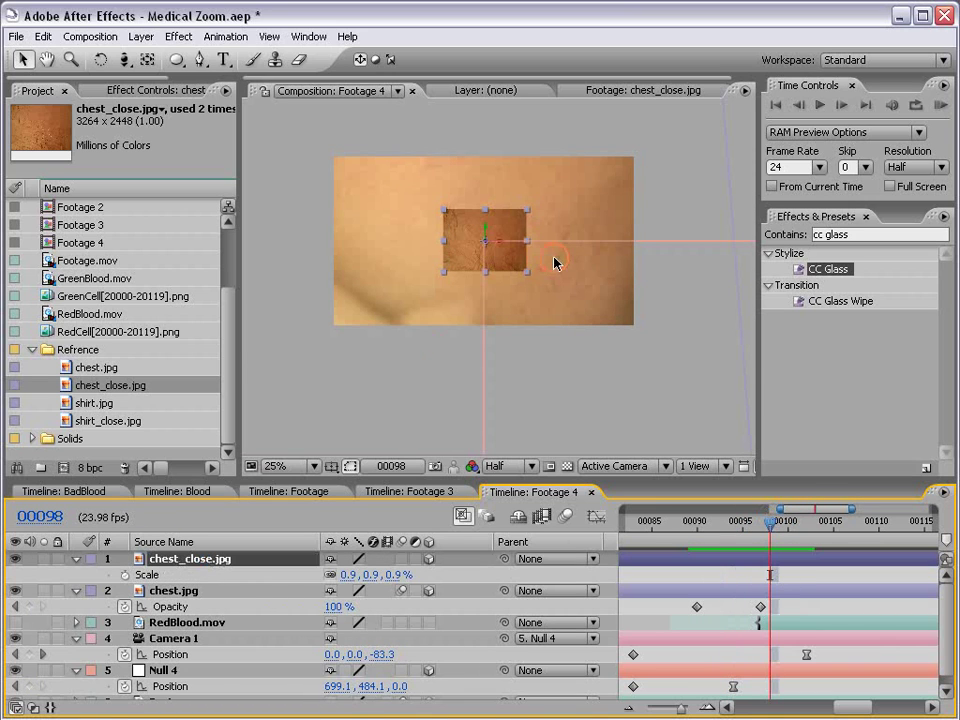
{"action": "scroll", "coordinate": [464, 271], "scroll_direction": "up", "scroll_amount": 1}
{"action": "key", "text": "h"}
{"action": "left_click_drag", "start_coordinate": [500, 197], "coordinate": [523, 271]}
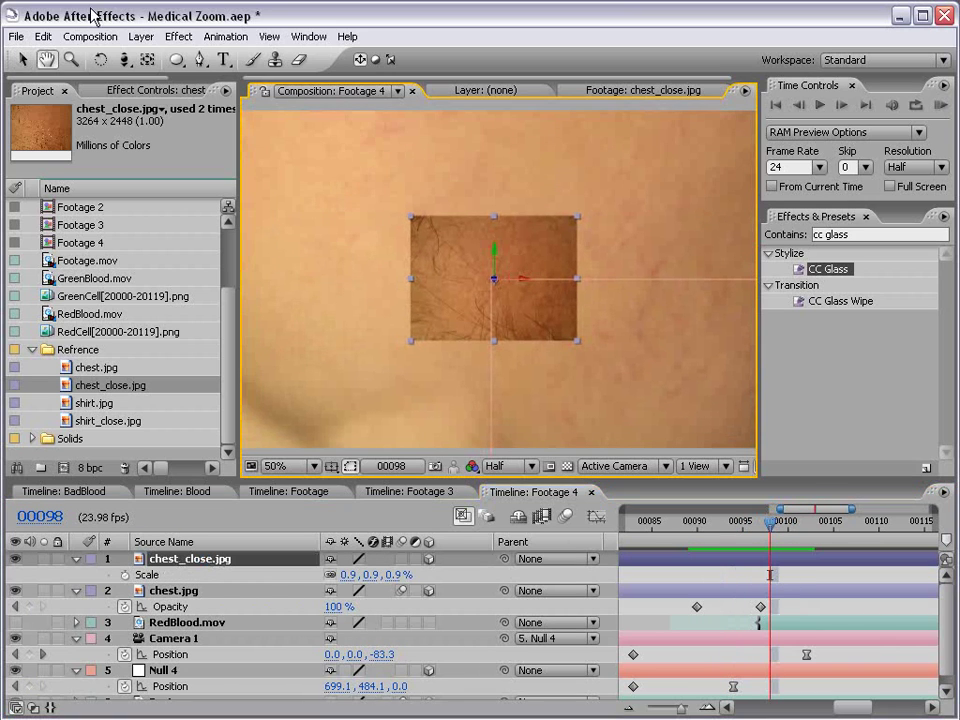
{"action": "double_click", "coordinate": [177, 59]}
- Feather the chest_close.jpg mask by 736 pixels and contract its expansion to -337 pixels
{"action": "key", "text": "f"}
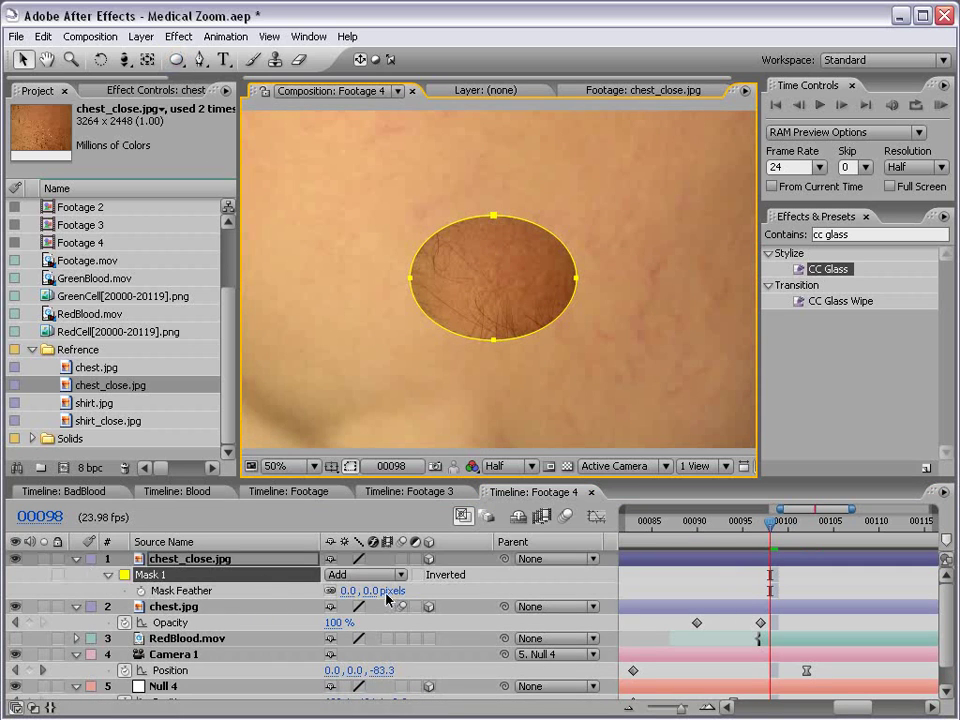
{"action": "left_click_drag", "start_coordinate": [345, 590], "coordinate": [591, 570]}
{"action": "left_click_drag", "start_coordinate": [669, 556], "coordinate": [271, 606]}
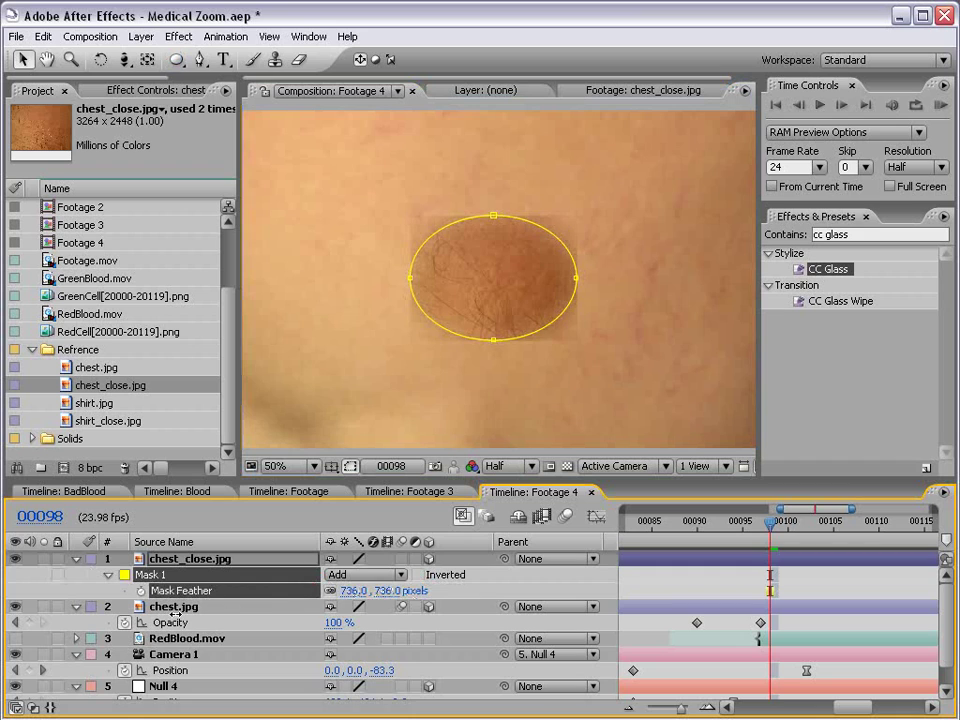
{"action": "key", "text": "m"}
{"action": "key", "text": "m"}
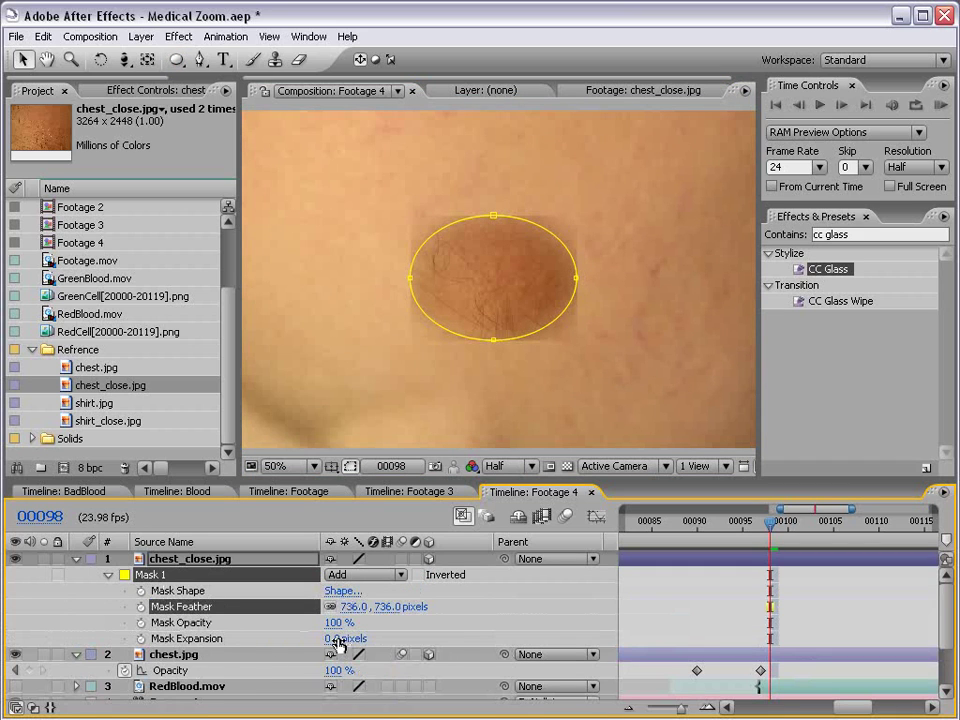
{"action": "left_click_drag", "start_coordinate": [336, 643], "coordinate": [47, 643]}
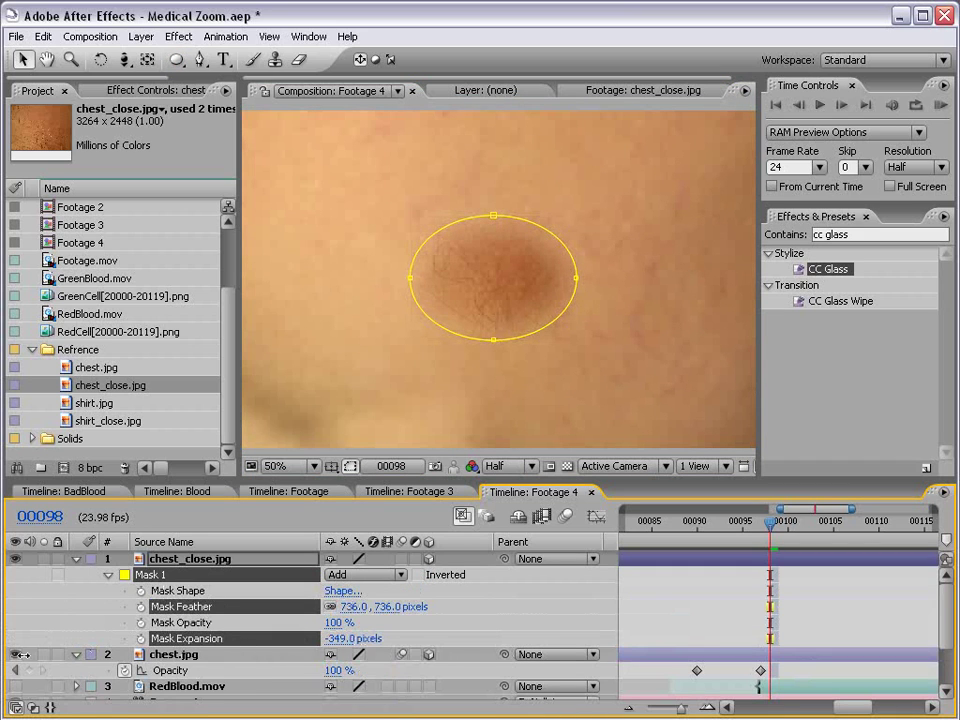
- Apply the Curves effect to chest_close.jpg and raise the RGB midtones to match the surrounding skin
{"action": "left_click", "coordinate": [683, 558]}
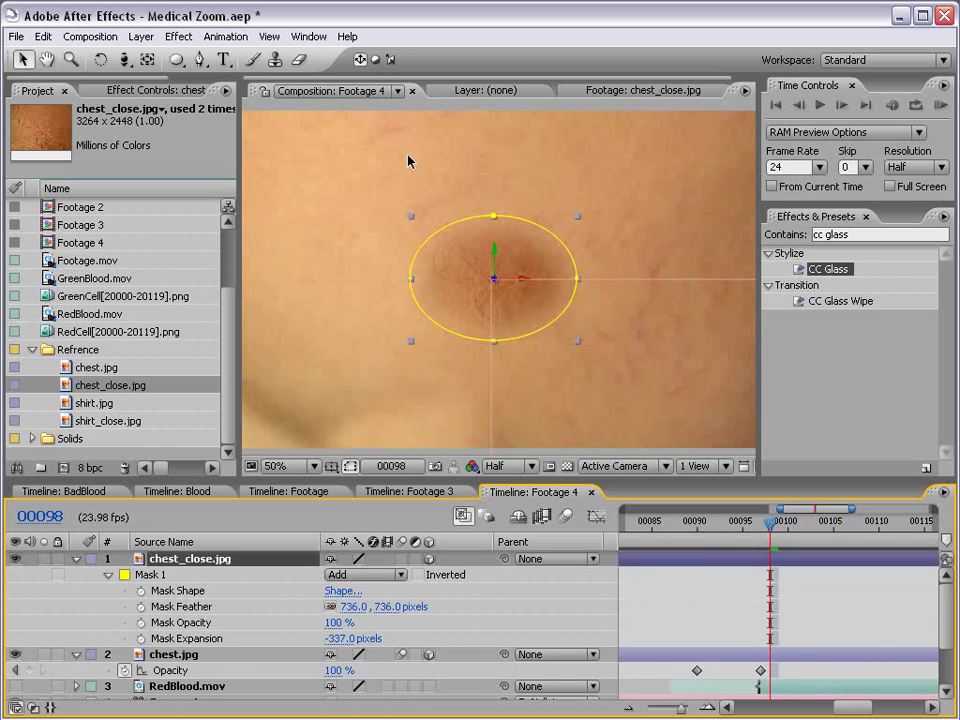
{"action": "left_click", "coordinate": [182, 36]}
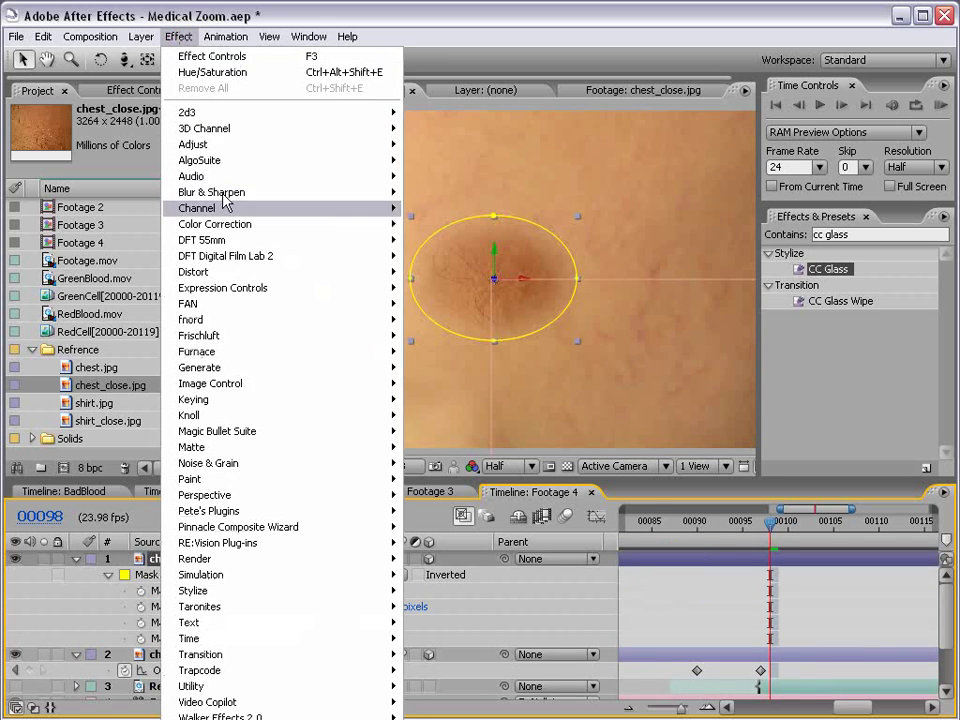
{"action": "mouse_move", "coordinate": [317, 226]}
{"action": "left_click", "coordinate": [474, 431]}
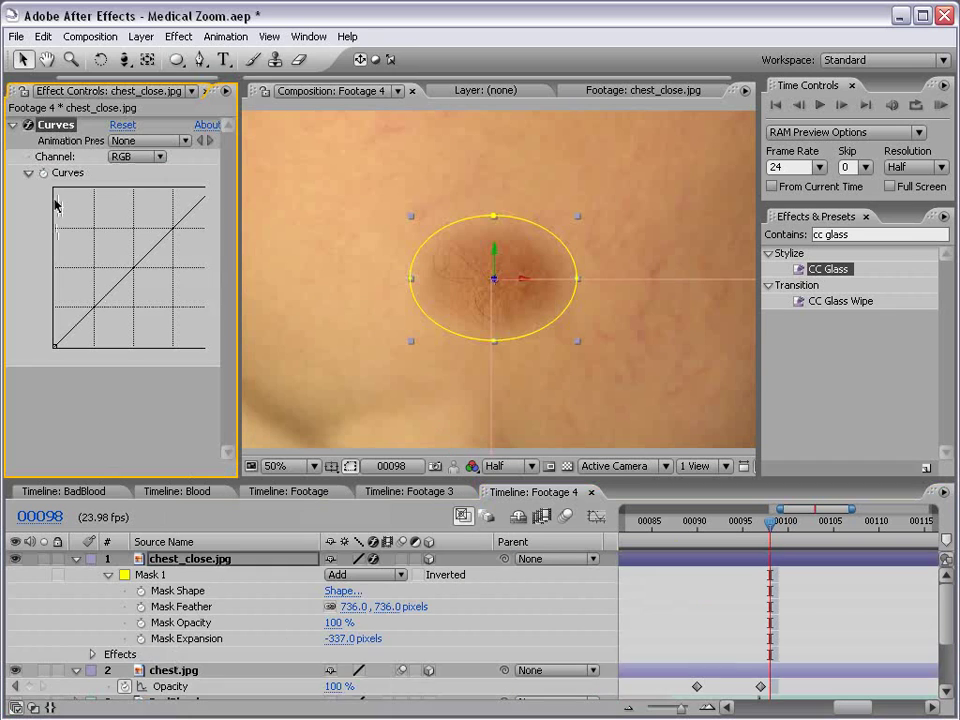
{"action": "left_click_drag", "start_coordinate": [143, 260], "coordinate": [128, 256]}
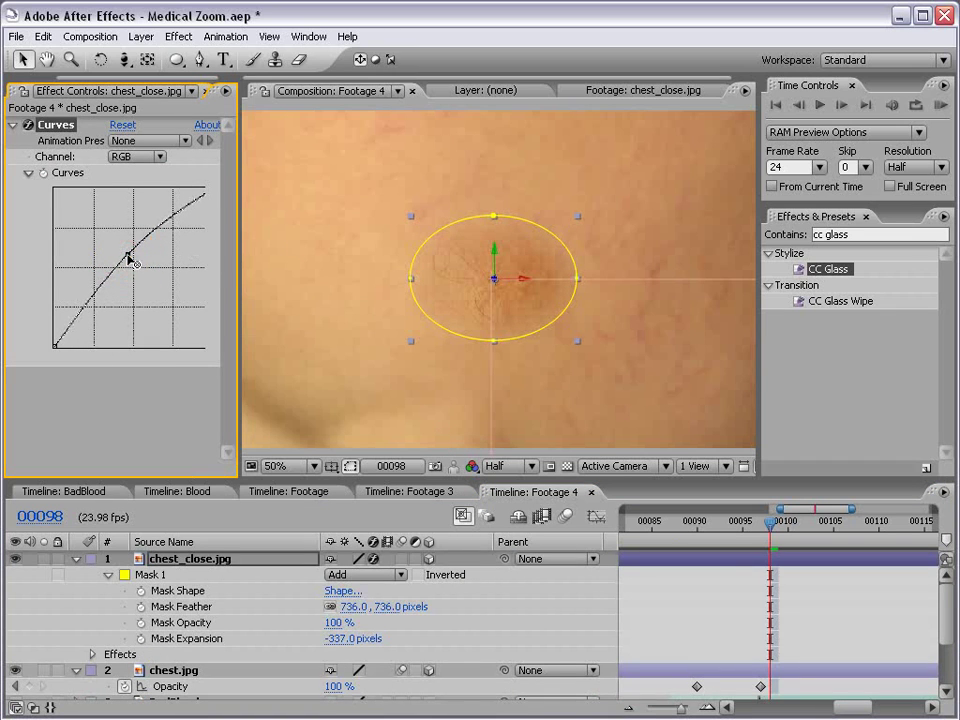
- Apply the Tint effect to chest_close.jpg with a tint amount of 10%
{"action": "left_click", "coordinate": [179, 36]}
{"action": "mouse_move", "coordinate": [258, 226]}
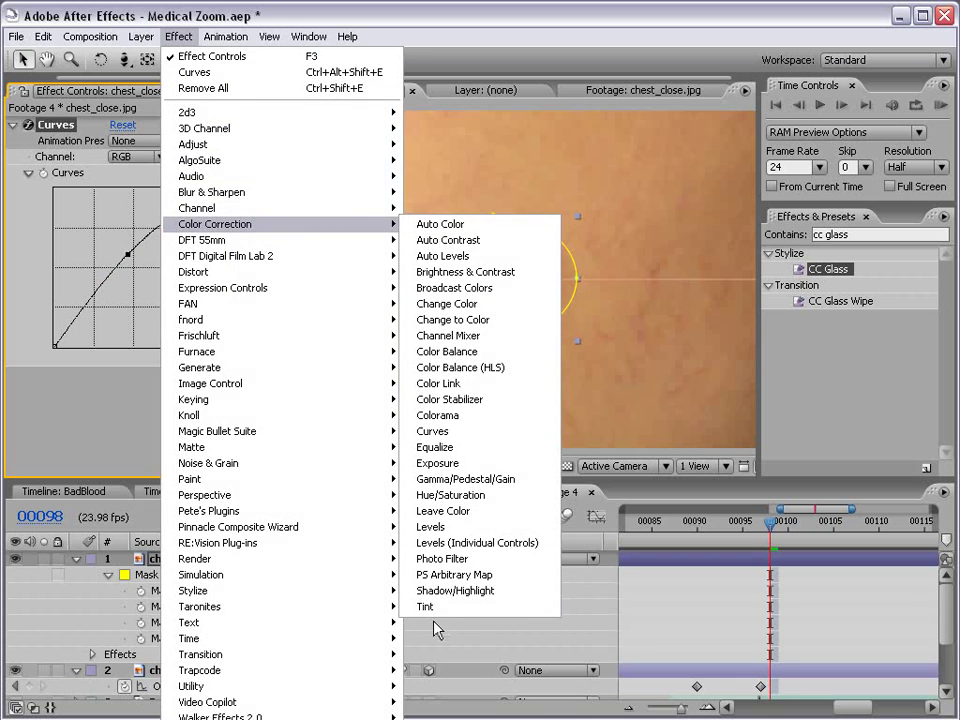
{"action": "left_click", "coordinate": [430, 606]}
{"action": "left_click_drag", "start_coordinate": [118, 444], "coordinate": [3, 445]}
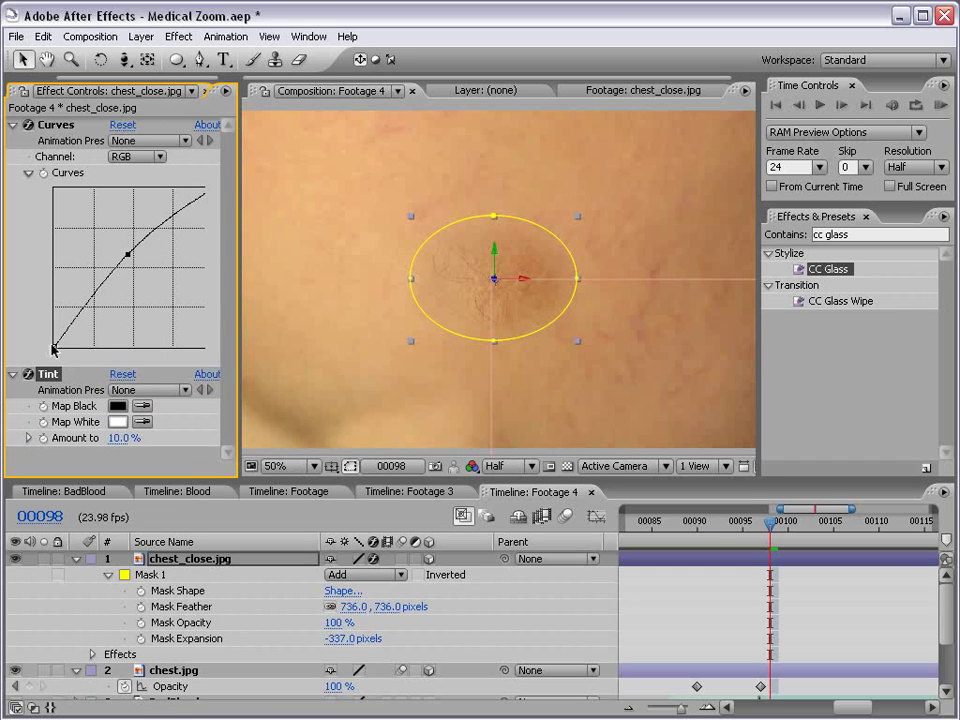
- Lift the black point of the chest_close.jpg curve slightly and reduce the tint amount to 3%
{"action": "left_click_drag", "start_coordinate": [54, 348], "coordinate": [54, 336]}
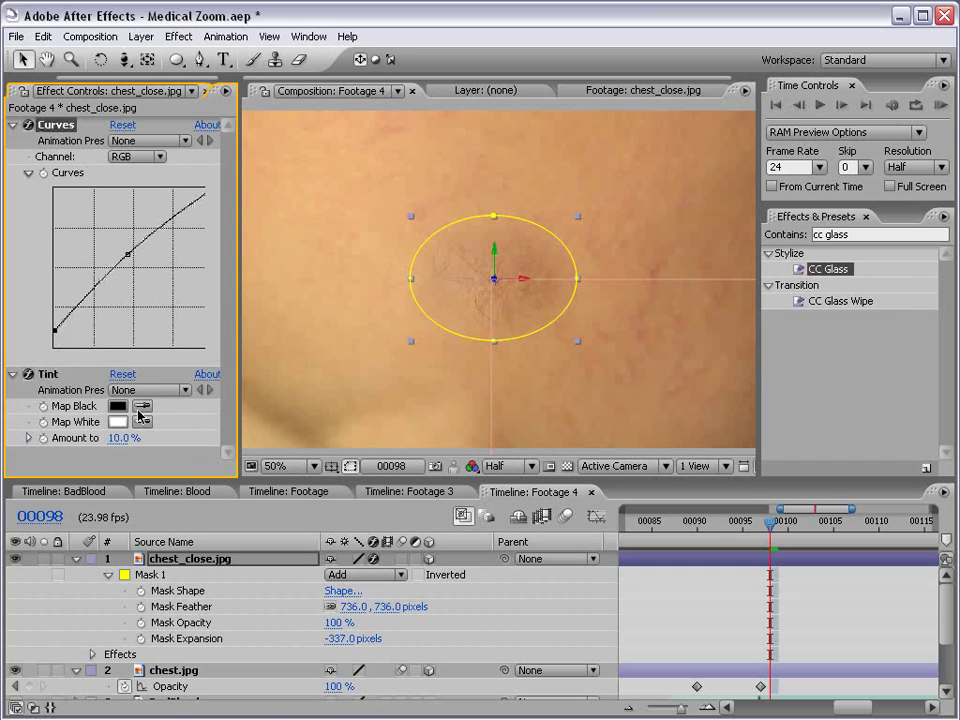
{"action": "left_click", "coordinate": [117, 438]}
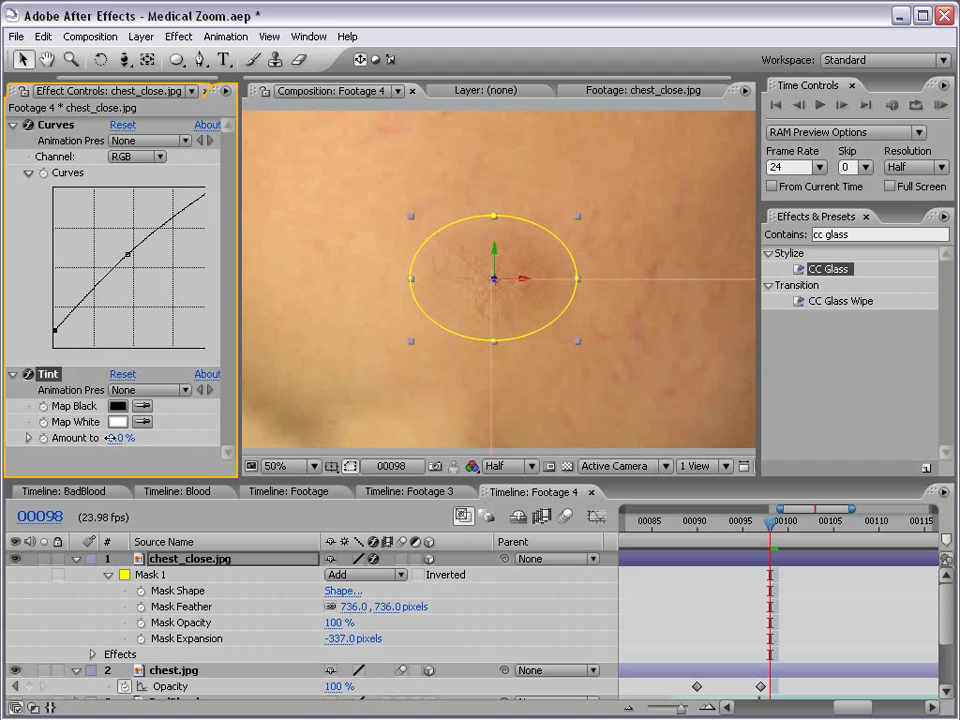
{"action": "key", "text": "F2"}
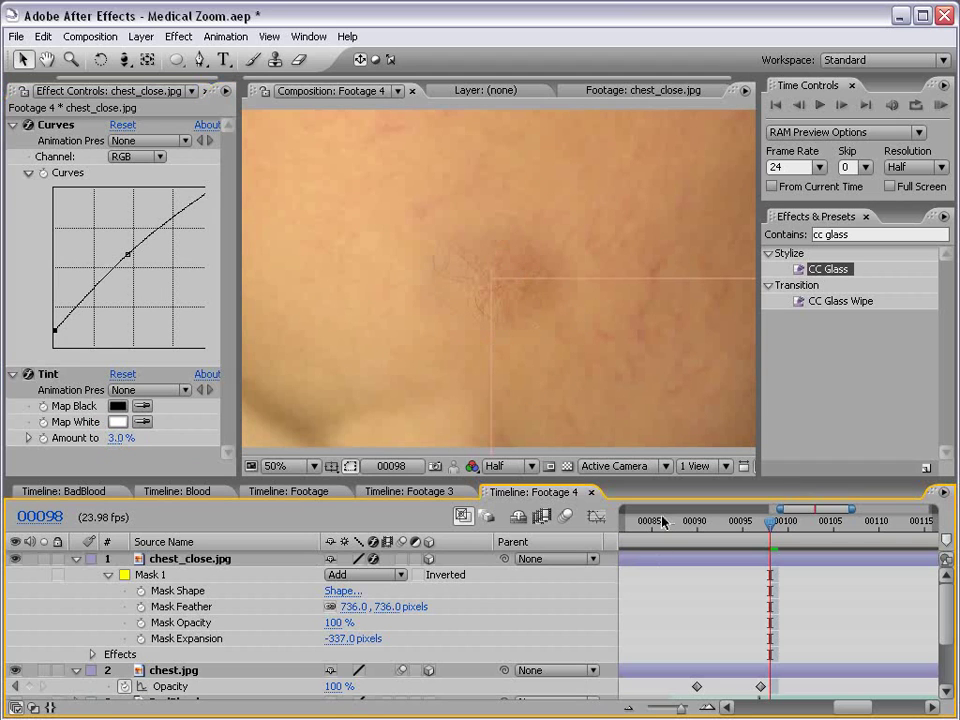
- At frame 97, set an opacity keyframe of 0% on the chest_close.jpg layer
{"action": "key", "text": "minus"}
{"action": "key", "text": "minus"}
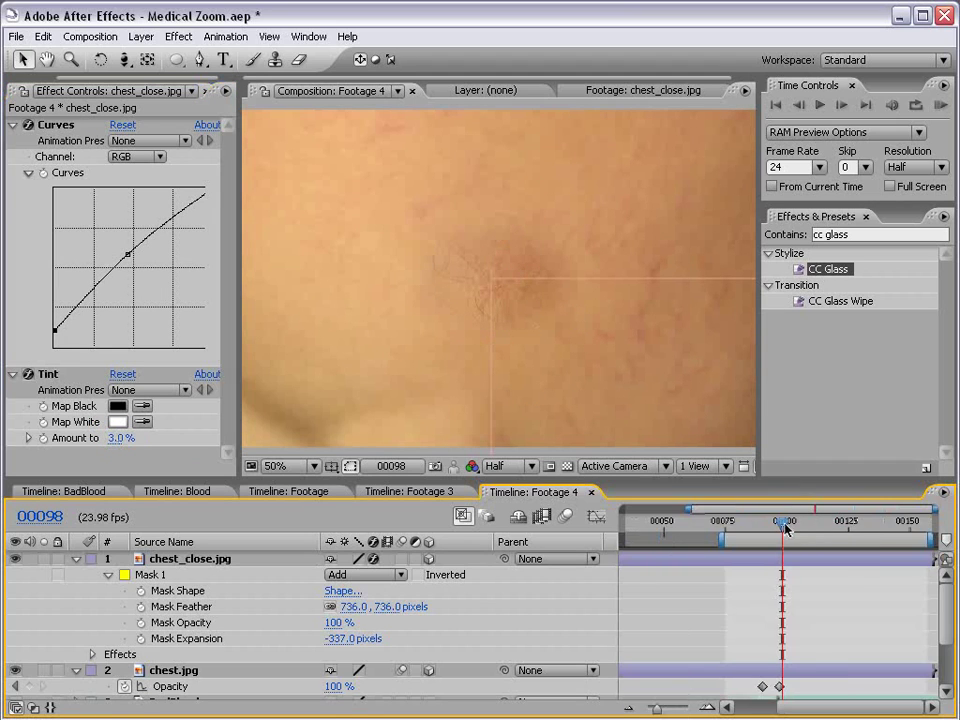
{"action": "mouse_move", "coordinate": [784, 525]}
{"action": "left_mouse_down"}
{"action": "mouse_move", "coordinate": [765, 526]}
{"action": "mouse_move", "coordinate": [781, 531]}
{"action": "left_mouse_up"}
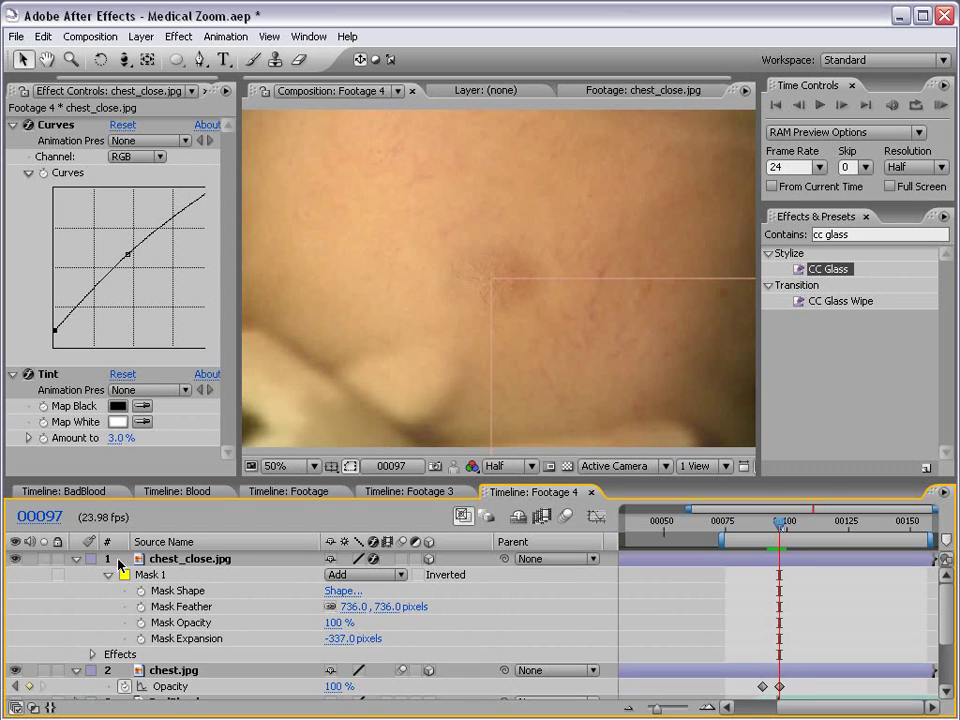
{"action": "left_click", "coordinate": [200, 560]}
{"action": "key", "text": "t"}
{"action": "left_click", "coordinate": [141, 576]}
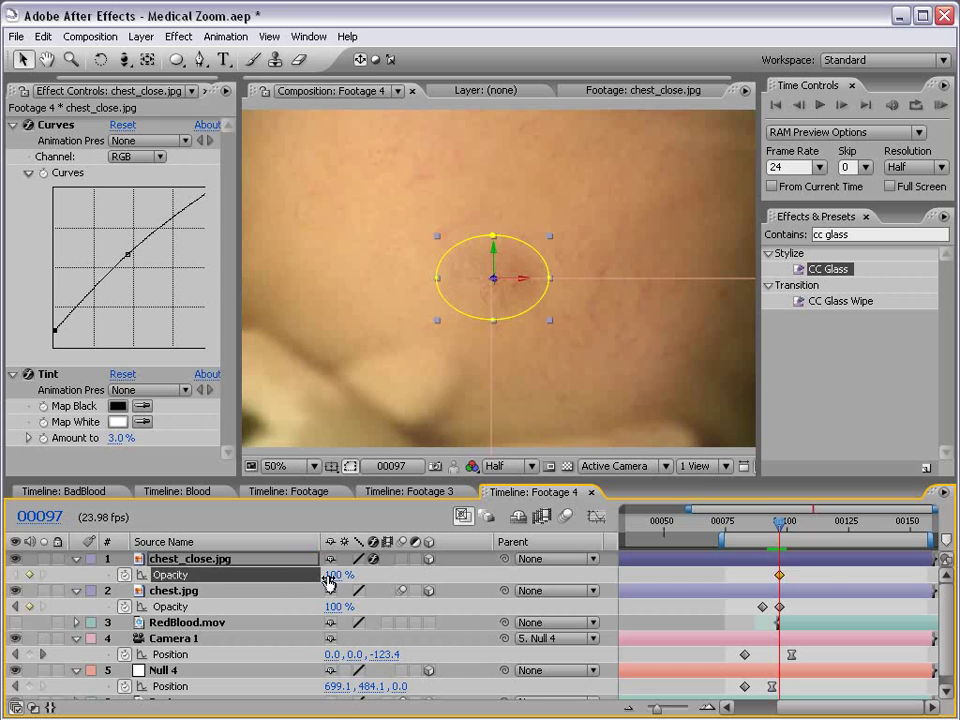
{"action": "left_click", "coordinate": [330, 576]}
{"action": "type", "text": "0"}
{"action": "key", "text": "Return"}
- At frame 99, raise the chest_close.jpg opacity to 100% to complete its fade-in
{"action": "key", "text": "Page_Down"}
{"action": "key", "text": "Page_Down"}
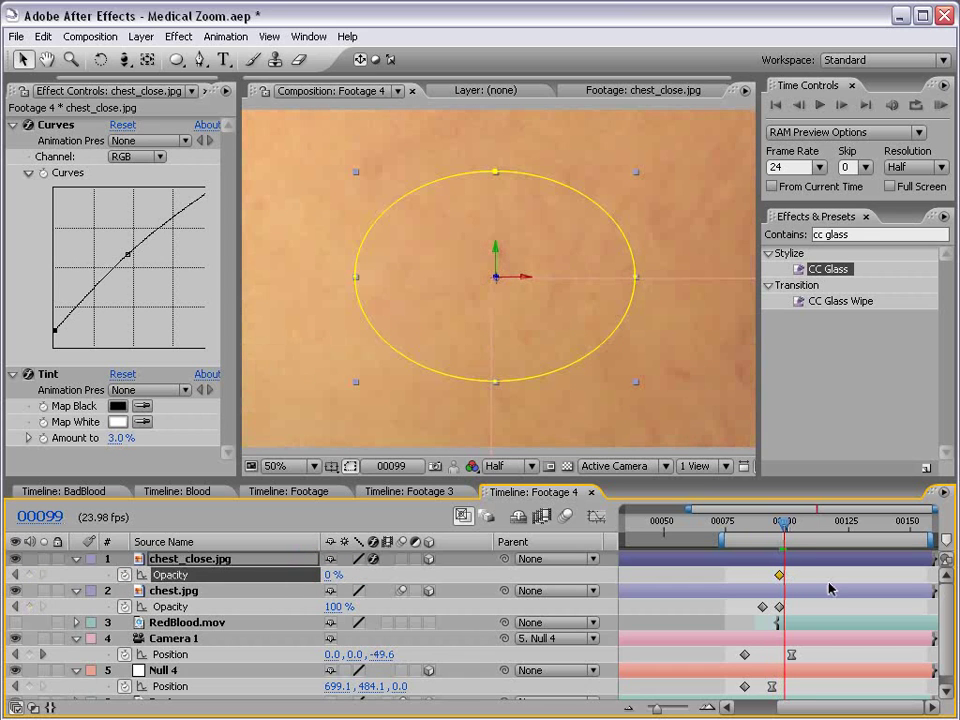
{"action": "left_click_drag", "start_coordinate": [330, 578], "coordinate": [420, 574]}
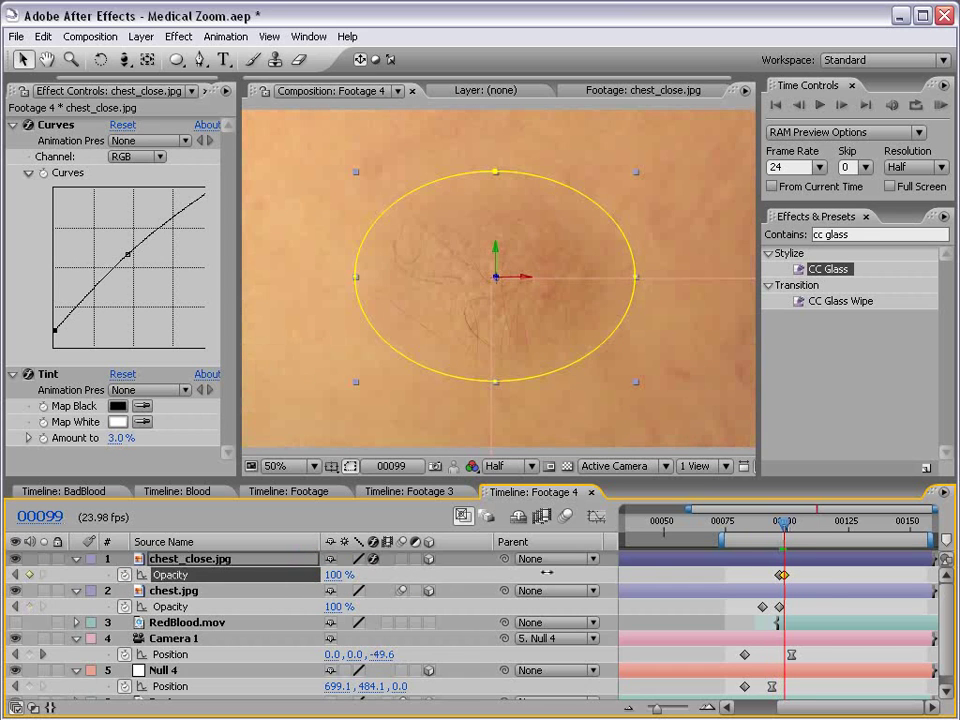
- At frame 94, reshape the chest.jpg mask by adjusting its points and curve handles to fit the bare skin area
{"action": "mouse_move", "coordinate": [785, 527]}
{"action": "left_mouse_down"}
{"action": "mouse_move", "coordinate": [793, 524]}
{"action": "mouse_move", "coordinate": [745, 525]}
{"action": "mouse_move", "coordinate": [773, 528]}
{"action": "left_mouse_up"}
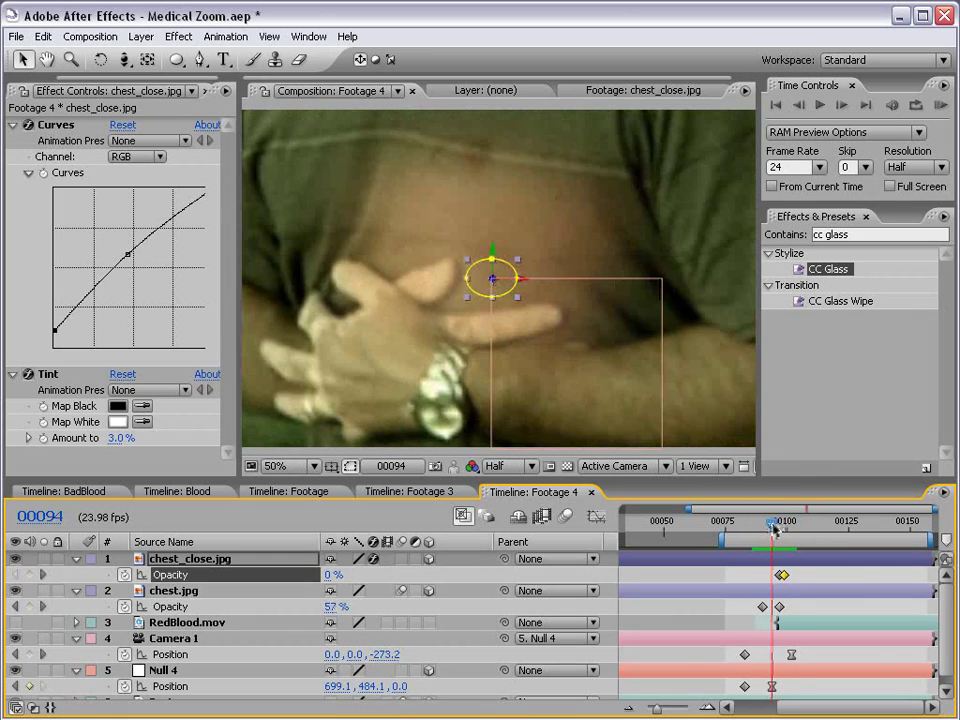
{"action": "left_click", "coordinate": [185, 592]}
{"action": "left_click_drag", "start_coordinate": [362, 184], "coordinate": [368, 214]}
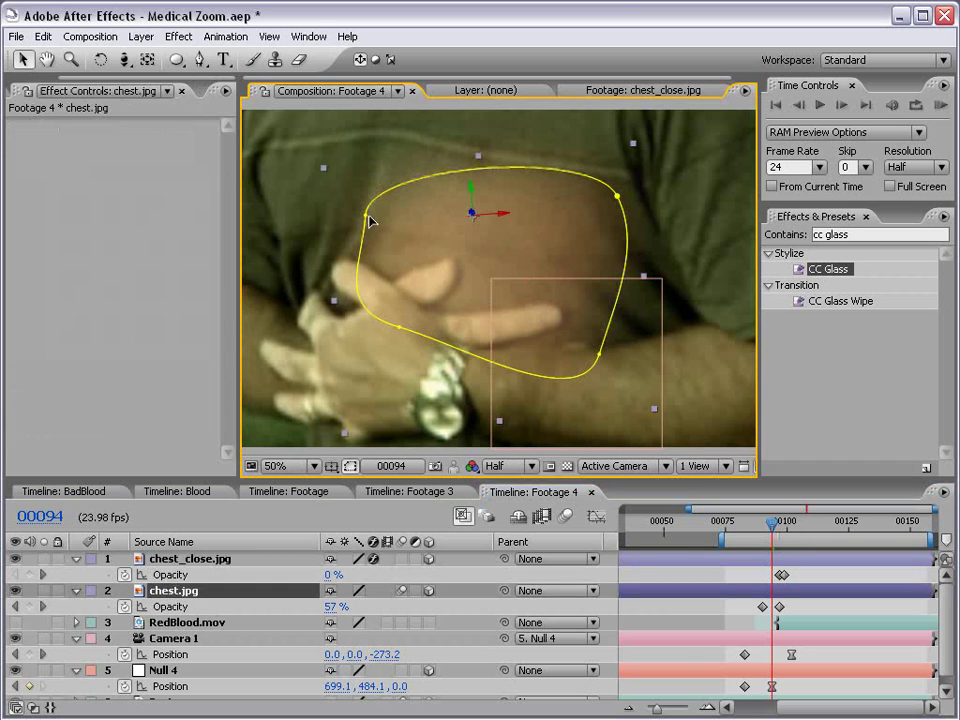
{"action": "left_click", "coordinate": [366, 214]}
{"action": "left_click_drag", "start_coordinate": [373, 162], "coordinate": [399, 153]}
{"action": "left_click_drag", "start_coordinate": [619, 199], "coordinate": [614, 228]}
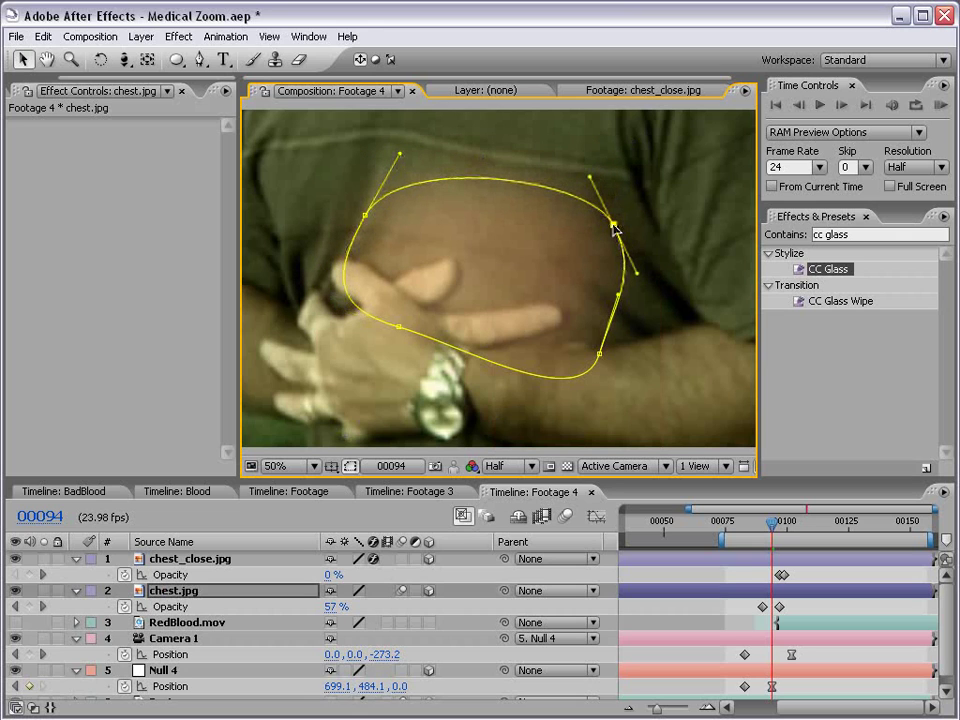
{"action": "left_click_drag", "start_coordinate": [638, 280], "coordinate": [638, 292]}
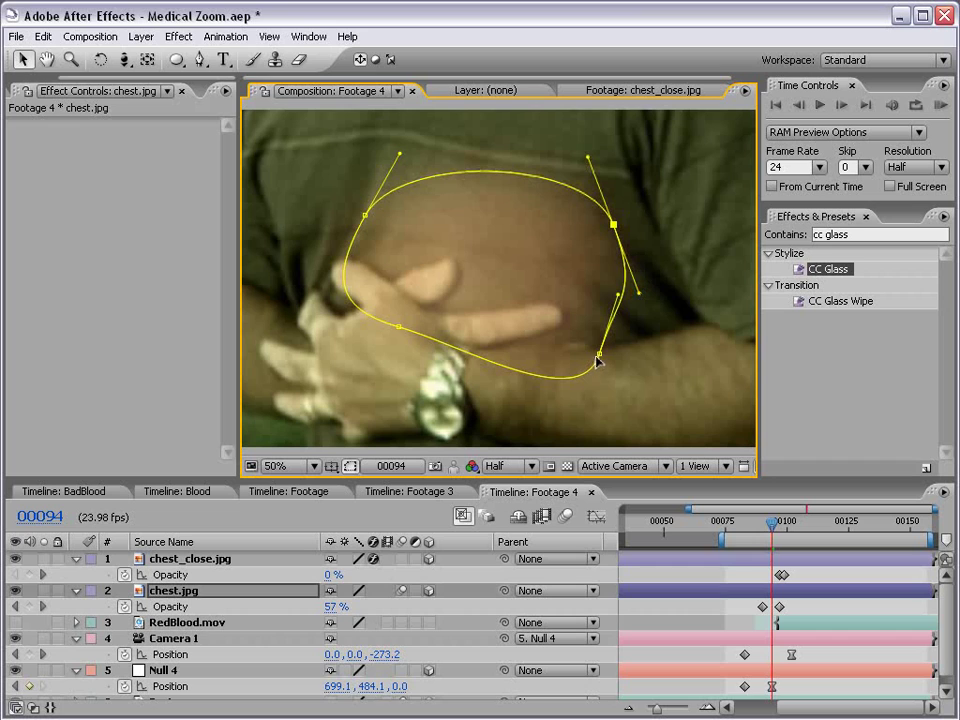
{"action": "left_click_drag", "start_coordinate": [597, 355], "coordinate": [591, 373]}
{"action": "left_click_drag", "start_coordinate": [610, 313], "coordinate": [652, 349]}
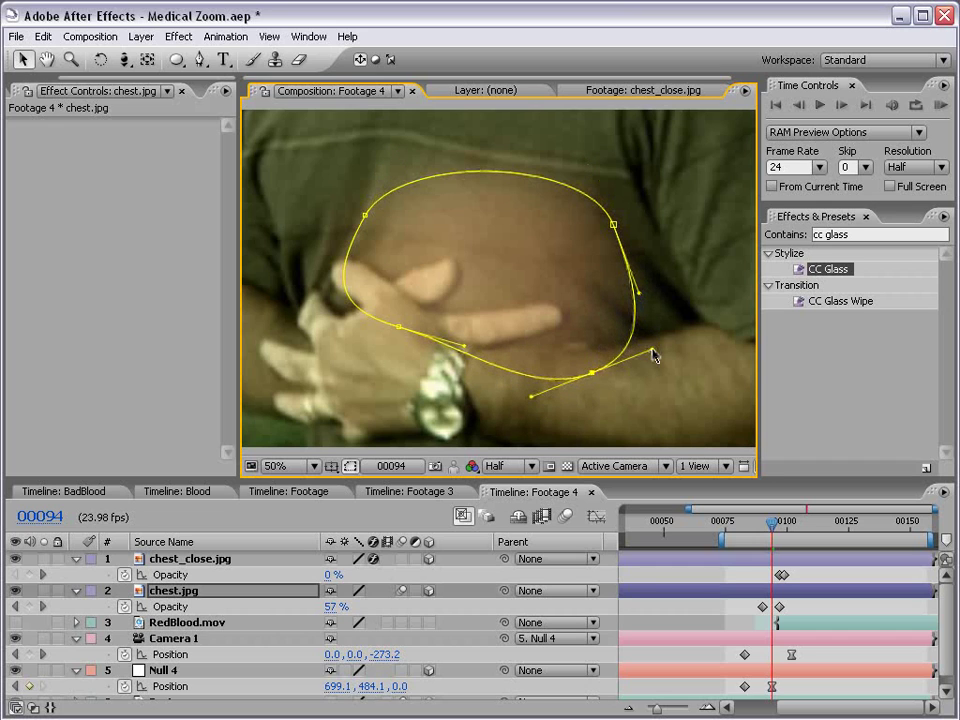
{"action": "left_click_drag", "start_coordinate": [585, 376], "coordinate": [626, 352]}
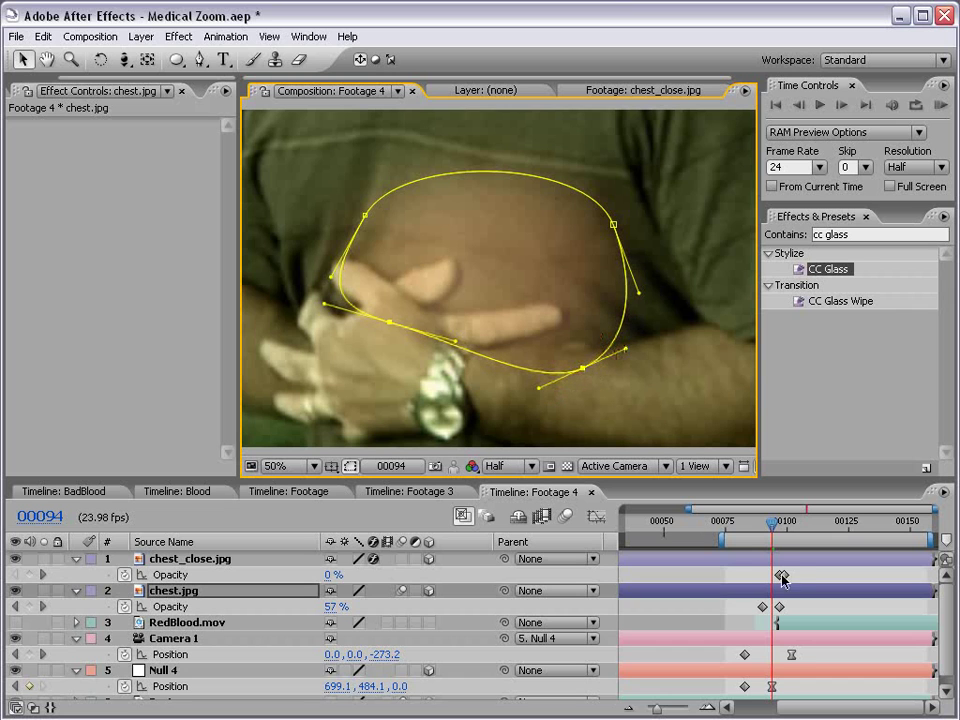
- At frame 101, collapse all layer properties and move RedBlood.mov to the top of the layer stack
{"action": "mouse_move", "coordinate": [770, 527]}
{"action": "left_mouse_down"}
{"action": "mouse_move", "coordinate": [758, 527]}
{"action": "mouse_move", "coordinate": [789, 527]}
{"action": "left_mouse_up"}
{"action": "left_click_drag", "start_coordinate": [787, 524], "coordinate": [788, 524]}
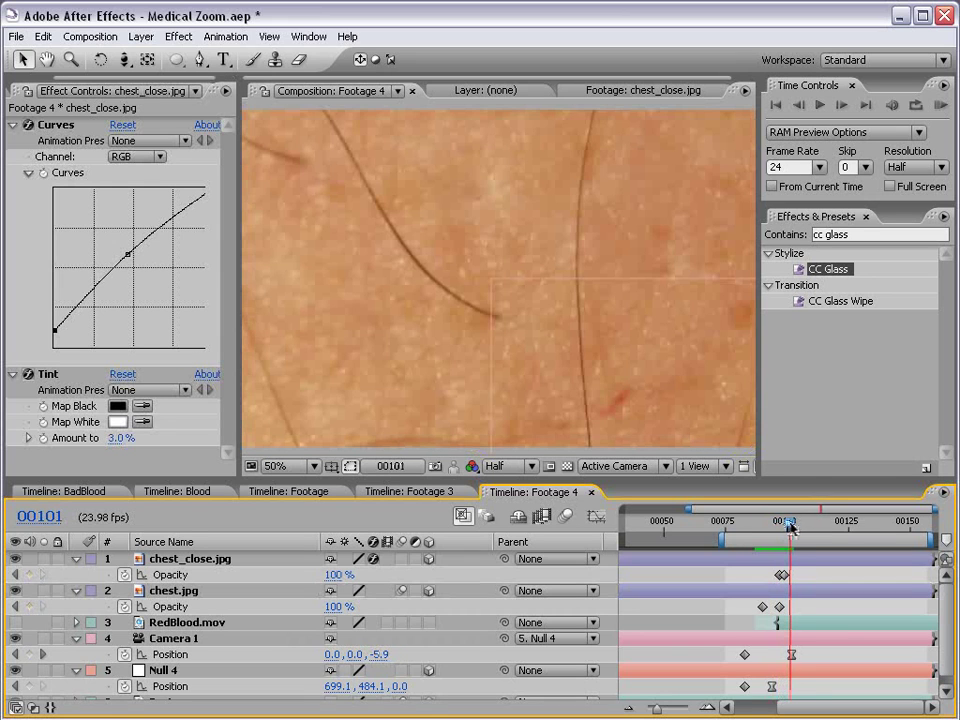
{"action": "key", "text": "ctrl+a"}
{"action": "left_click", "coordinate": [76, 559]}
{"action": "left_click", "coordinate": [602, 677]}
{"action": "left_click", "coordinate": [189, 592]}
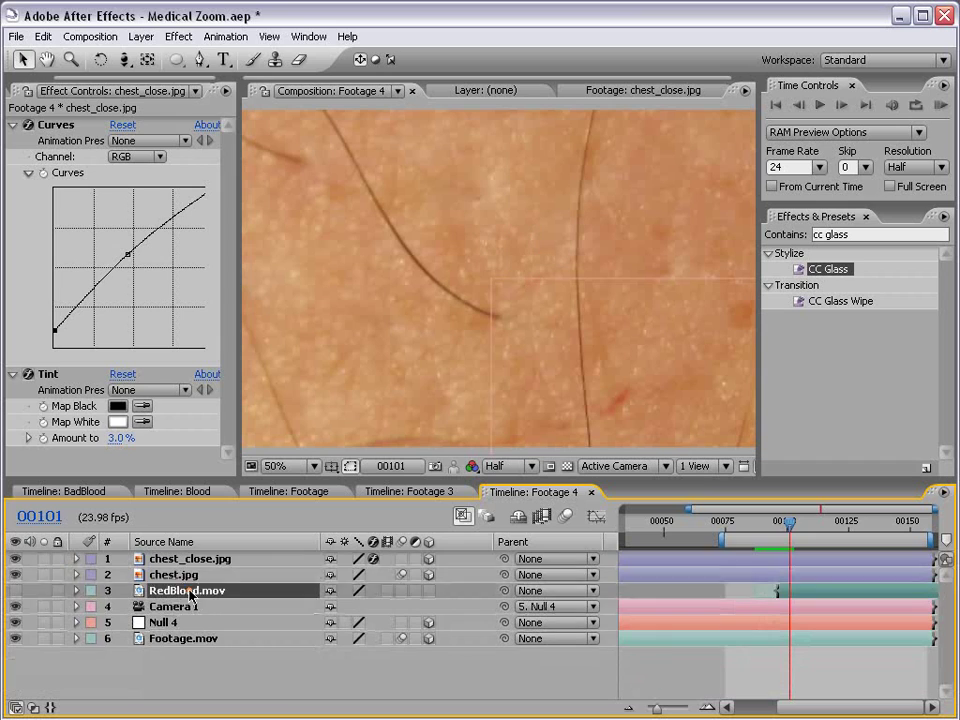
{"action": "left_click_drag", "start_coordinate": [189, 592], "coordinate": [180, 554]}
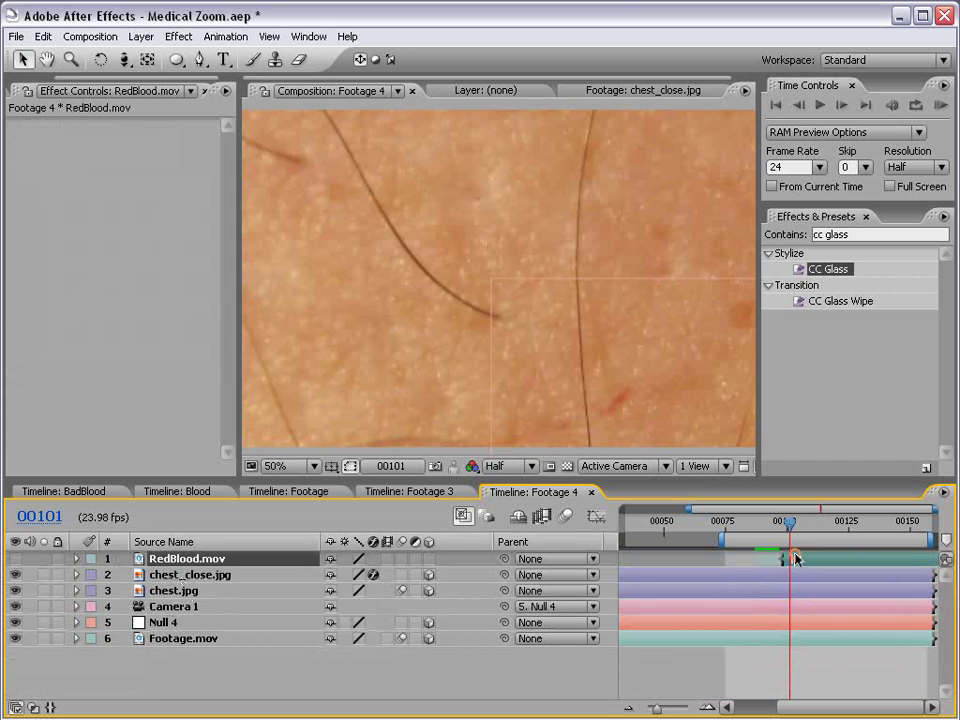
- Shift RedBlood.mov to start at about frame 101, make it visible, and check the cut from skin to blood cells
{"action": "left_click_drag", "start_coordinate": [797, 558], "coordinate": [792, 525]}
{"action": "left_click", "coordinate": [15, 558]}
{"action": "key", "text": "="}
{"action": "key", "text": "="}
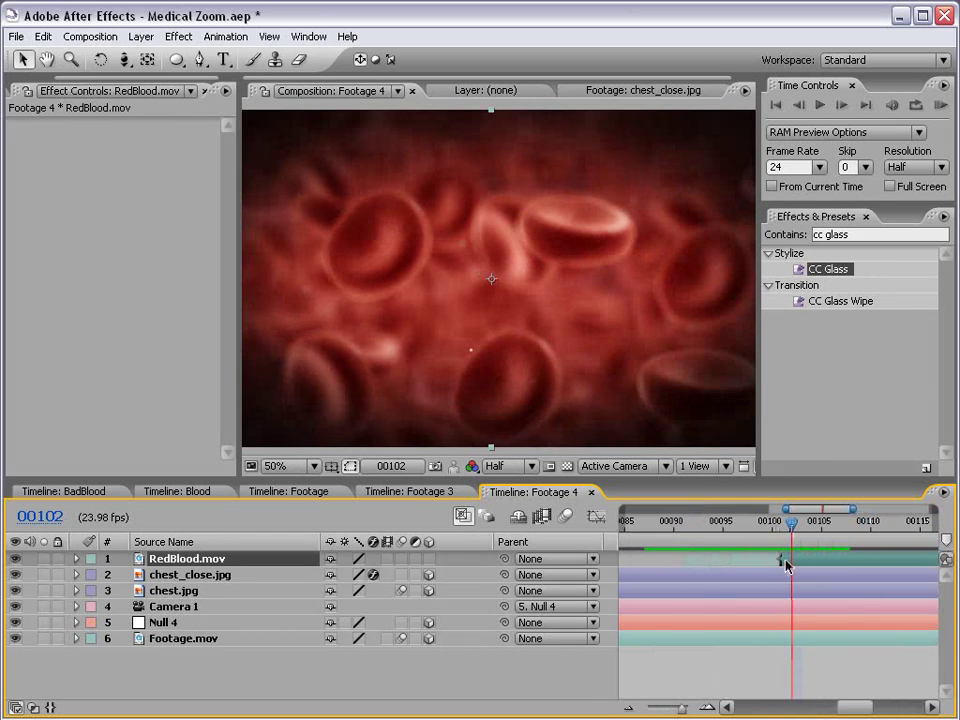
{"action": "mouse_move", "coordinate": [789, 528]}
{"action": "left_mouse_down"}
{"action": "mouse_move", "coordinate": [824, 524]}
{"action": "mouse_move", "coordinate": [742, 532]}
{"action": "mouse_move", "coordinate": [799, 529]}
{"action": "left_mouse_up"}
- RAM-preview the complete motion-blurred zoom from the footage through the skin close-ups into the blood cells
{"action": "key", "text": "minus"}
{"action": "key", "text": "minus"}
{"action": "key", "text": "minus"}
{"action": "left_click", "coordinate": [780, 530]}
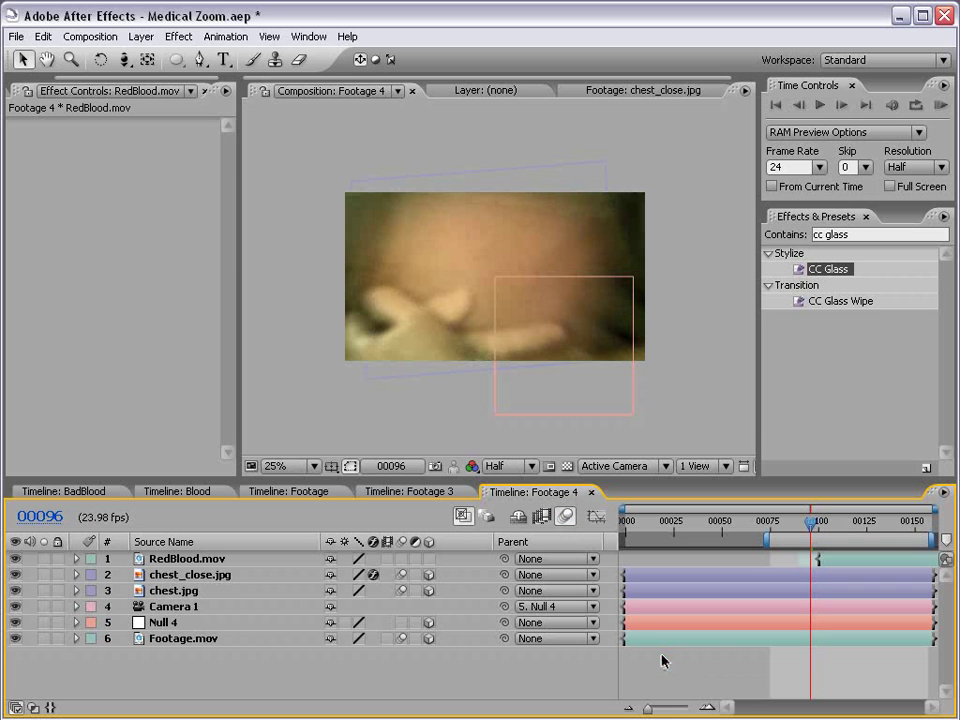
{"action": "key", "text": "KP_0"}
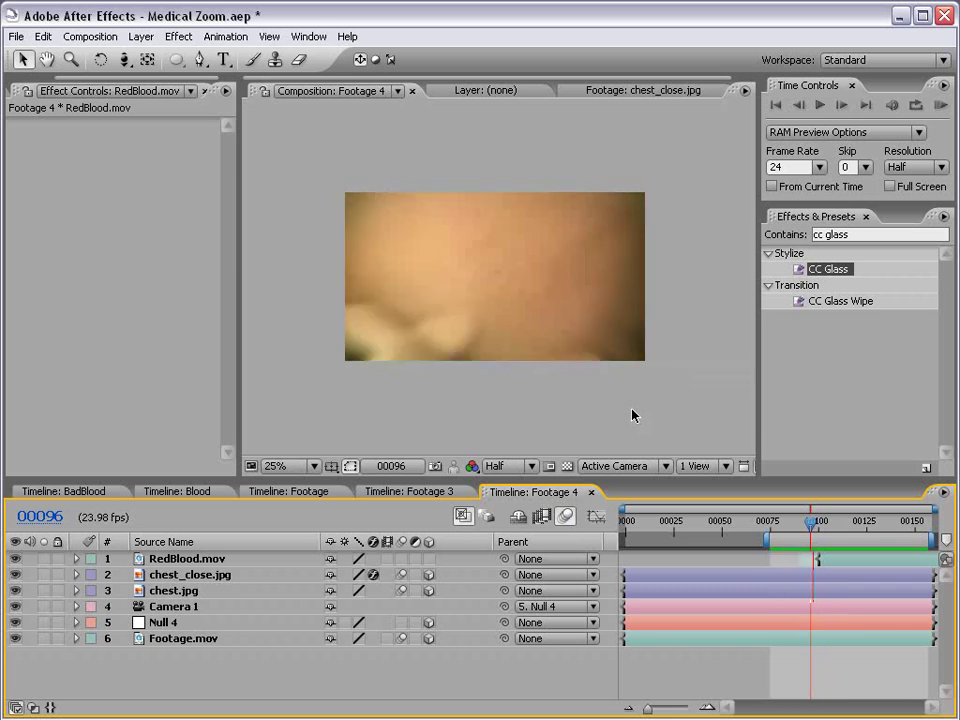
{"action": "key", "text": "space"}
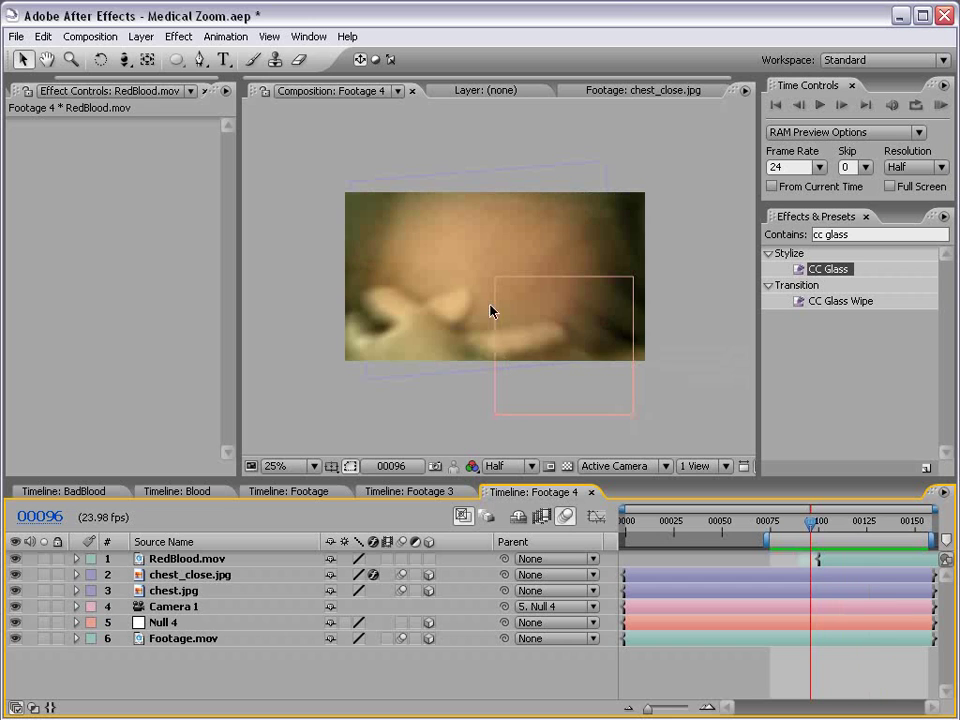
- Play back the zoom preview at 50% magnification and scrub through the transition from footage to skin
{"action": "key", "text": "period"}
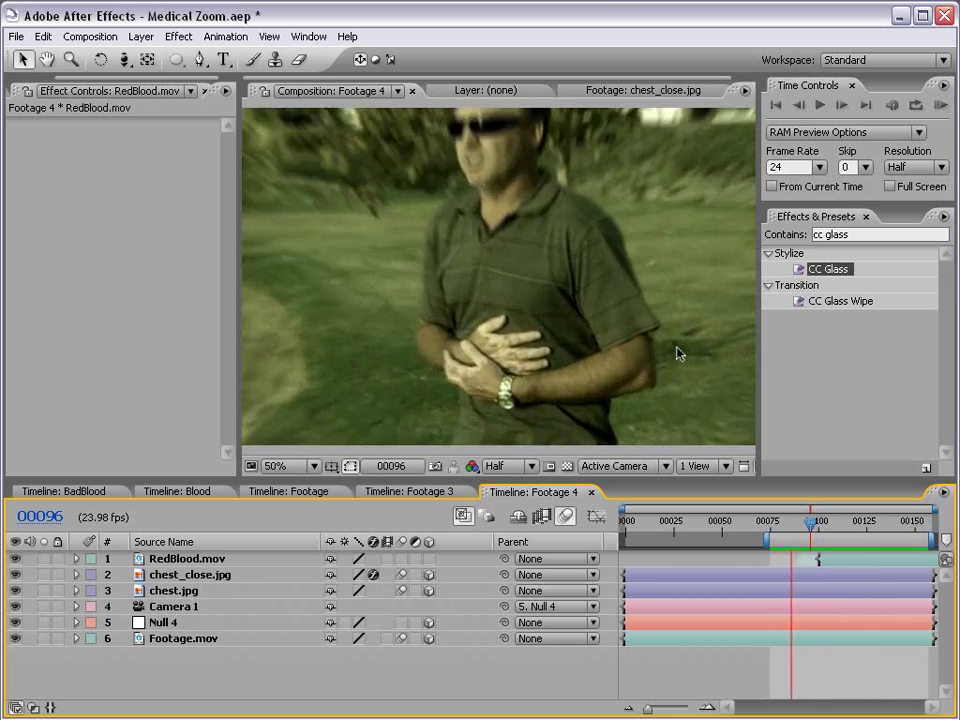
{"action": "key", "text": "space"}
{"action": "left_click_drag", "start_coordinate": [809, 524], "coordinate": [822, 530]}
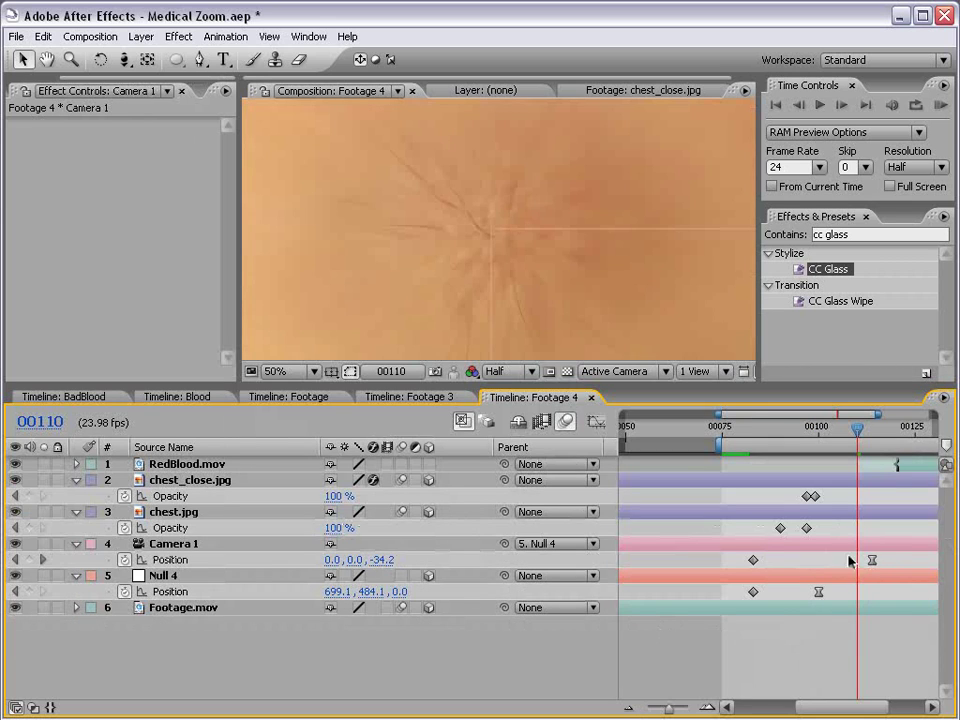
- Lengthen the incoming ease of Camera 1's last Position keyframe in the speed graph for a softer stop
{"action": "left_click", "coordinate": [600, 425]}
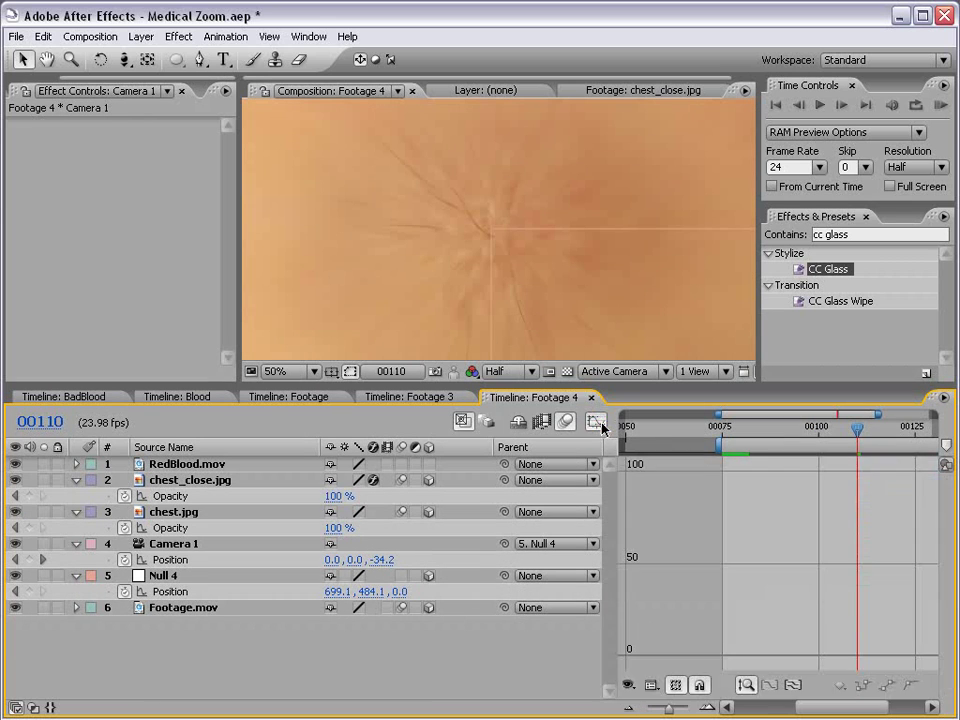
{"action": "left_click", "coordinate": [165, 560]}
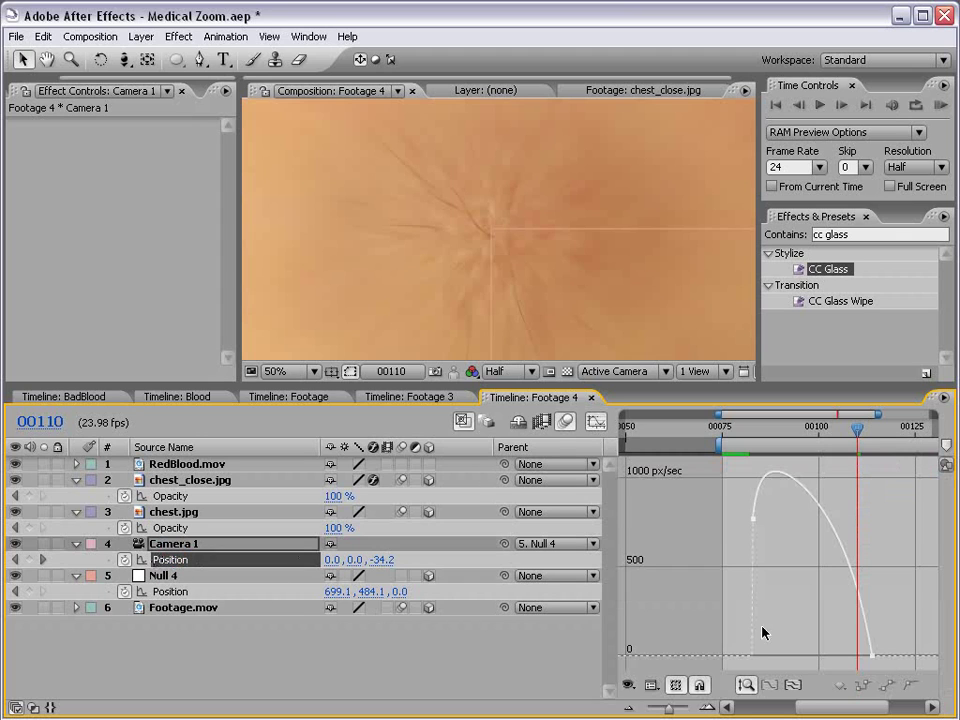
{"action": "left_click", "coordinate": [871, 658]}
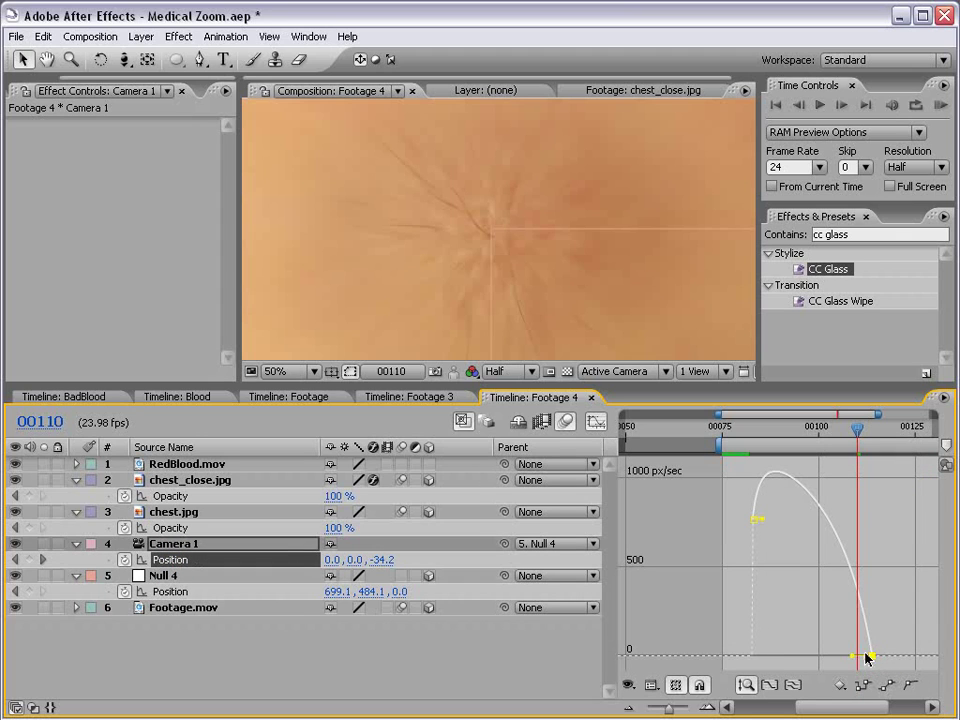
{"action": "mouse_move", "coordinate": [853, 656]}
{"action": "left_mouse_down"}
{"action": "mouse_move", "coordinate": [834, 660]}
{"action": "mouse_move", "coordinate": [857, 658]}
{"action": "mouse_move", "coordinate": [844, 658]}
{"action": "left_mouse_up"}
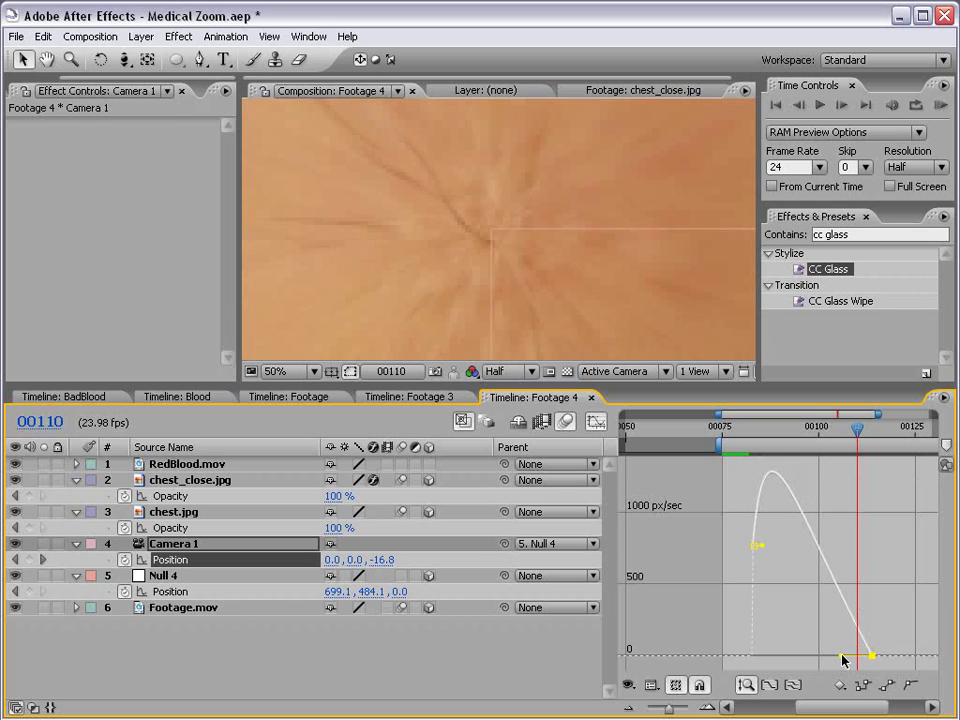
{"action": "key", "text": "shift+F3"}
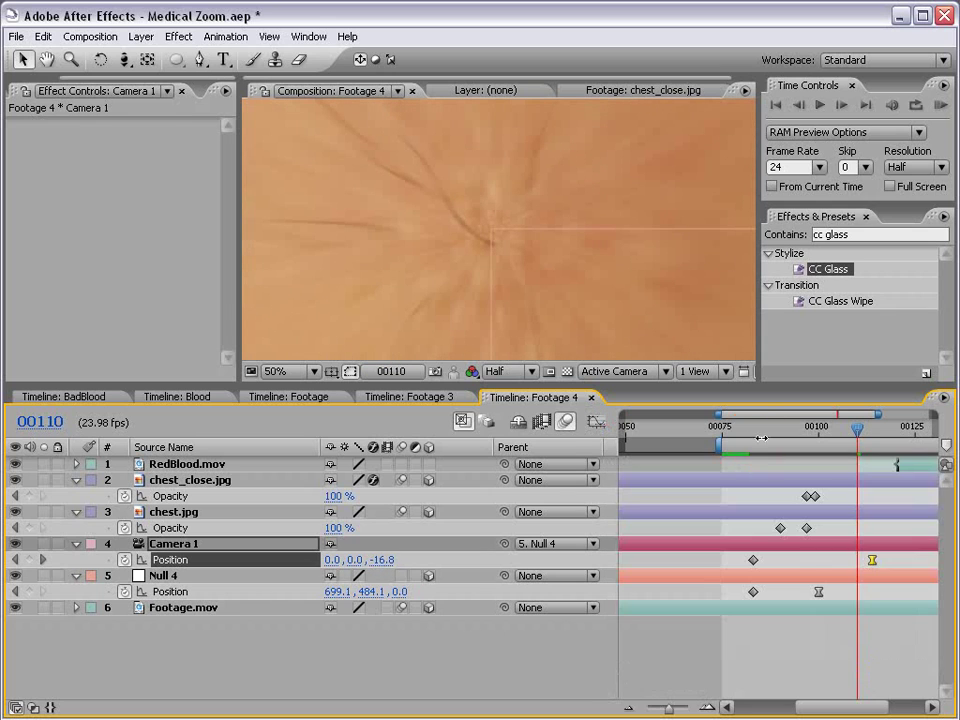
- Shift the two Opacity keyframes of chest_close.jpg to about frames 101 and 107
{"action": "left_click_drag", "start_coordinate": [854, 436], "coordinate": [829, 436]}
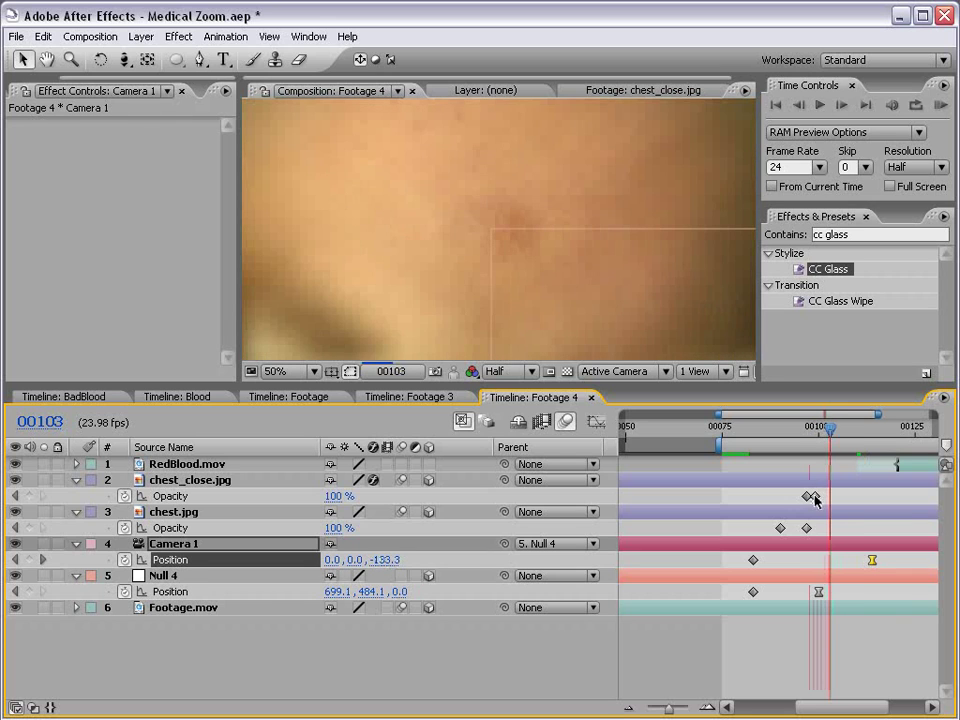
{"action": "mouse_move", "coordinate": [815, 496]}
{"action": "left_mouse_down"}
{"action": "mouse_move", "coordinate": [840, 497]}
{"action": "mouse_move", "coordinate": [808, 496]}
{"action": "mouse_move", "coordinate": [829, 496]}
{"action": "left_mouse_up"}
{"action": "mouse_move", "coordinate": [836, 435]}
{"action": "left_mouse_down"}
{"action": "mouse_move", "coordinate": [858, 432]}
{"action": "mouse_move", "coordinate": [830, 431]}
{"action": "left_mouse_up"}
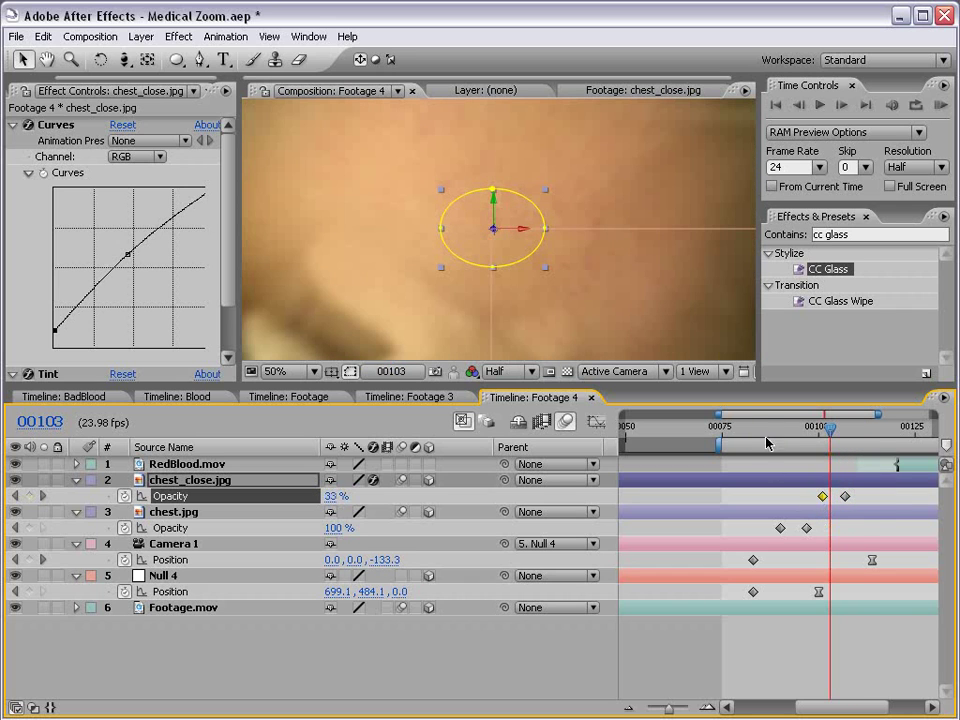
- Retime the chest.jpg Opacity keyframes to about frames 96 and 103, and move Null 4's last Position keyframe to frame 103
{"action": "left_click_drag", "start_coordinate": [763, 429], "coordinate": [807, 429]}
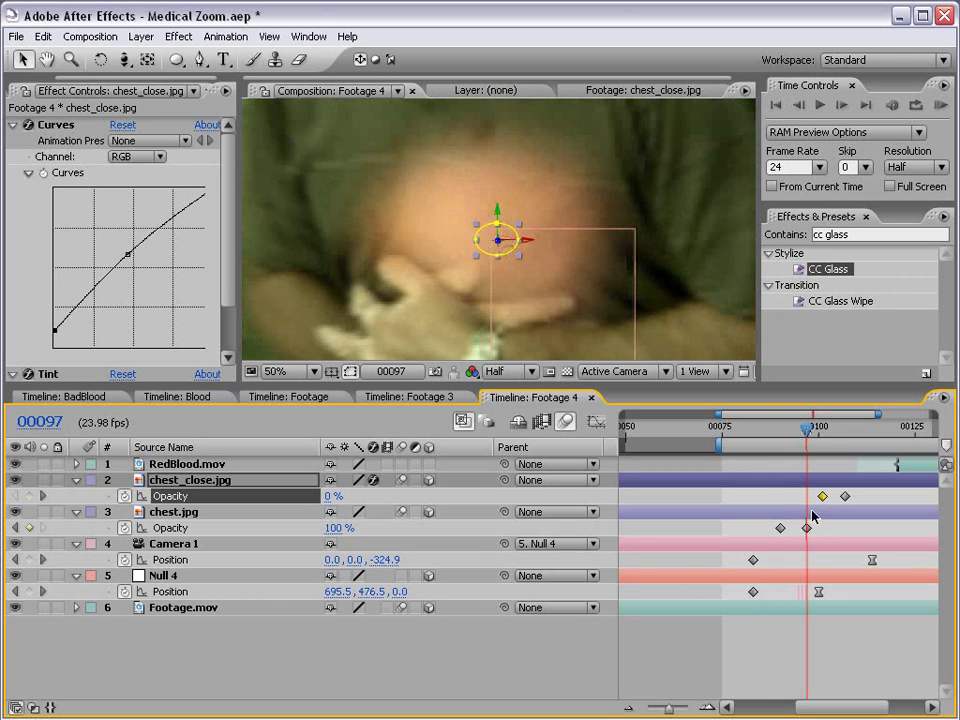
{"action": "left_click", "coordinate": [782, 528]}
{"action": "left_click_drag", "start_coordinate": [782, 528], "coordinate": [806, 529]}
{"action": "left_click_drag", "start_coordinate": [818, 590], "coordinate": [830, 591]}
- Shift RedBlood.mov to start at about frame 112 and preview the retimed zoom in the maximized composition viewer
{"action": "left_click_drag", "start_coordinate": [807, 428], "coordinate": [869, 432]}
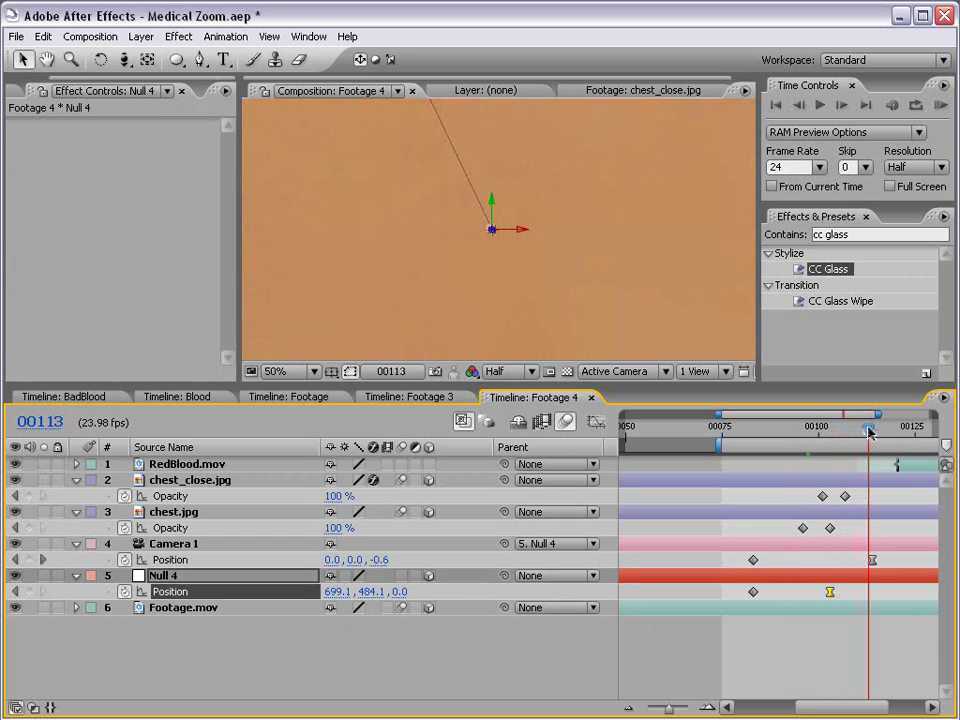
{"action": "left_click_drag", "start_coordinate": [930, 464], "coordinate": [900, 466]}
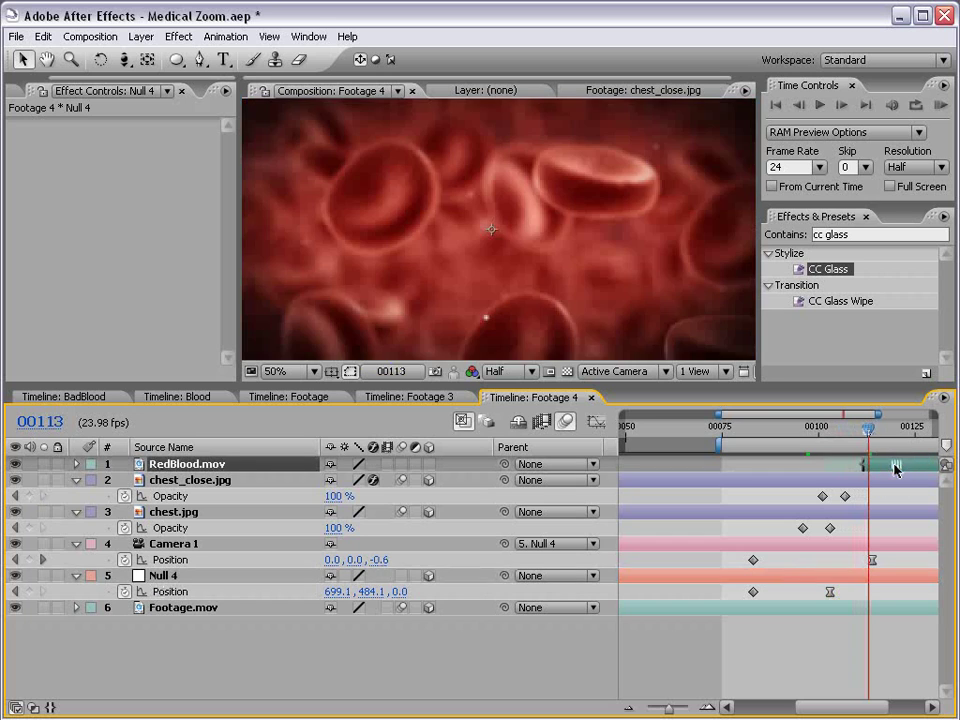
{"action": "left_click_drag", "start_coordinate": [868, 428], "coordinate": [821, 428]}
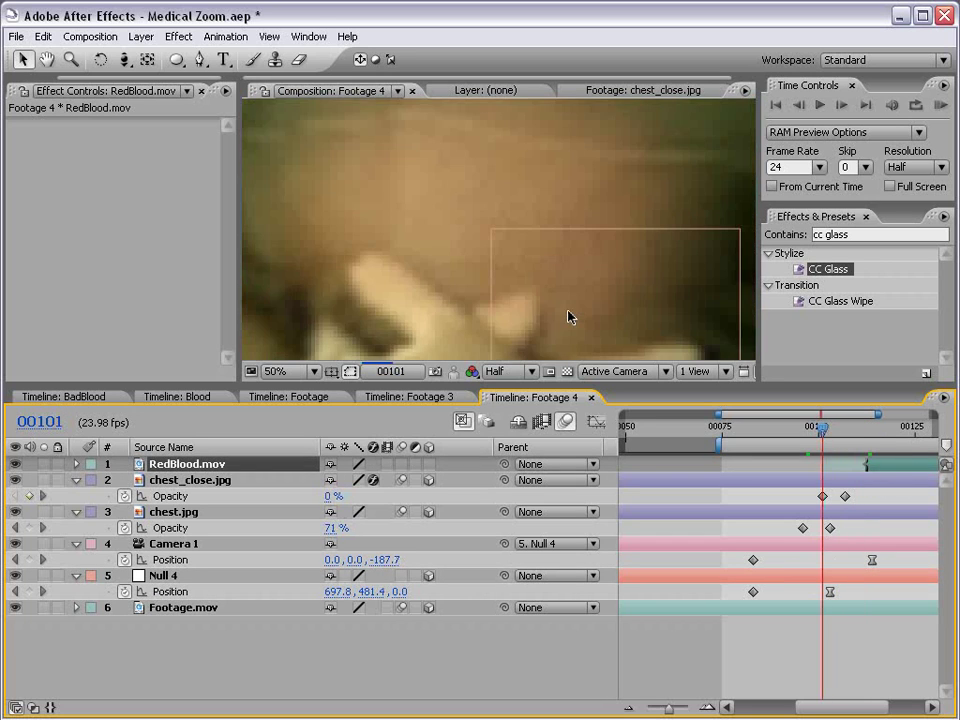
{"action": "key", "text": "comma"}
{"action": "key", "text": "comma"}
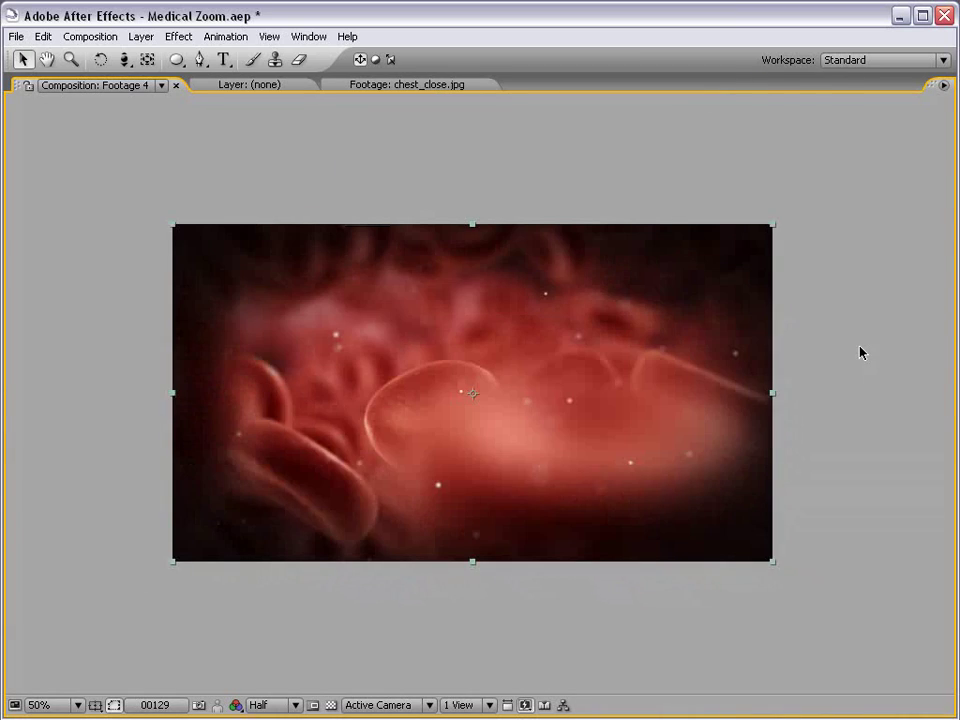
{"action": "key", "text": "grave"}
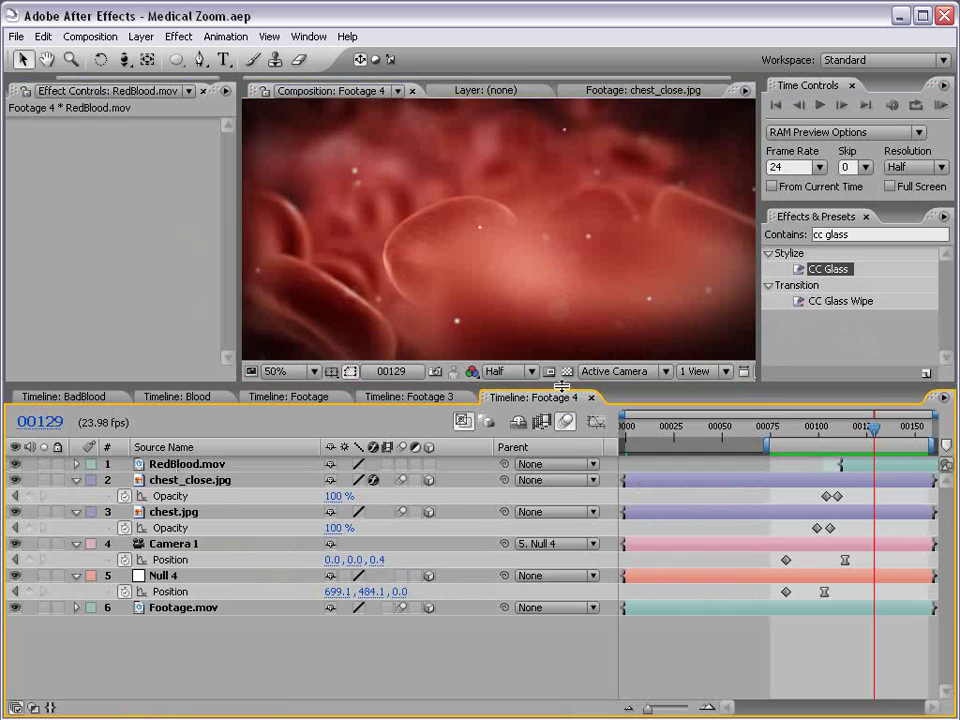
- Enlarge the composition viewer and scrub through the blood cells to frame 157
{"action": "left_click_drag", "start_coordinate": [563, 385], "coordinate": [563, 470]}
{"action": "scroll", "coordinate": [497, 307], "scroll_direction": "down", "scroll_amount": 3}
{"action": "left_click_drag", "start_coordinate": [874, 514], "coordinate": [928, 512]}
{"action": "scroll", "coordinate": [445, 330], "scroll_direction": "up", "scroll_amount": 1}
{"action": "scroll", "coordinate": [445, 330], "scroll_direction": "up", "scroll_amount": 1}
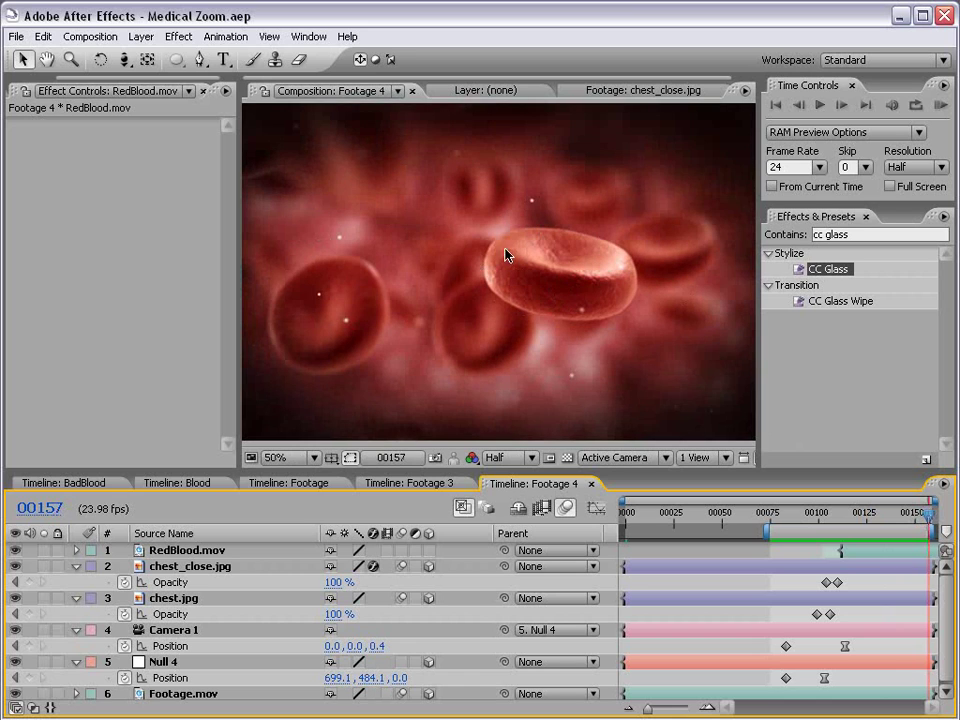
- Extend the duration of the Footage 4 composition past frame 200 in the composition settings
{"action": "left_click", "coordinate": [90, 37]}
{"action": "left_click", "coordinate": [107, 79]}
{"action": "left_click", "coordinate": [468, 566]}
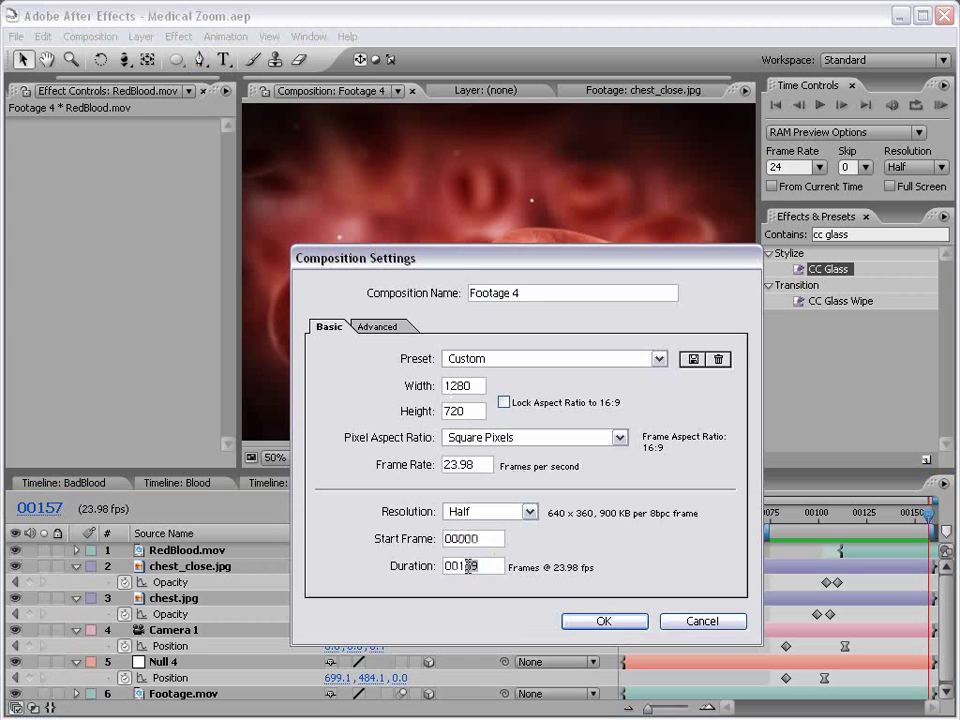
{"action": "key", "text": "Return"}
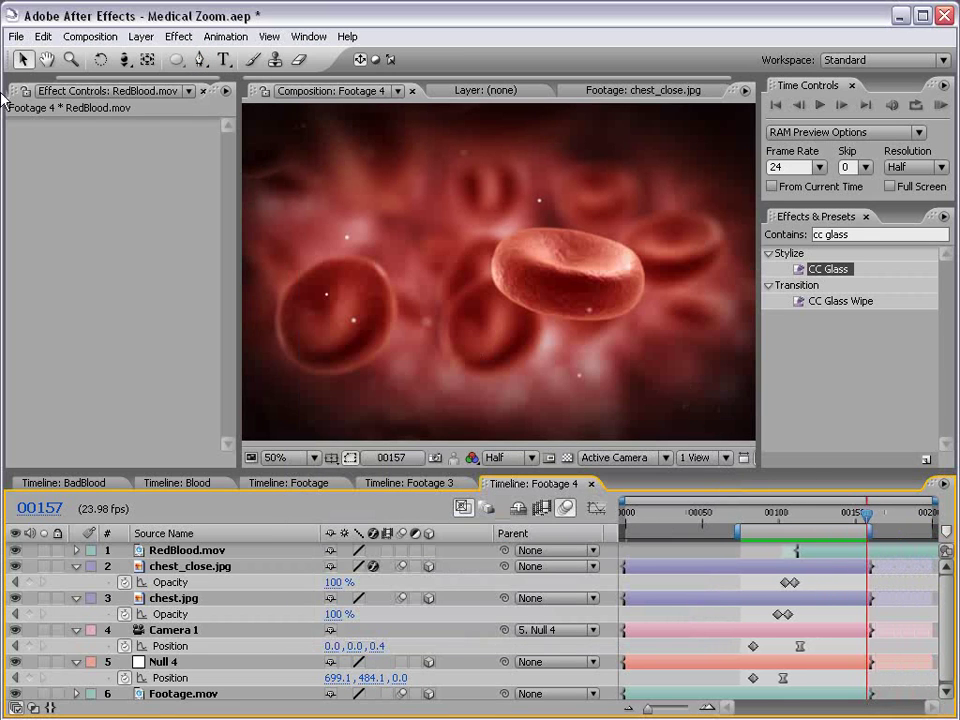
- Add GreenBlood.mov above RedBlood.mov starting at about frame 101, and toggle its visibility to compare the two clips
{"action": "left_click_drag", "start_coordinate": [107, 78], "coordinate": [35, 76]}
{"action": "left_click", "coordinate": [38, 90]}
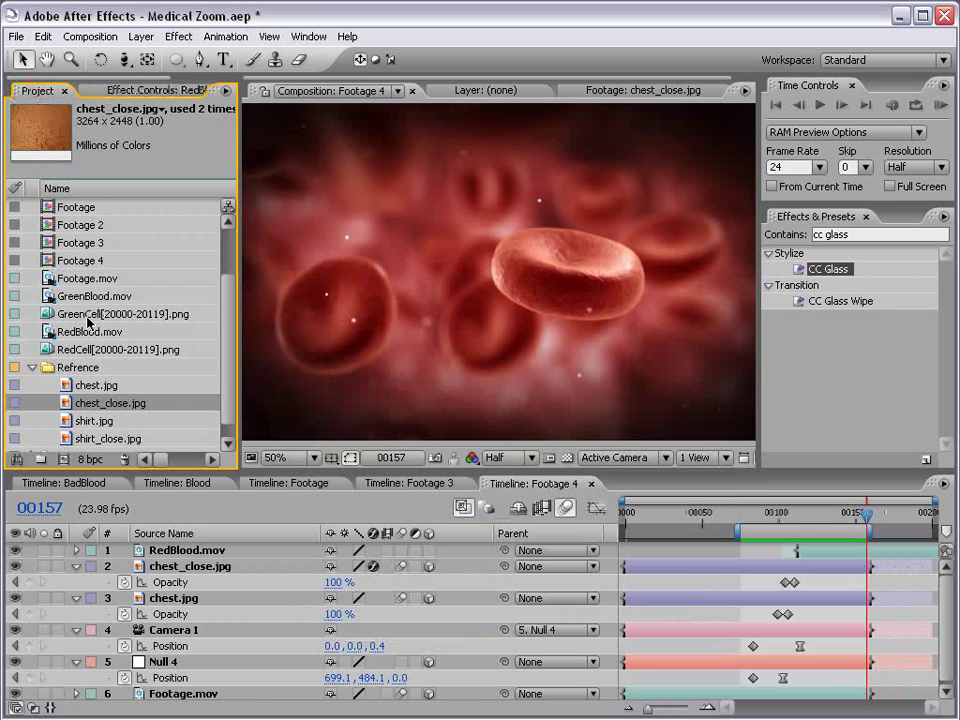
{"action": "left_click", "coordinate": [57, 314]}
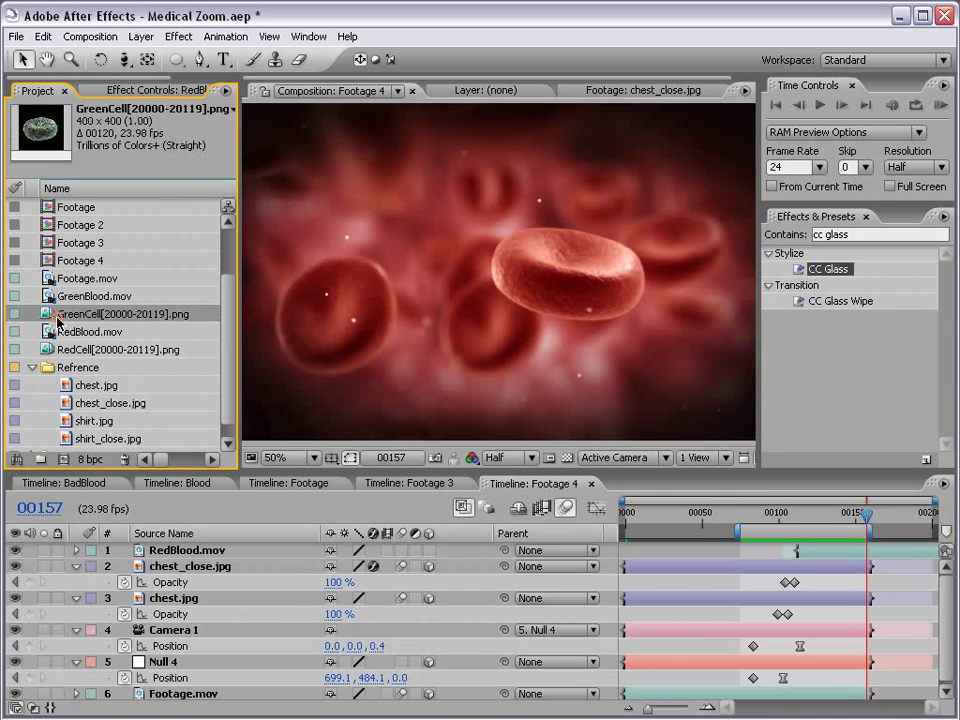
{"action": "left_click", "coordinate": [32, 367]}
{"action": "left_click_drag", "start_coordinate": [67, 369], "coordinate": [800, 556]}
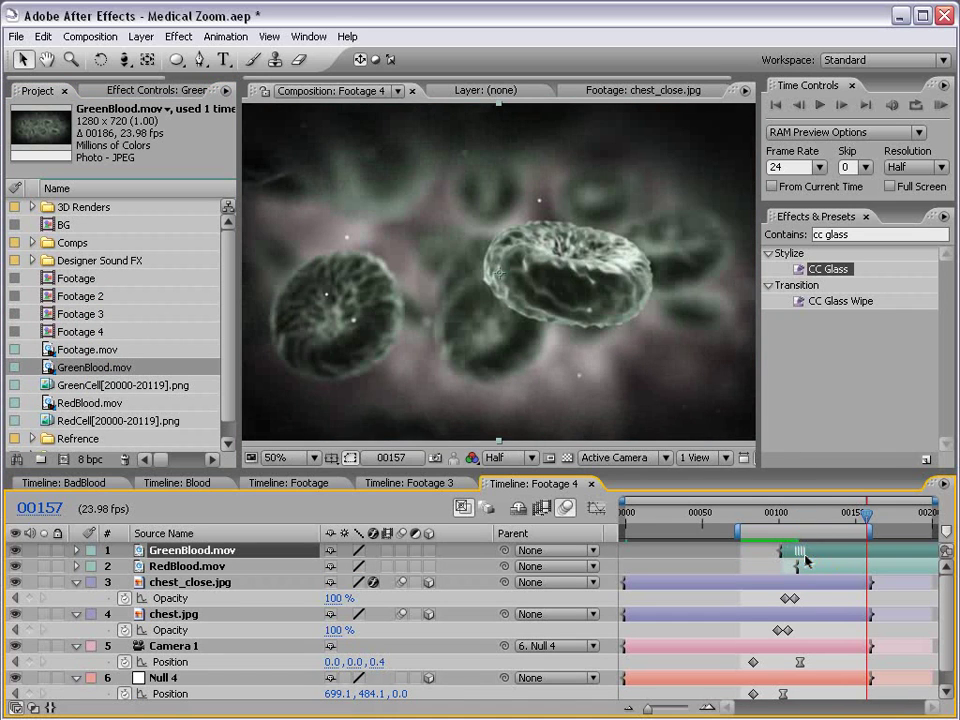
{"action": "left_click", "coordinate": [12, 550]}
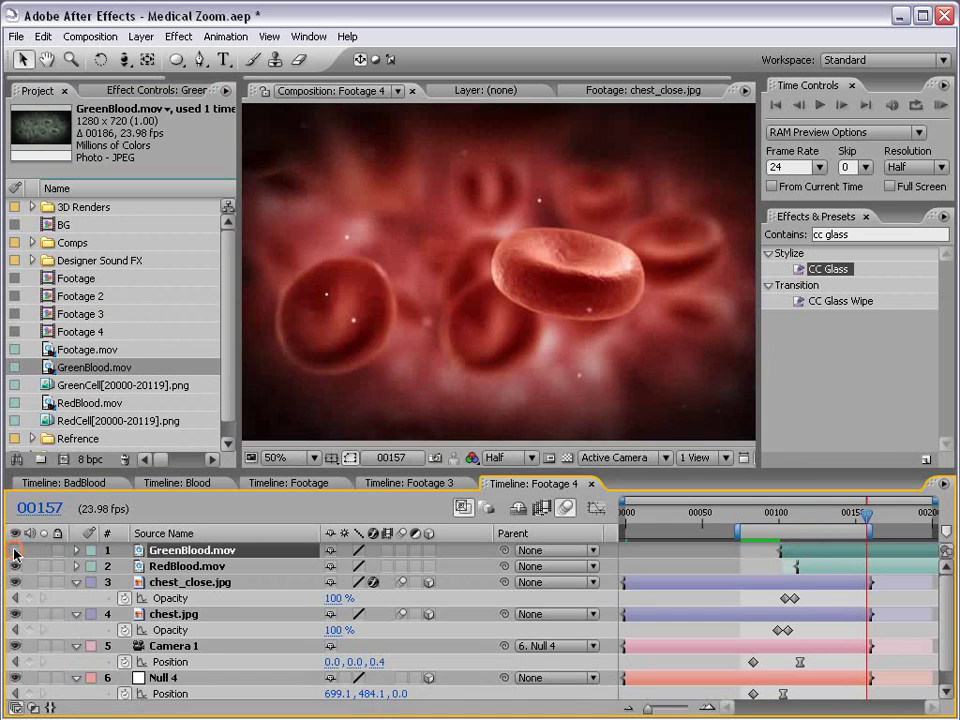
{"action": "left_click", "coordinate": [12, 550]}
{"action": "left_click", "coordinate": [12, 550]}
{"action": "left_click", "coordinate": [12, 550]}
- Keyframe GreenBlood.mov's Opacity to fade from 0% at about frame 160 to 100% at about frame 173
{"action": "key", "text": "t"}
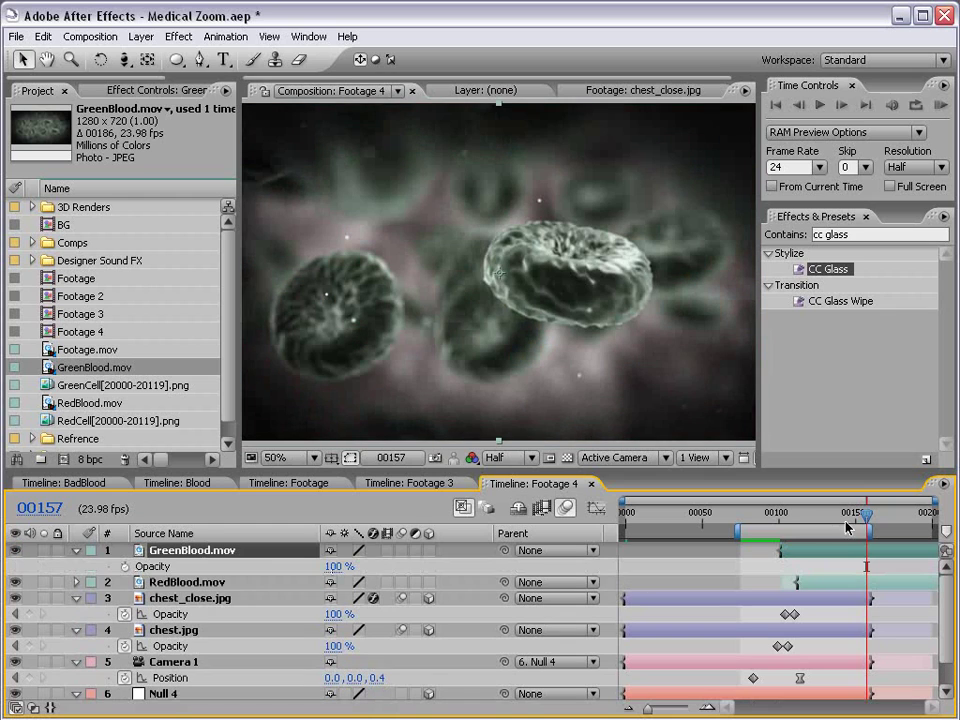
{"action": "left_click", "coordinate": [124, 566]}
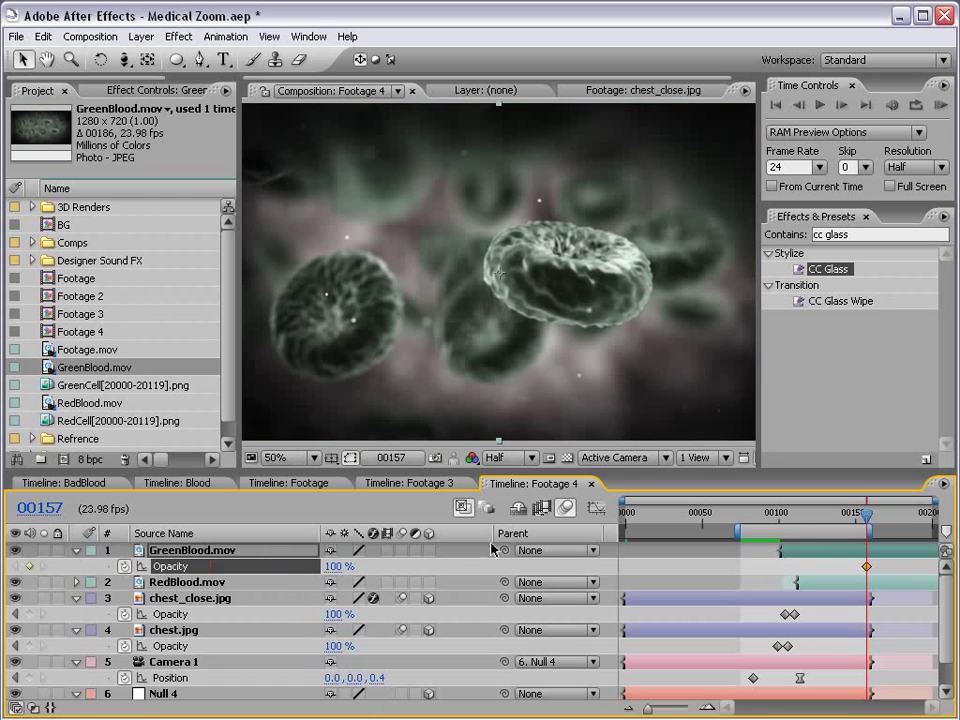
{"action": "left_click_drag", "start_coordinate": [853, 522], "coordinate": [894, 569]}
{"action": "left_click", "coordinate": [338, 566]}
{"action": "type", "text": "0"}
{"action": "key", "text": "Return"}
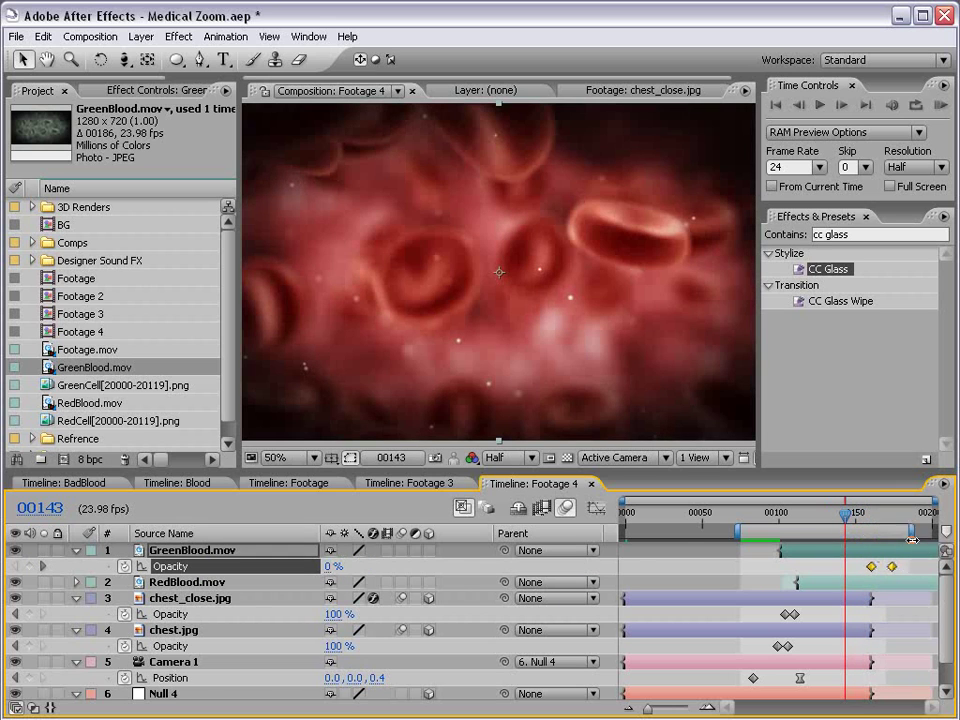
- Start the work area at frame 124 and RAM-preview the fade from red to green blood cells
{"action": "left_click_drag", "start_coordinate": [846, 516], "coordinate": [816, 522]}
{"action": "key", "text": "b"}
{"action": "key", "text": "KP_0"}
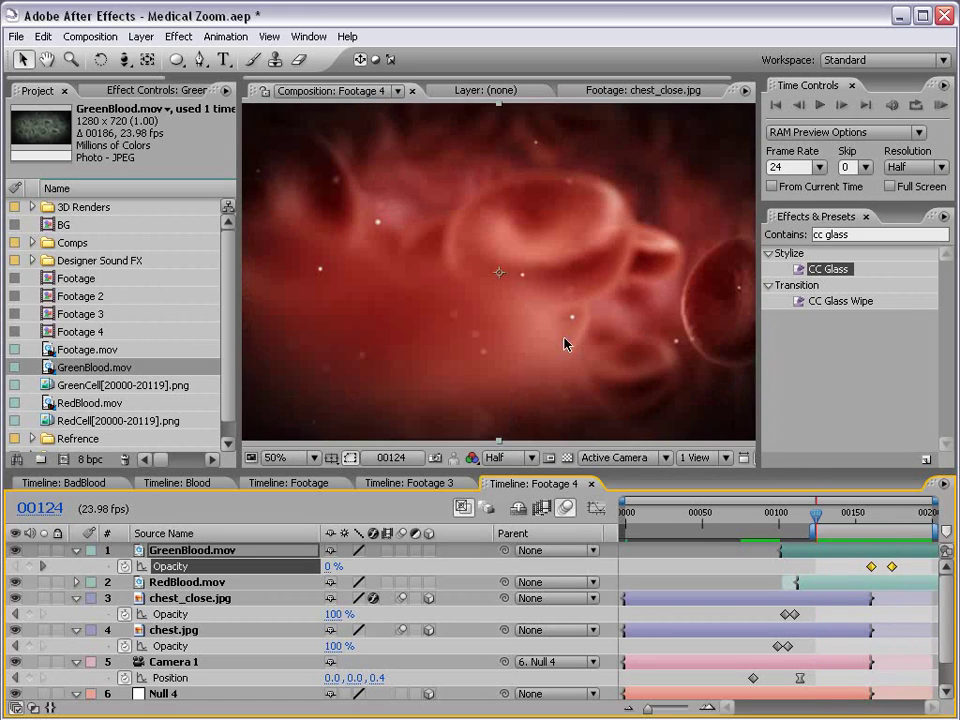
- Scrub between frames 133 and 187 to examine the crossfade from RedBlood.mov to GreenBlood.mov
{"action": "left_click", "coordinate": [830, 515]}
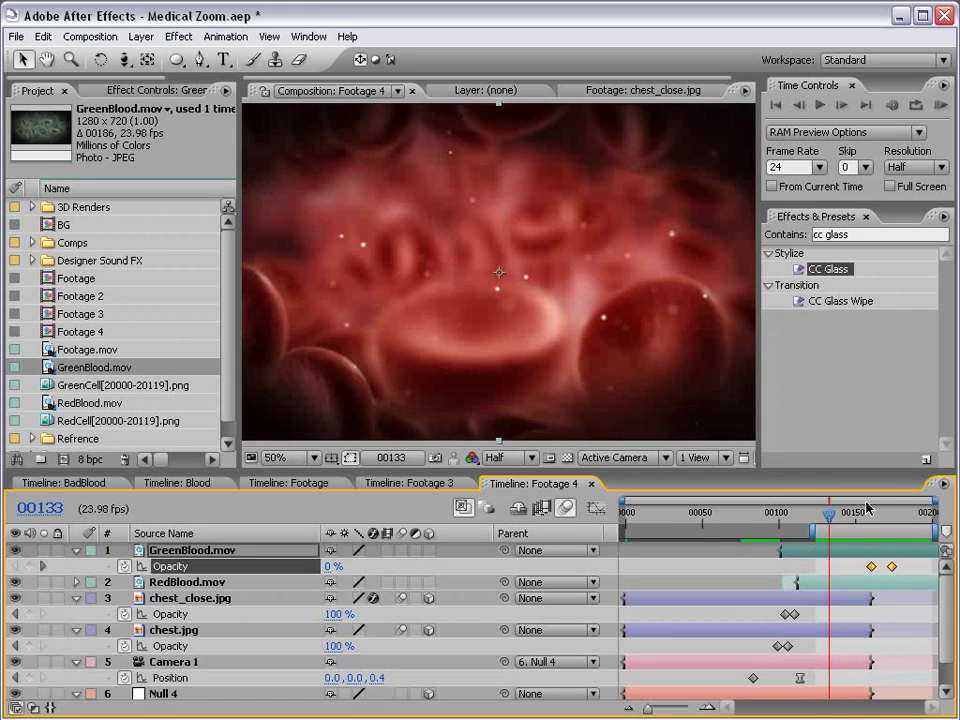
{"action": "left_click_drag", "start_coordinate": [830, 515], "coordinate": [914, 517]}
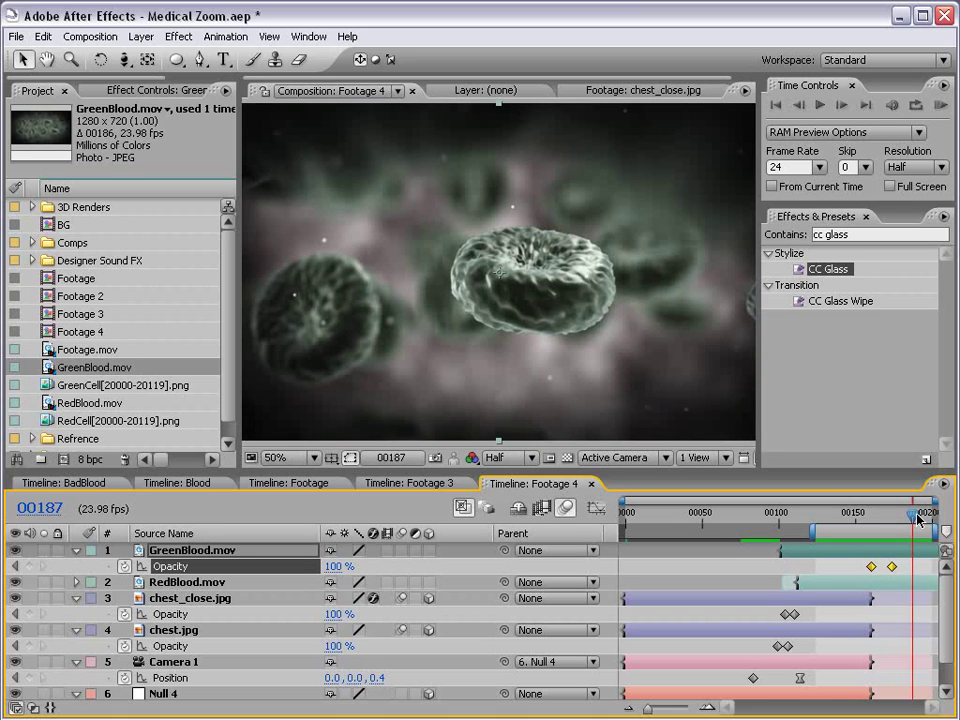
{"action": "left_click_drag", "start_coordinate": [915, 516], "coordinate": [866, 516]}
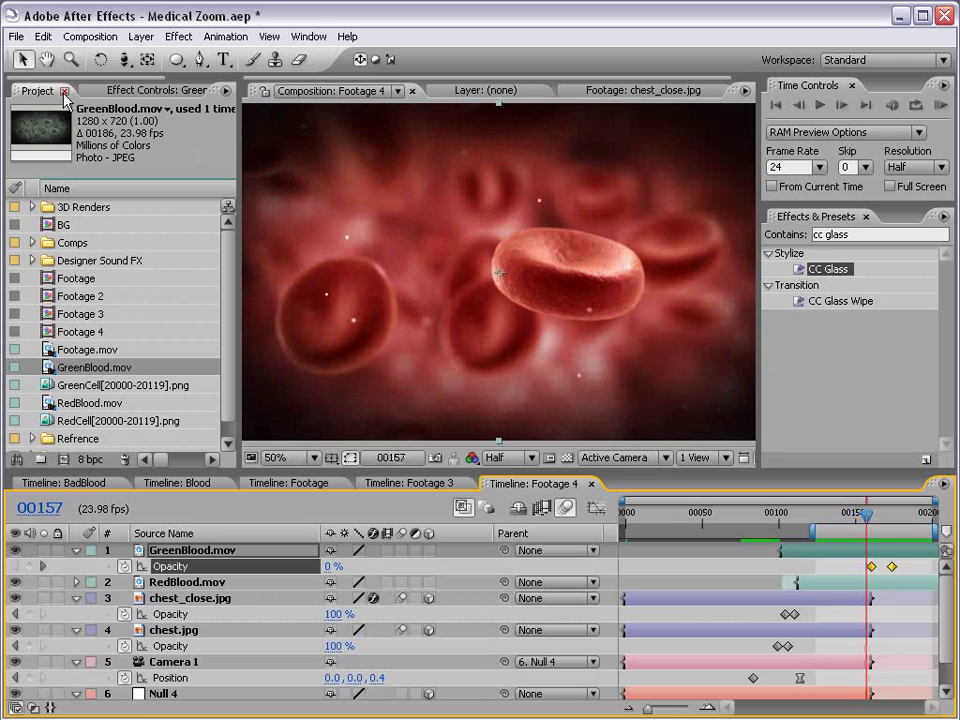
{"action": "left_click_drag", "start_coordinate": [866, 517], "coordinate": [893, 517]}
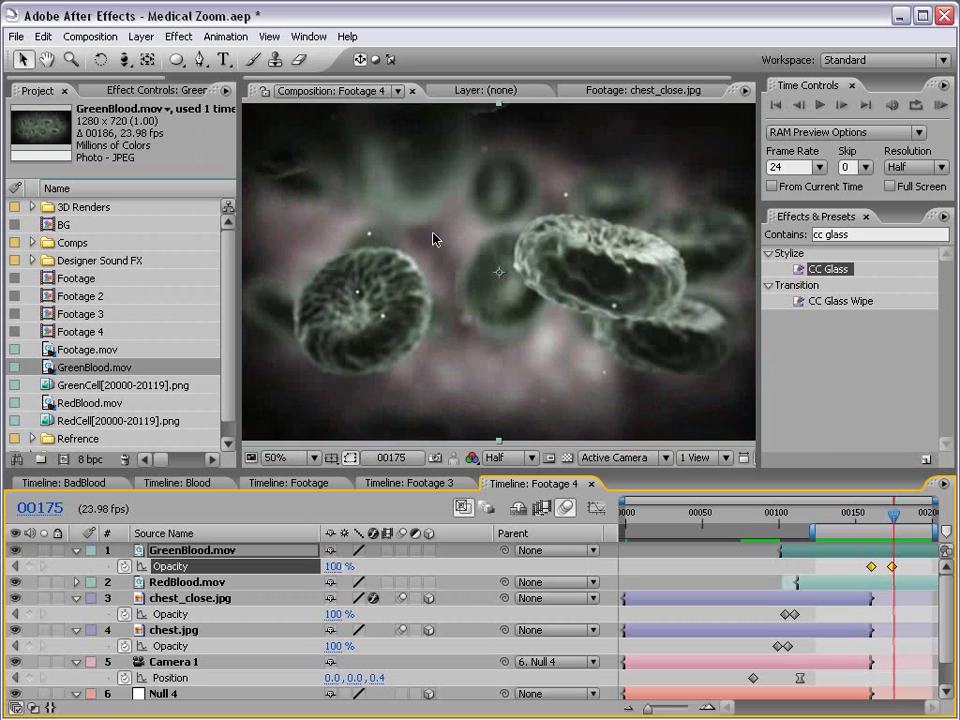
{"action": "scroll", "coordinate": [176, 296], "scroll_direction": "down", "scroll_amount": 1}
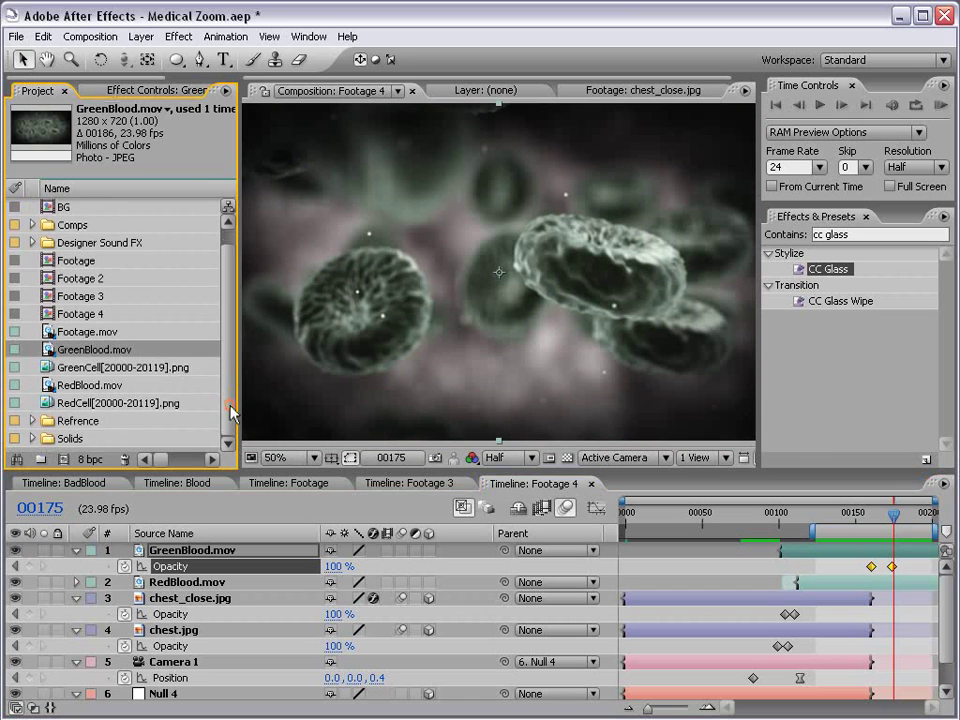
{"action": "scroll", "coordinate": [170, 276], "scroll_direction": "up", "scroll_amount": 1}
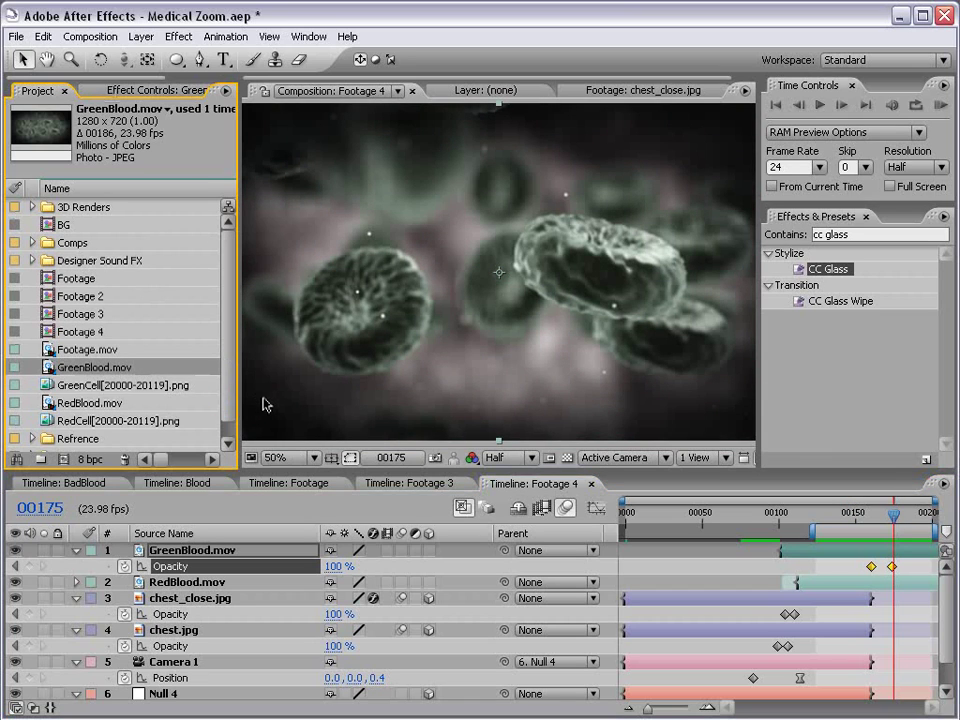
{"action": "left_click_drag", "start_coordinate": [893, 515], "coordinate": [896, 517]}
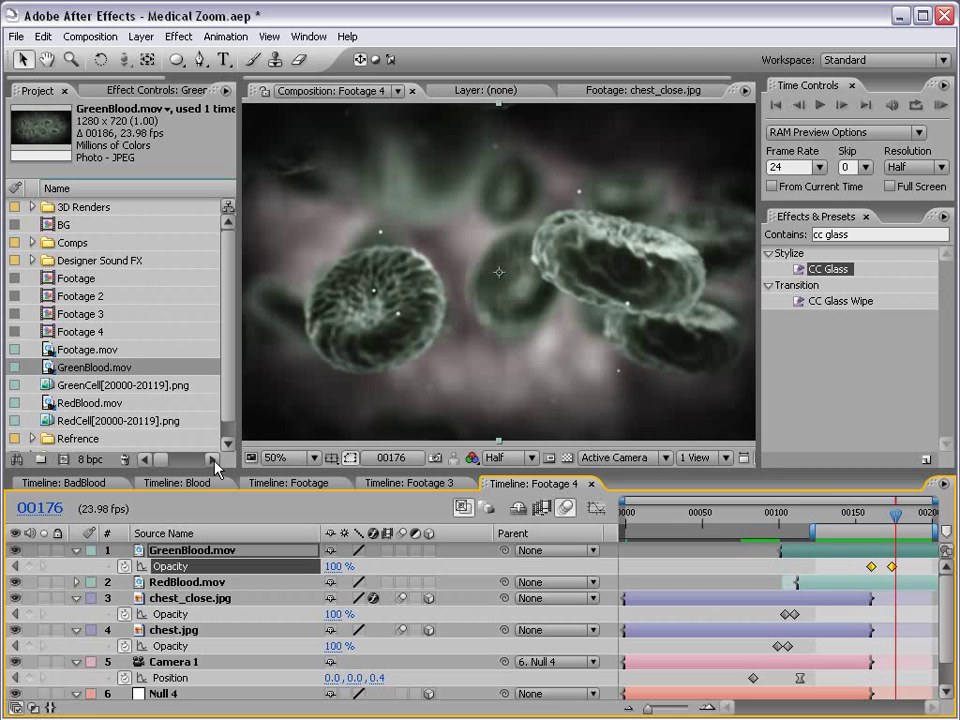
{"action": "mouse_move", "coordinate": [895, 514]}
{"action": "left_mouse_down"}
{"action": "mouse_move", "coordinate": [907, 517]}
{"action": "mouse_move", "coordinate": [842, 517]}
{"action": "mouse_move", "coordinate": [895, 517]}
{"action": "left_mouse_up"}
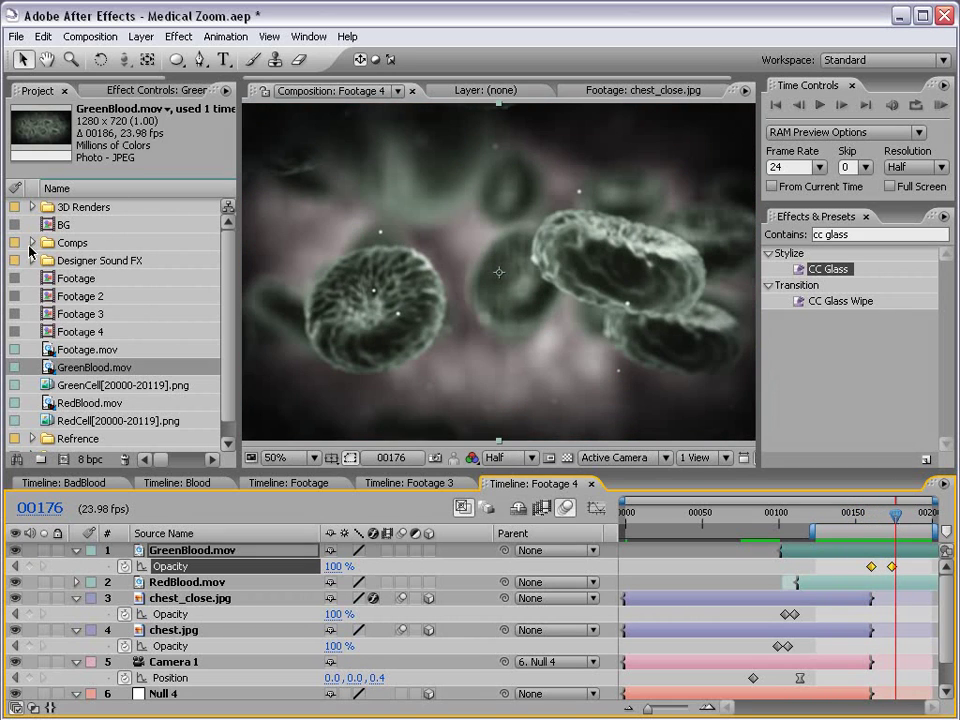